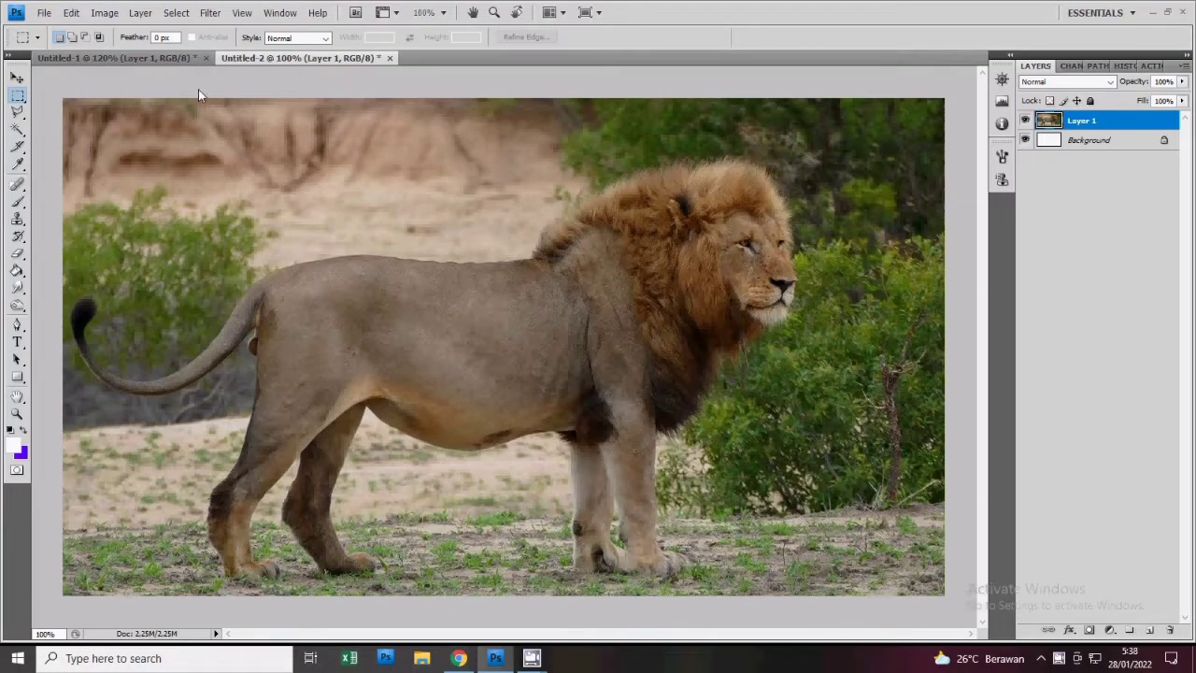
# Drag the cut-out zebra layer from Untitled-1 into the lion image Untitled-2
pyautogui.click(137, 59)
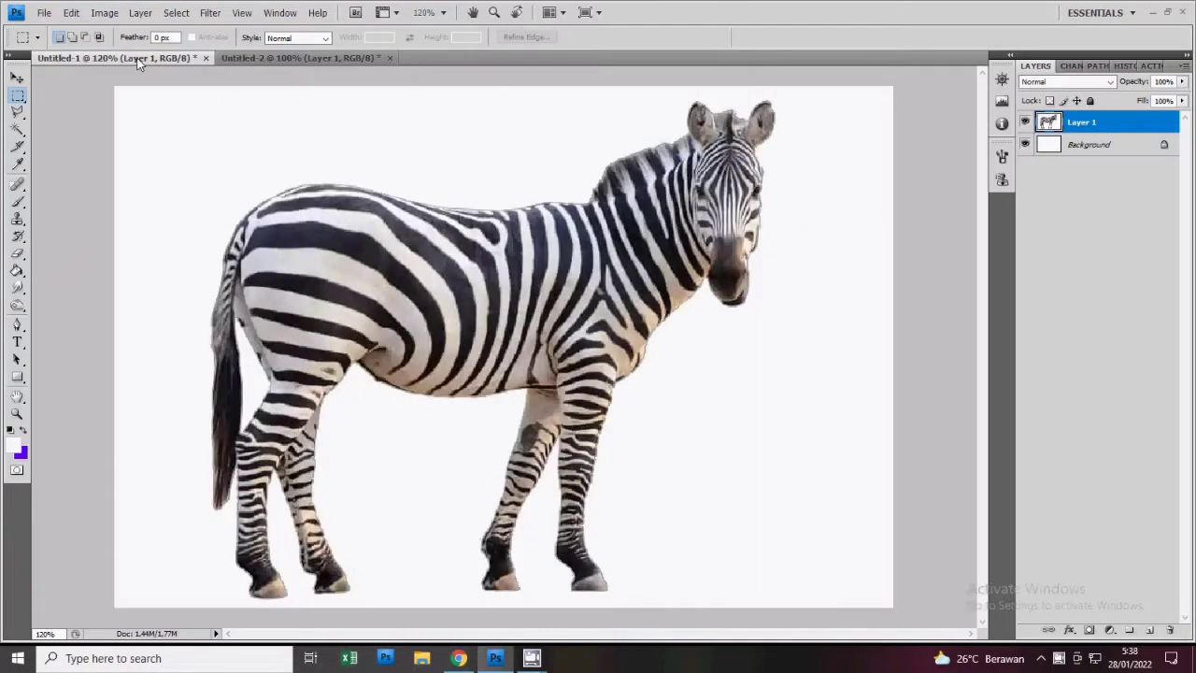
pyautogui.press('v')
pyautogui.moveTo(327, 207)
pyautogui.mouseDown()
pyautogui.moveTo(323, 57)
pyautogui.moveTo(437, 280)
pyautogui.mouseUp()
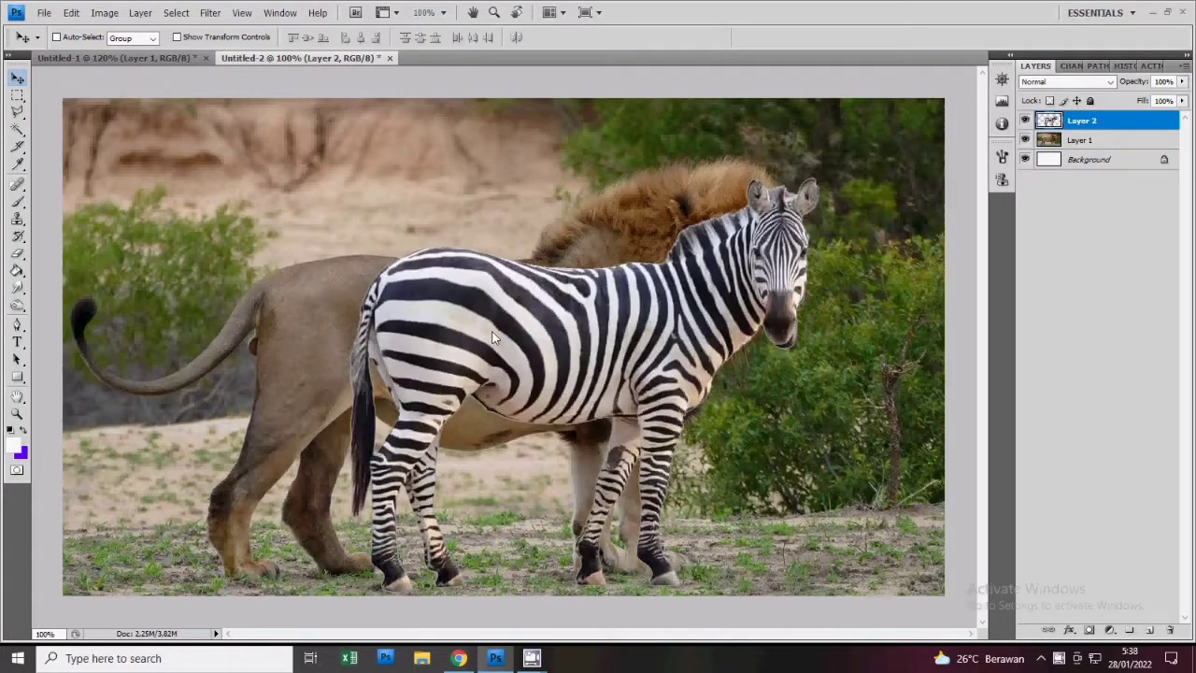
# Position the zebra over the lion's body and stretch it to about 148.6% width
pyautogui.moveTo(492, 338)
pyautogui.mouseDown()
pyautogui.moveTo(364, 302)
pyautogui.moveTo(343, 322)
pyautogui.mouseUp()
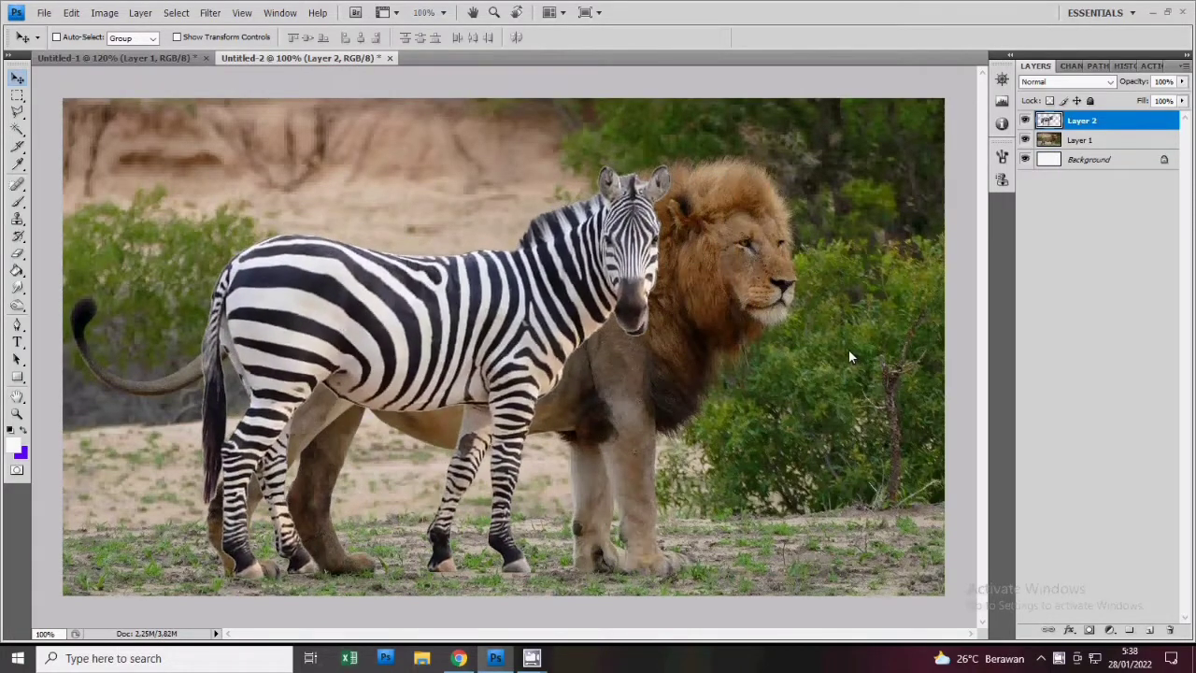
pyautogui.hotkey('ctrl', 't')
pyautogui.moveTo(672, 371); pyautogui.dragTo(895, 374)
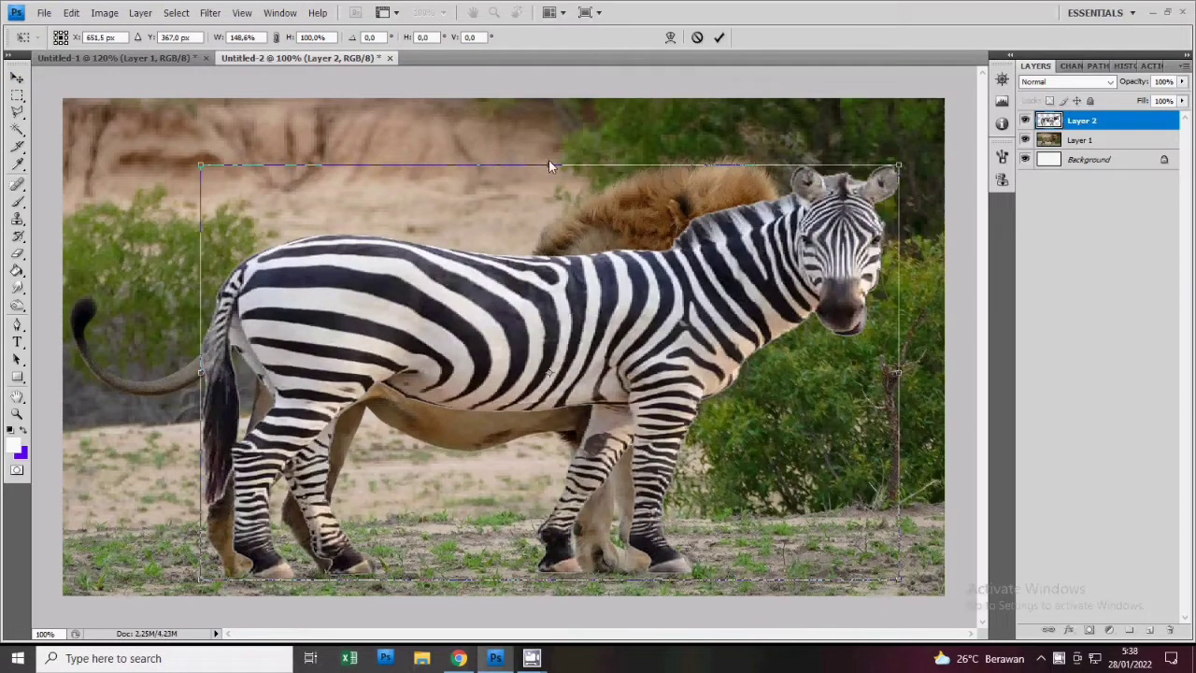
# Apply the 149% × 91.7% stretch, then narrow the zebra's front half and head to 64.5%
pyautogui.moveTo(549, 166); pyautogui.dragTo(555, 200)
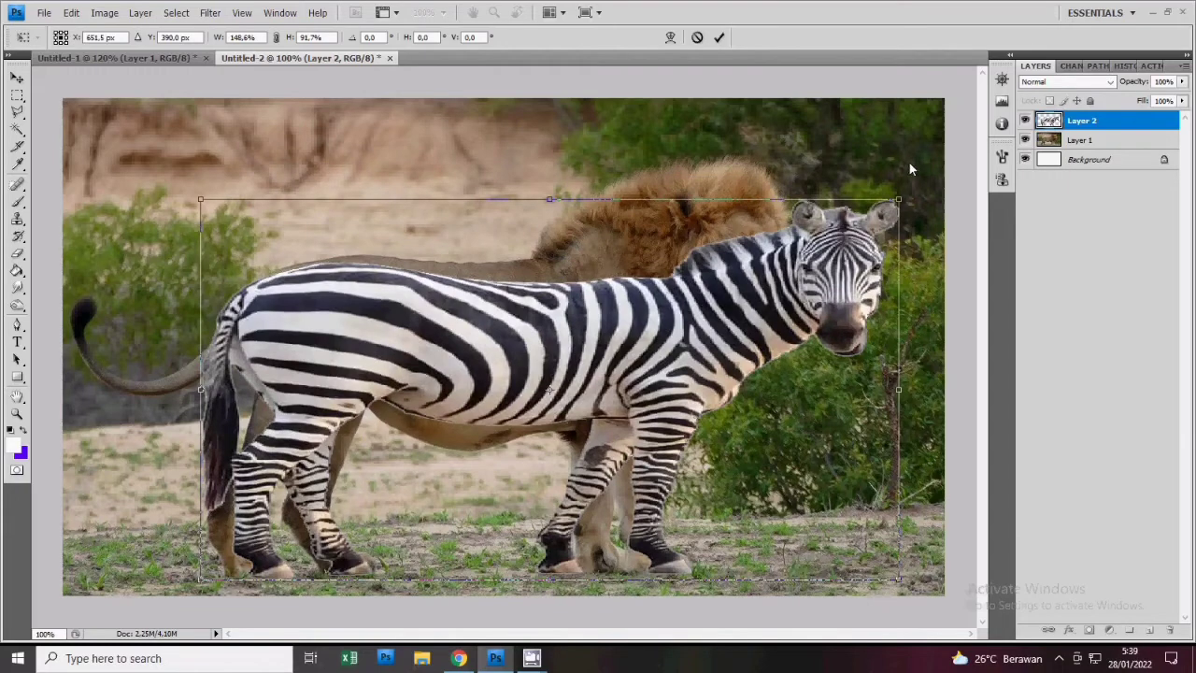
pyautogui.press('Return')
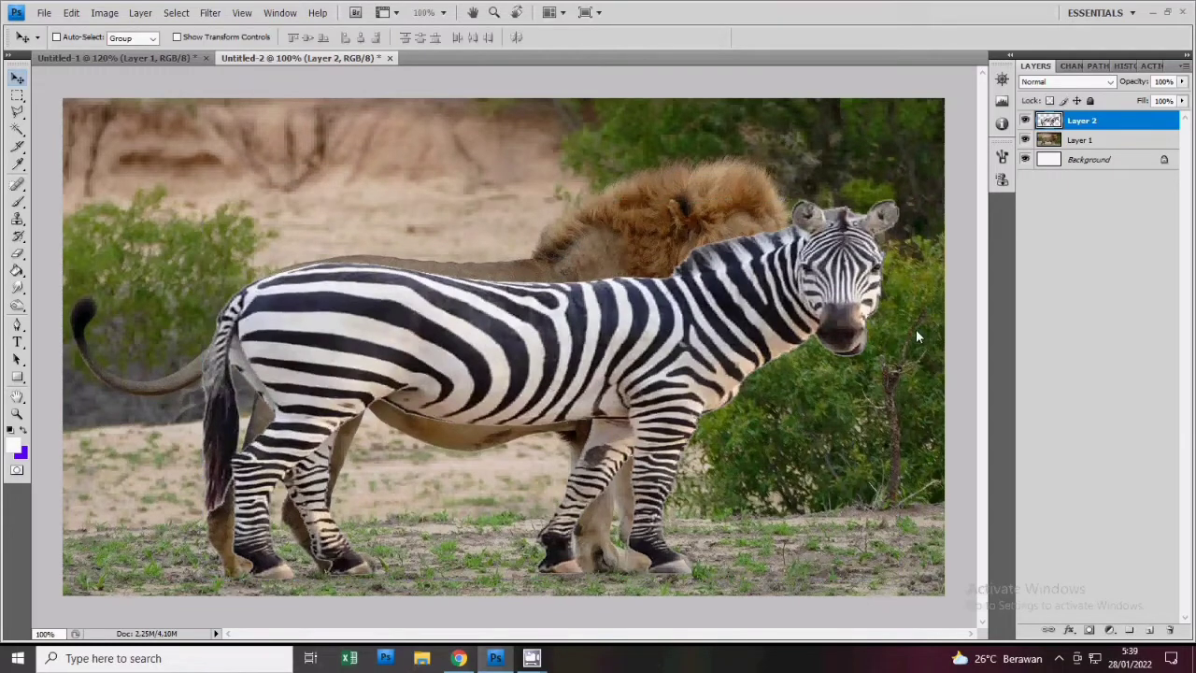
pyautogui.press('m')
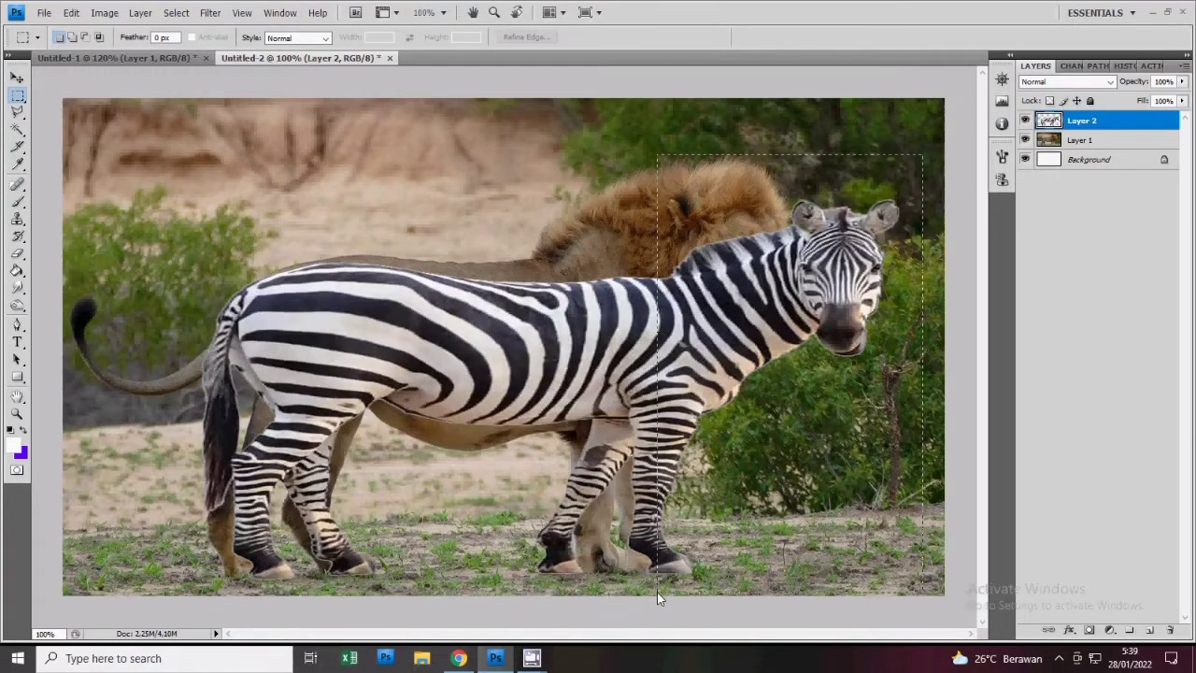
pyautogui.moveTo(923, 154); pyautogui.dragTo(658, 594)
pyautogui.hotkey('ctrl', 't')
pyautogui.moveTo(923, 373)
pyautogui.mouseDown()
pyautogui.moveTo(810, 393)
pyautogui.moveTo(828, 392)
pyautogui.mouseUp()
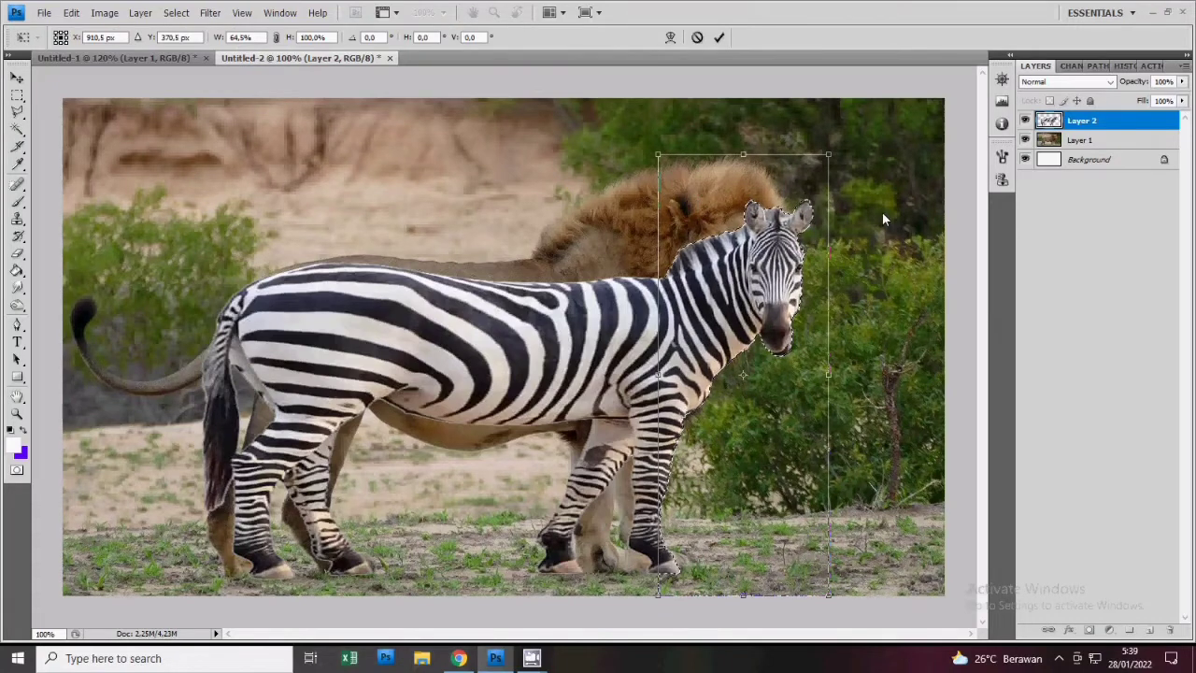
pyautogui.press('Return')
# Clear the selection and lasso the area around the zebra's rear leg
pyautogui.hotkey('ctrl', 'd')
pyautogui.click(17, 110)
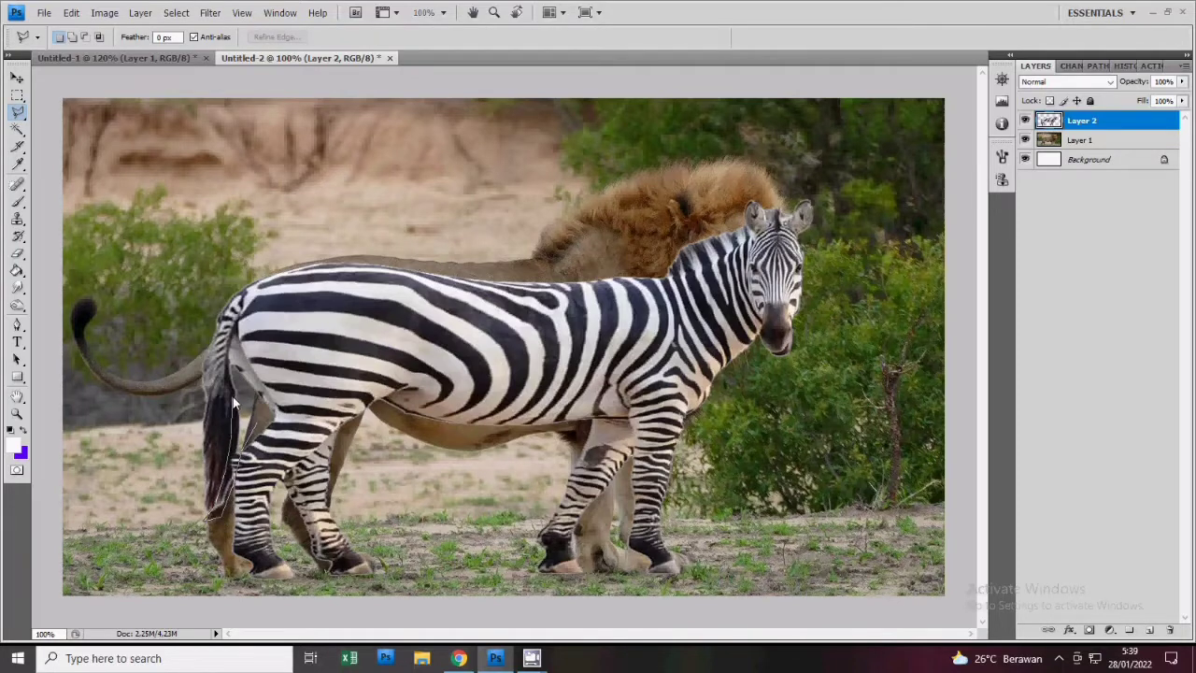
pyautogui.moveTo(246, 391); pyautogui.dragTo(249, 394)
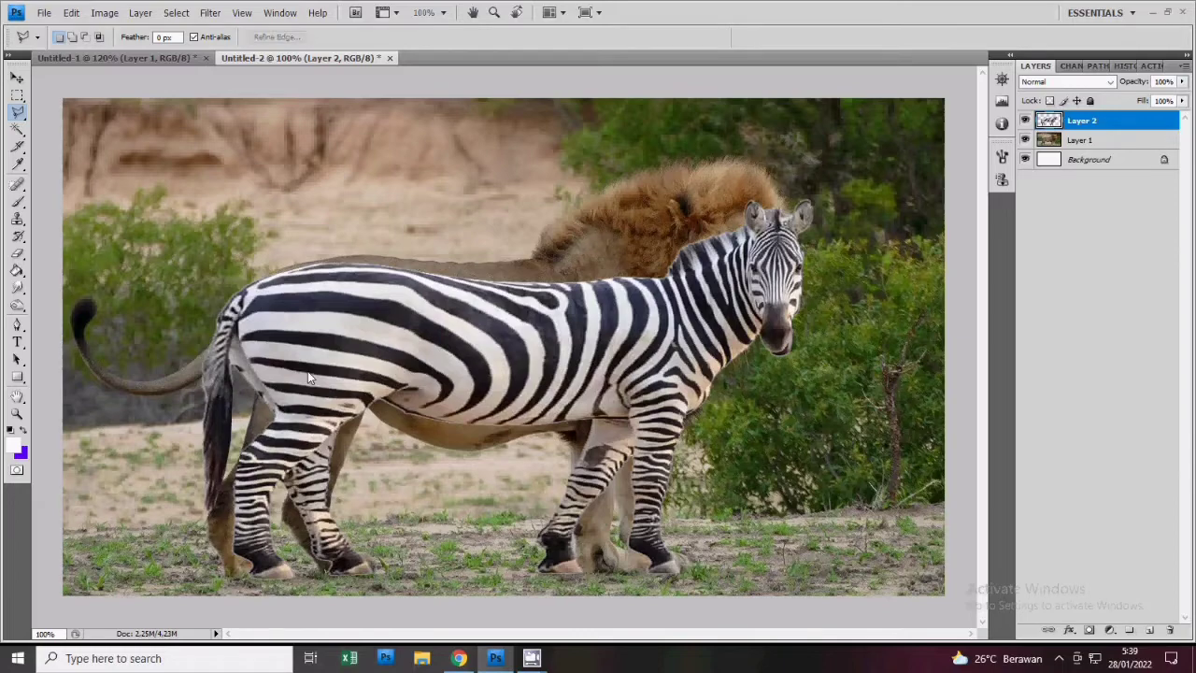
# In Liquify with a 376 brush, forward-warp the zebra's back upward toward the mane
pyautogui.click(209, 12)
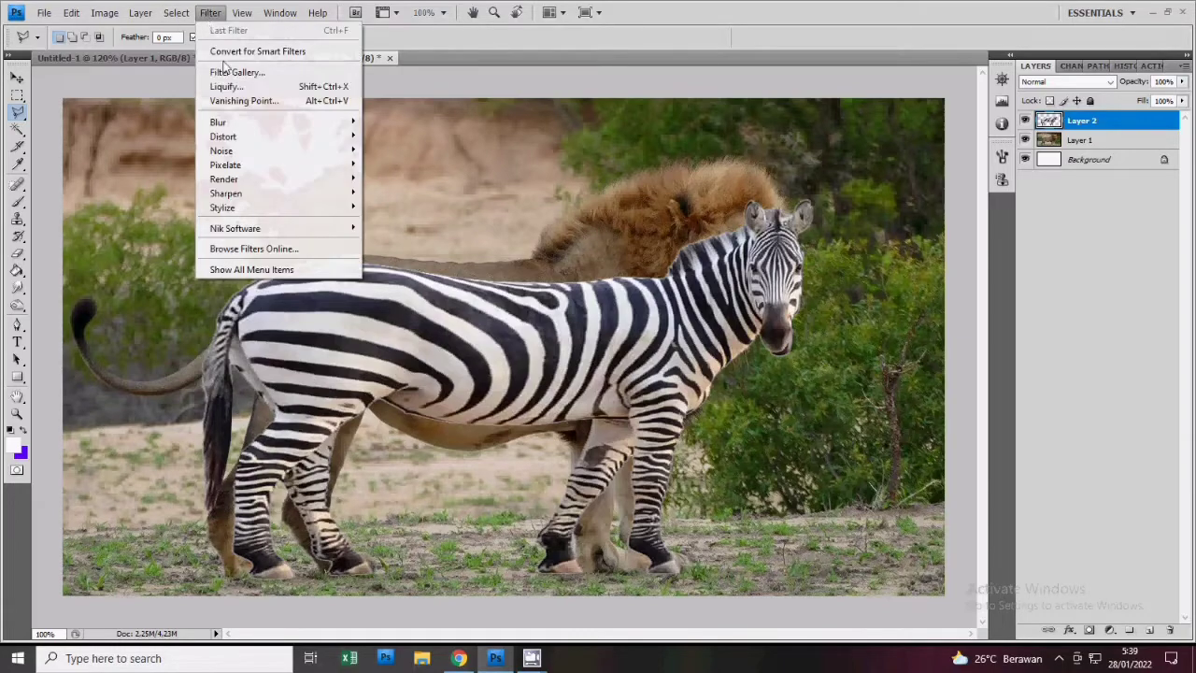
pyautogui.click(234, 88)
pyautogui.click(1126, 120)
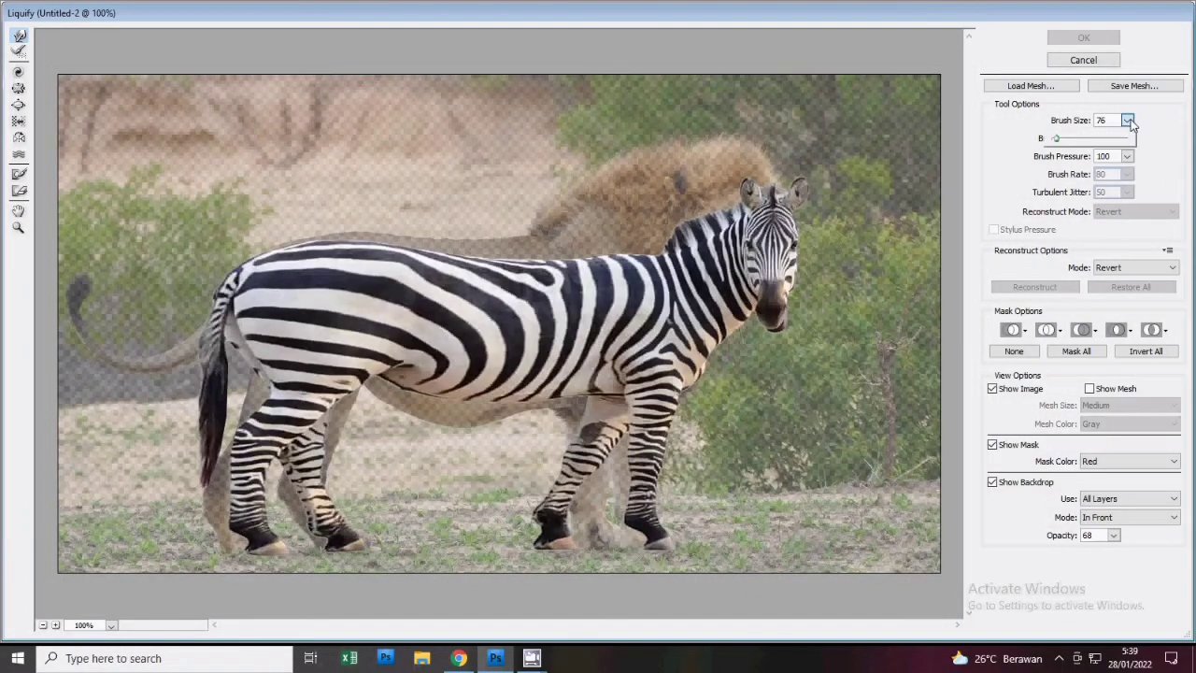
pyautogui.moveTo(1052, 137); pyautogui.dragTo(1071, 137)
pyautogui.moveTo(729, 281); pyautogui.dragTo(611, 186)
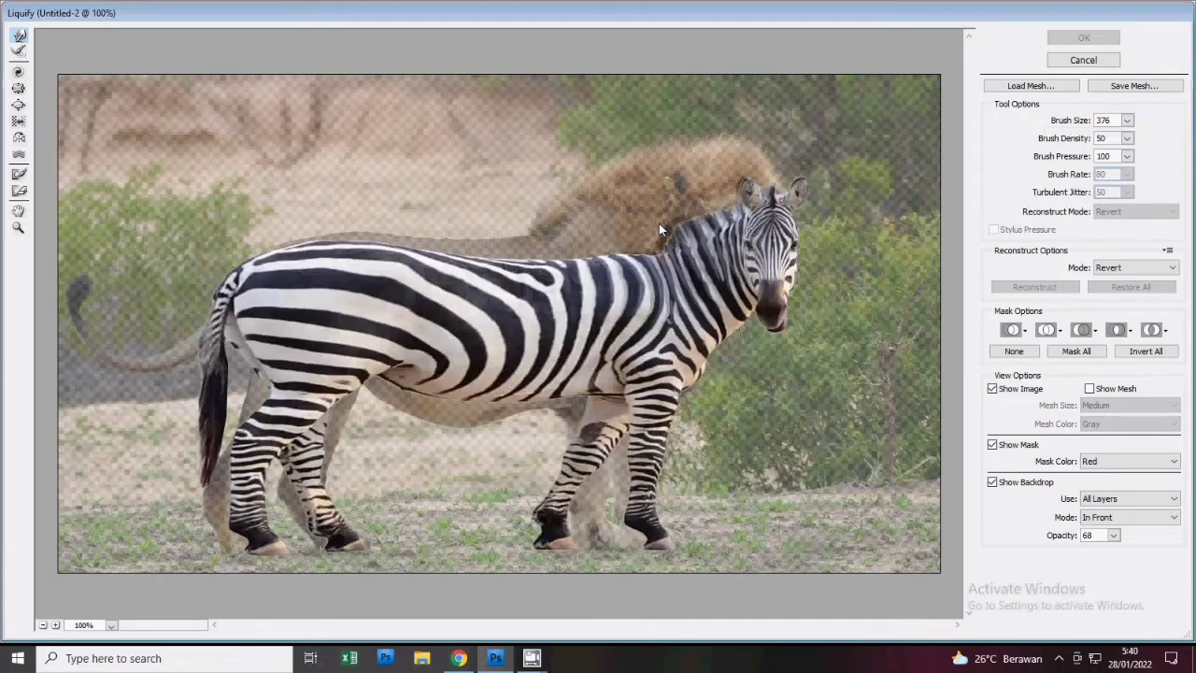
pyautogui.moveTo(592, 234); pyautogui.dragTo(385, 277)
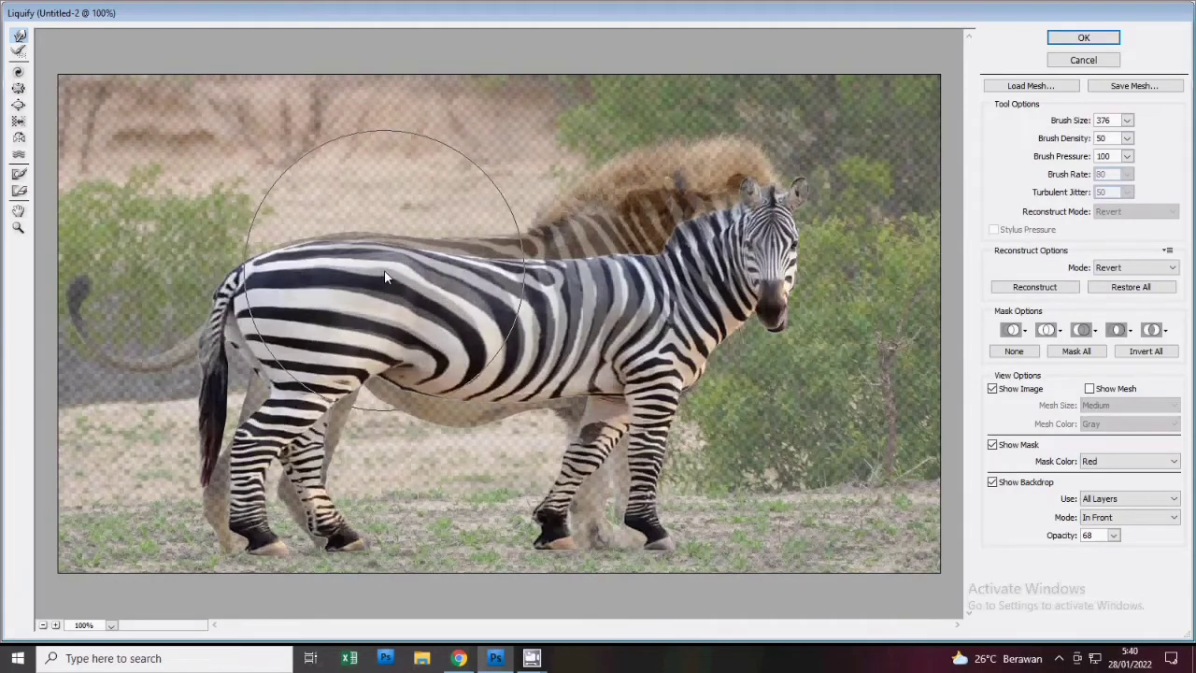
# Refine the back stripes and push them into the mane with 421 and 331 brushes
pyautogui.click(1126, 119)
pyautogui.moveTo(1083, 138); pyautogui.dragTo(1059, 138)
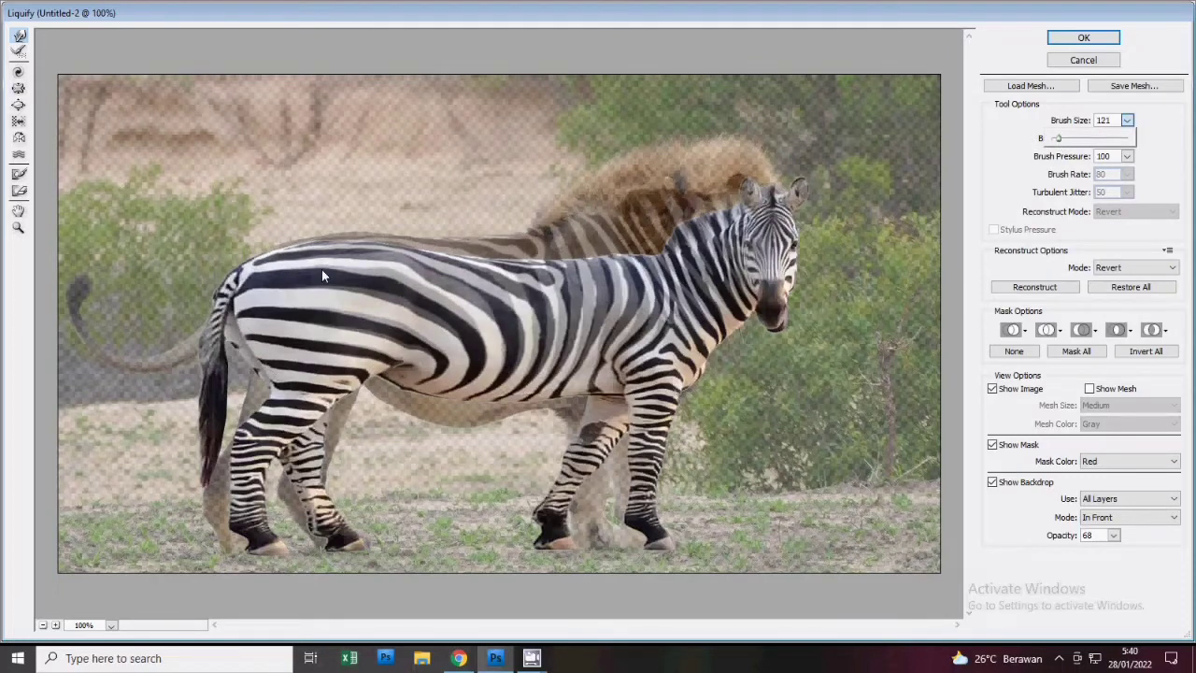
pyautogui.moveTo(347, 259); pyautogui.dragTo(346, 252)
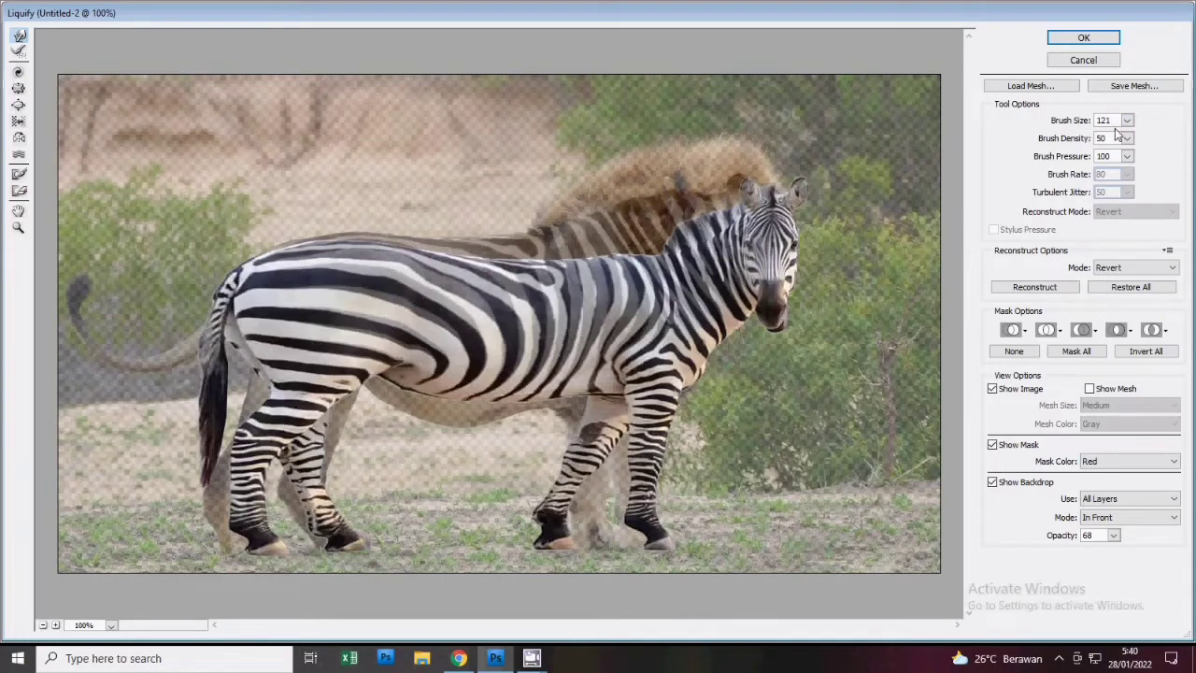
pyautogui.moveTo(1127, 121); pyautogui.dragTo(1077, 141)
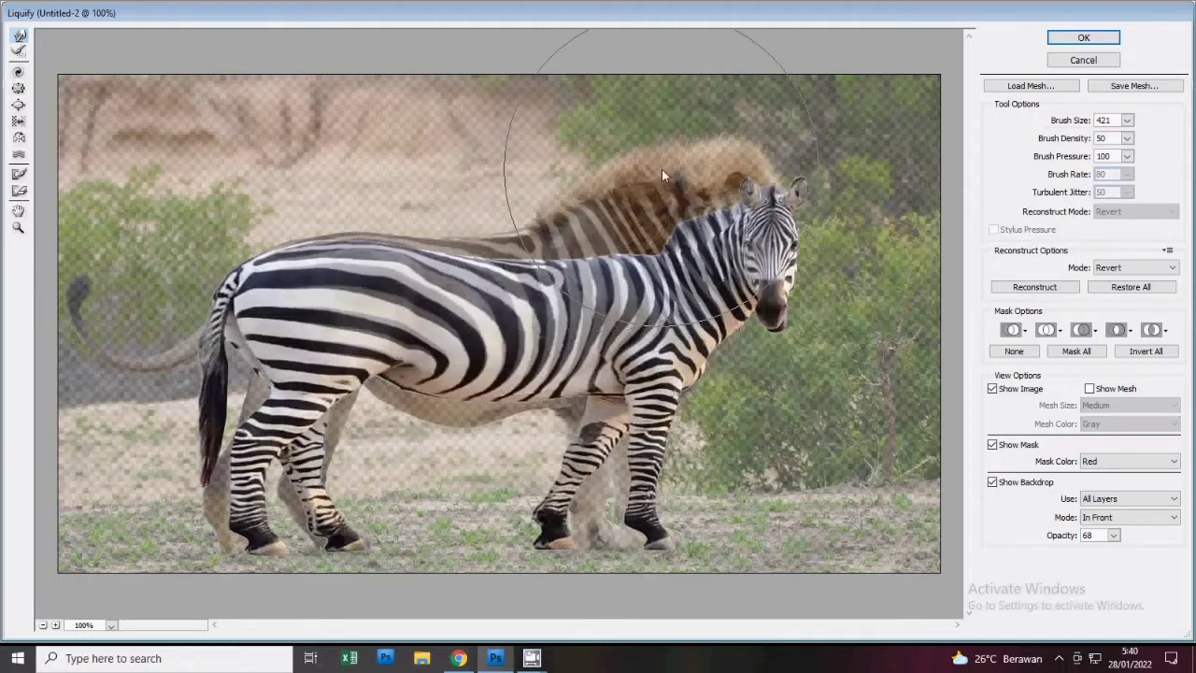
pyautogui.moveTo(661, 169); pyautogui.dragTo(646, 137)
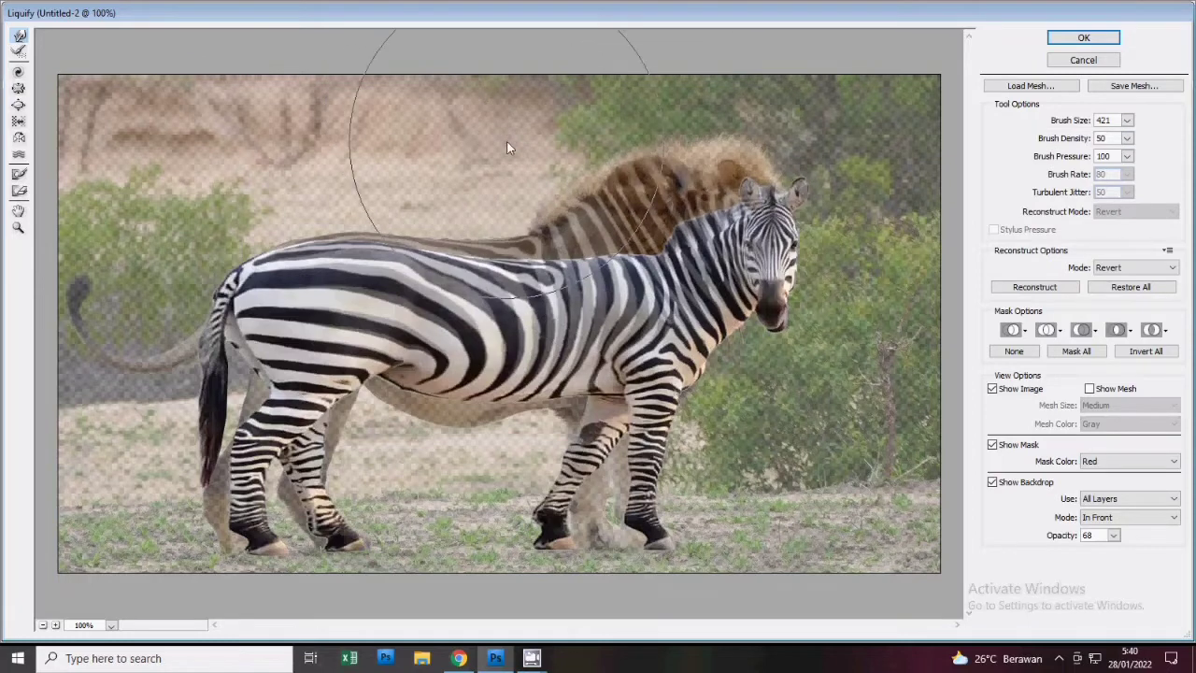
pyautogui.moveTo(509, 144); pyautogui.dragTo(545, 109)
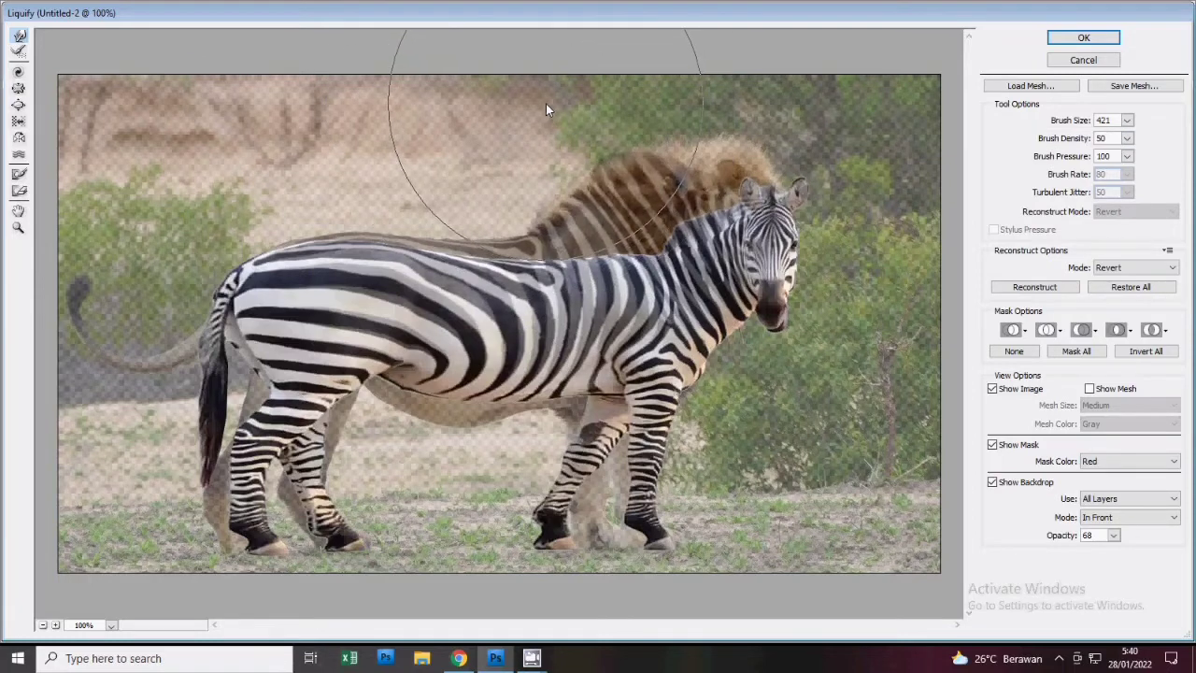
pyautogui.moveTo(1126, 120); pyautogui.dragTo(1067, 140)
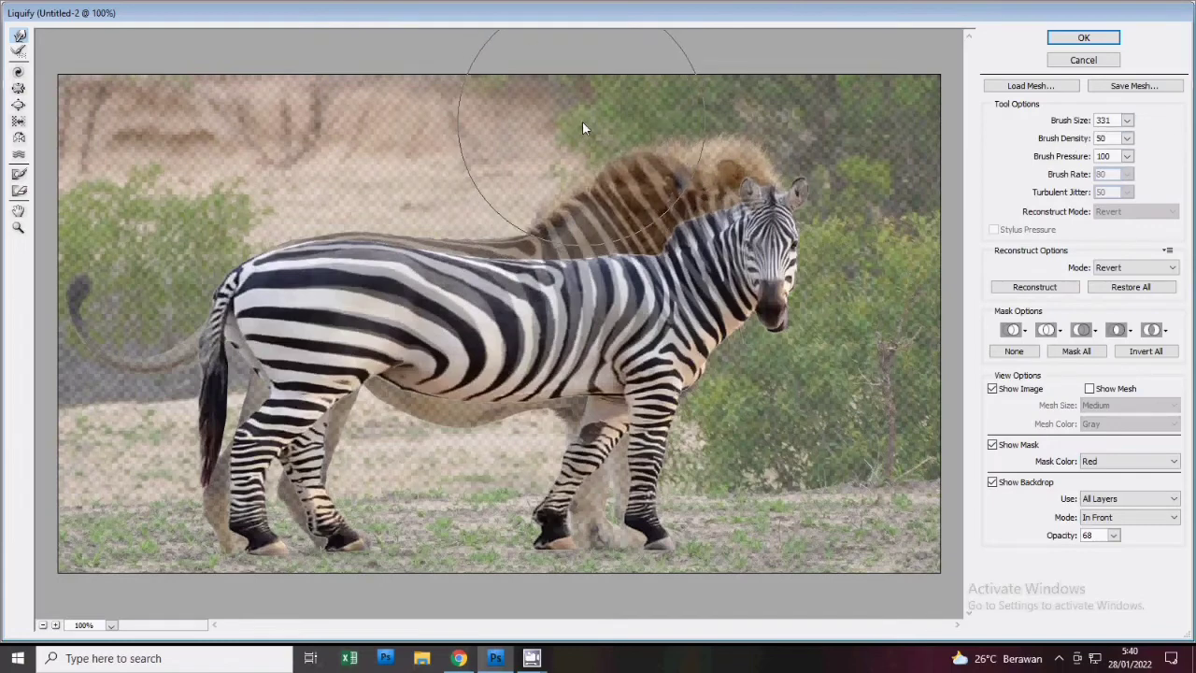
pyautogui.moveTo(569, 160); pyautogui.dragTo(563, 155)
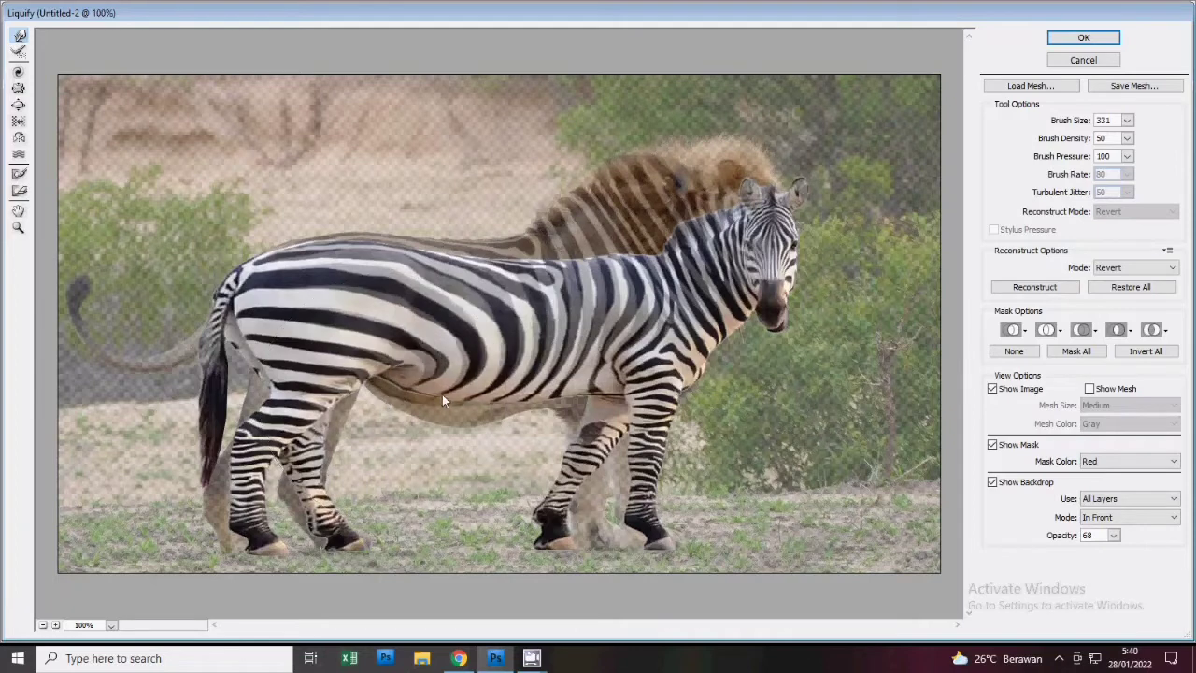
# Warp the zebra's belly onto the lion's belly and shrink the brush to 241
pyautogui.moveTo(441, 394)
pyautogui.mouseDown()
pyautogui.moveTo(435, 407)
pyautogui.moveTo(505, 421)
pyautogui.moveTo(467, 453)
pyautogui.mouseUp()
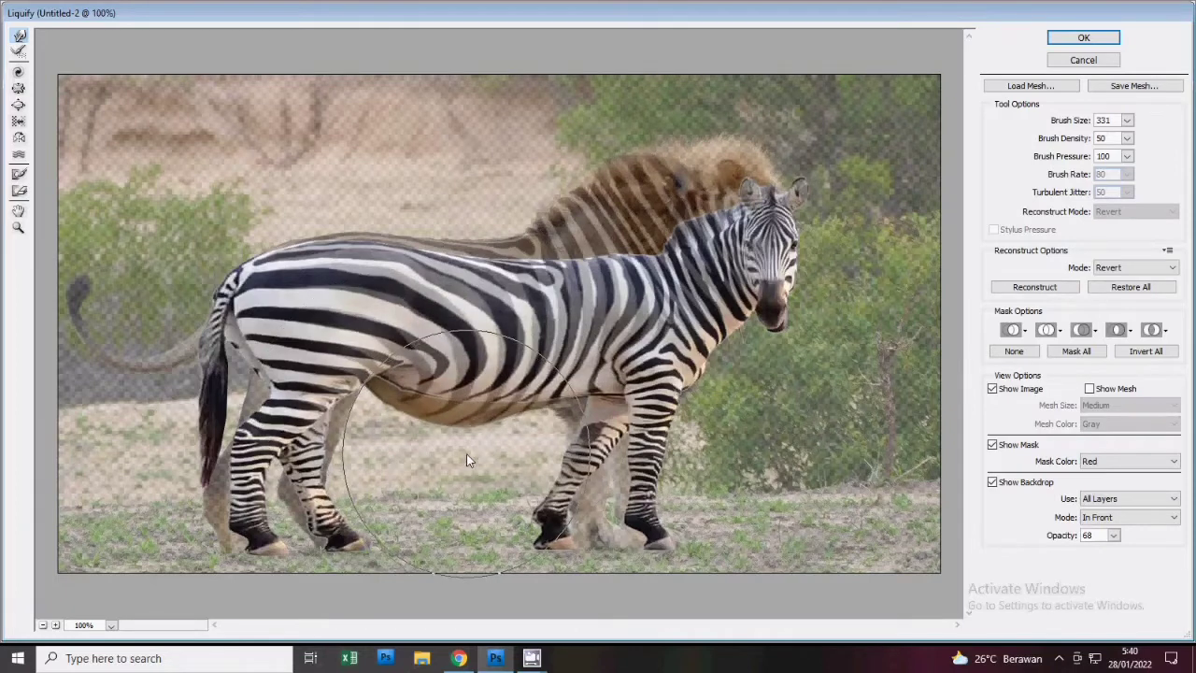
pyautogui.click(1126, 138)
pyautogui.moveTo(1090, 139); pyautogui.dragTo(1065, 140)
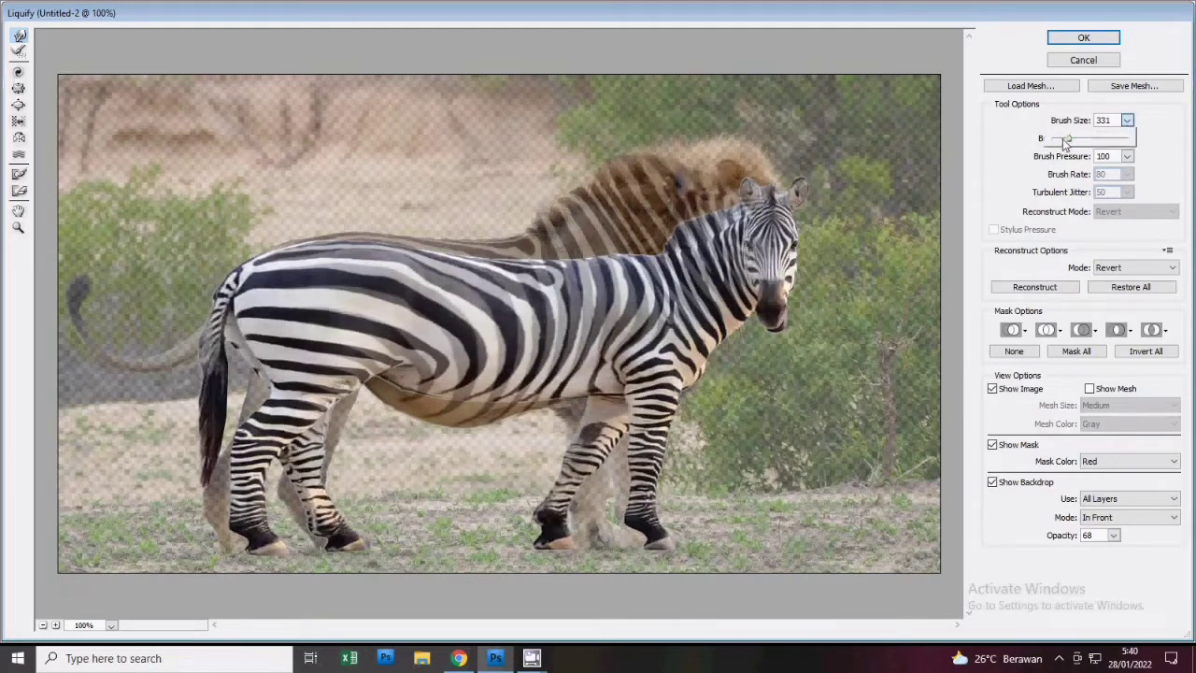
pyautogui.click(435, 479)
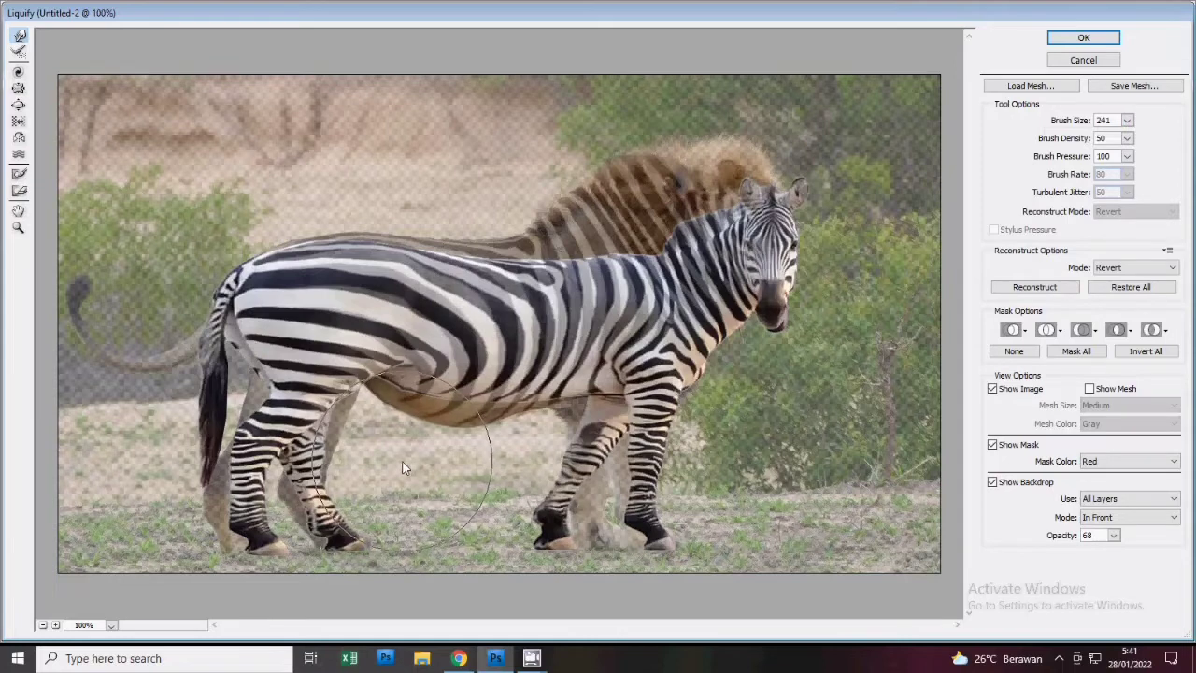
pyautogui.click(1127, 119)
pyautogui.moveTo(1079, 140); pyautogui.dragTo(1067, 140)
pyautogui.click(1126, 139)
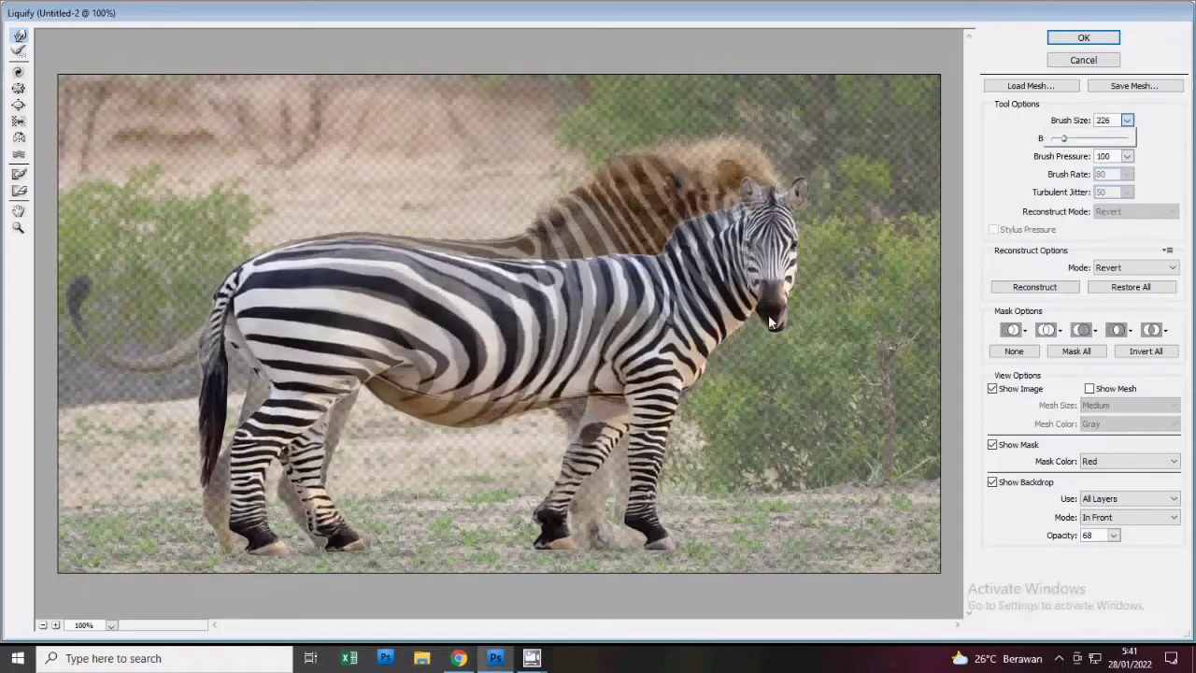
# Push the zebra's front legs and belly down, then set the brush to 136 and 271
pyautogui.moveTo(626, 383); pyautogui.dragTo(570, 403)
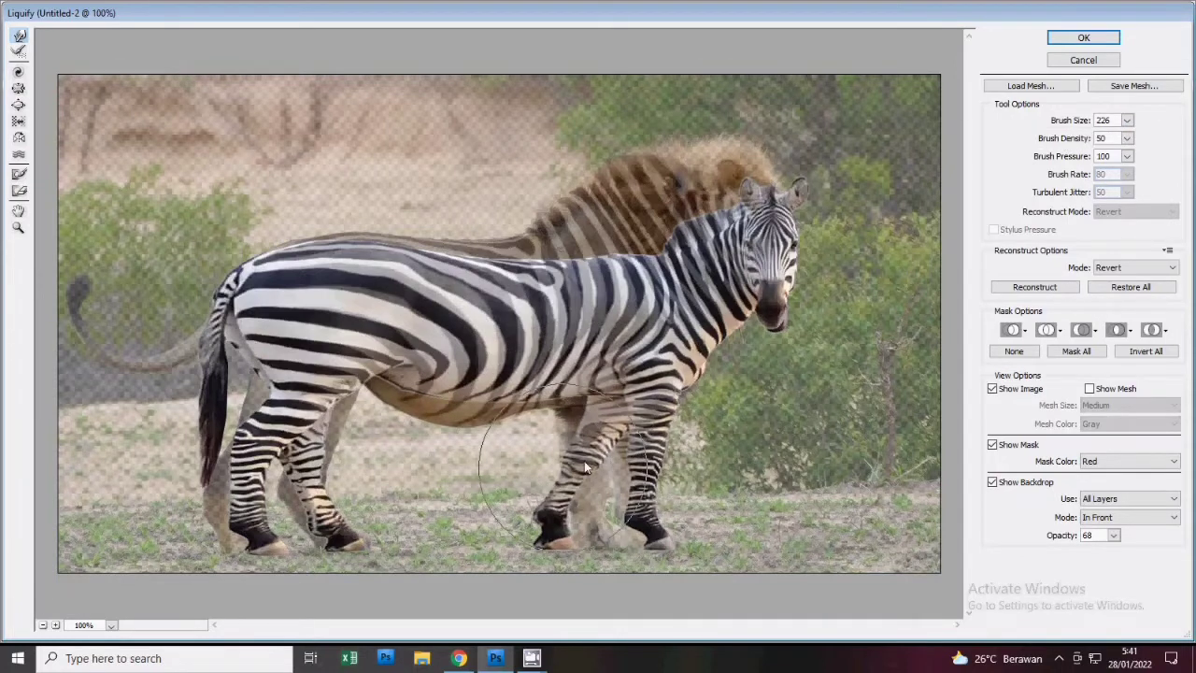
pyautogui.click(1127, 120)
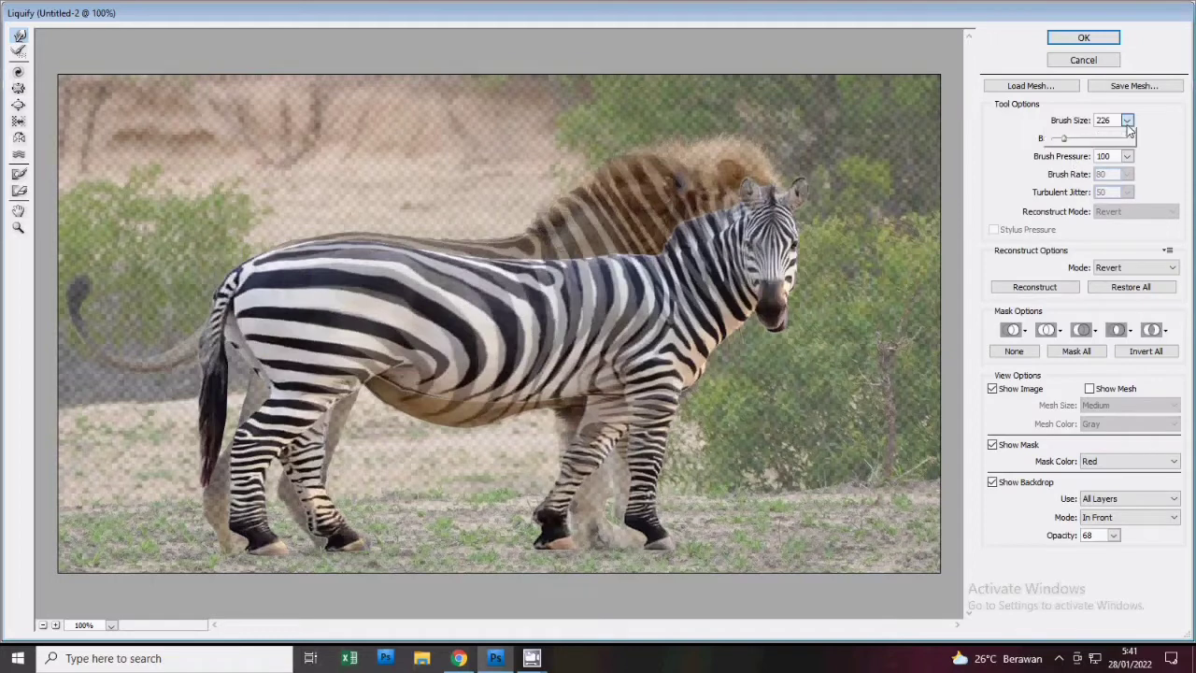
pyautogui.click(533, 446)
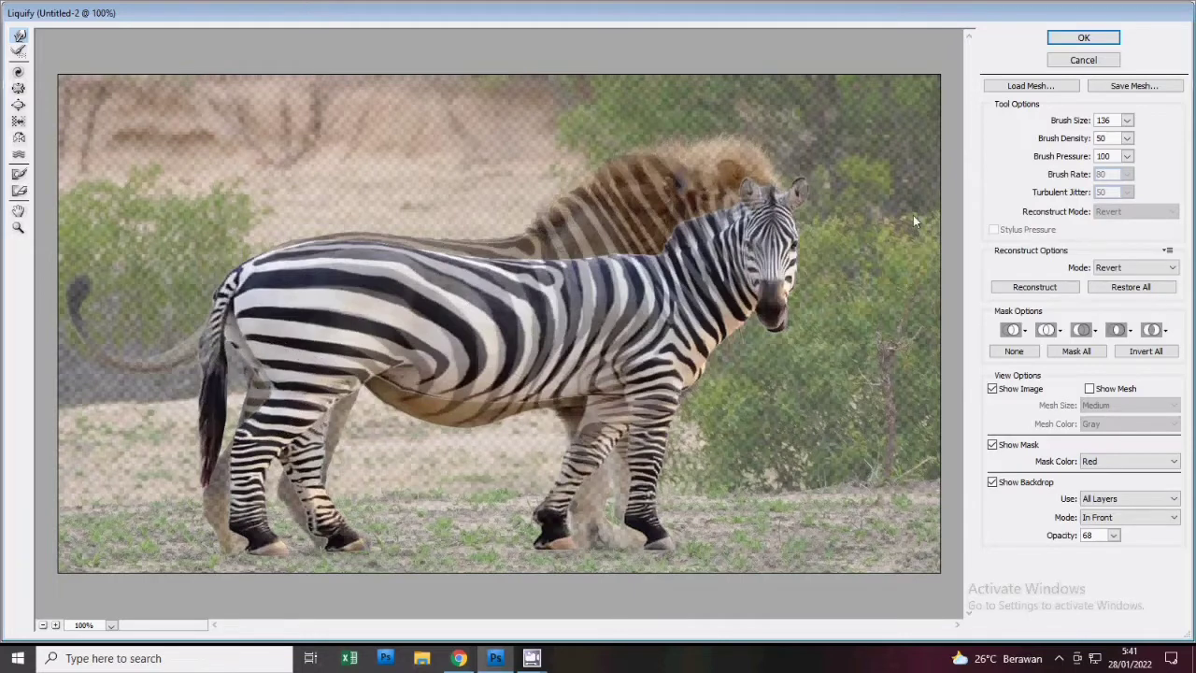
pyautogui.click(1127, 121)
pyautogui.click(1067, 141)
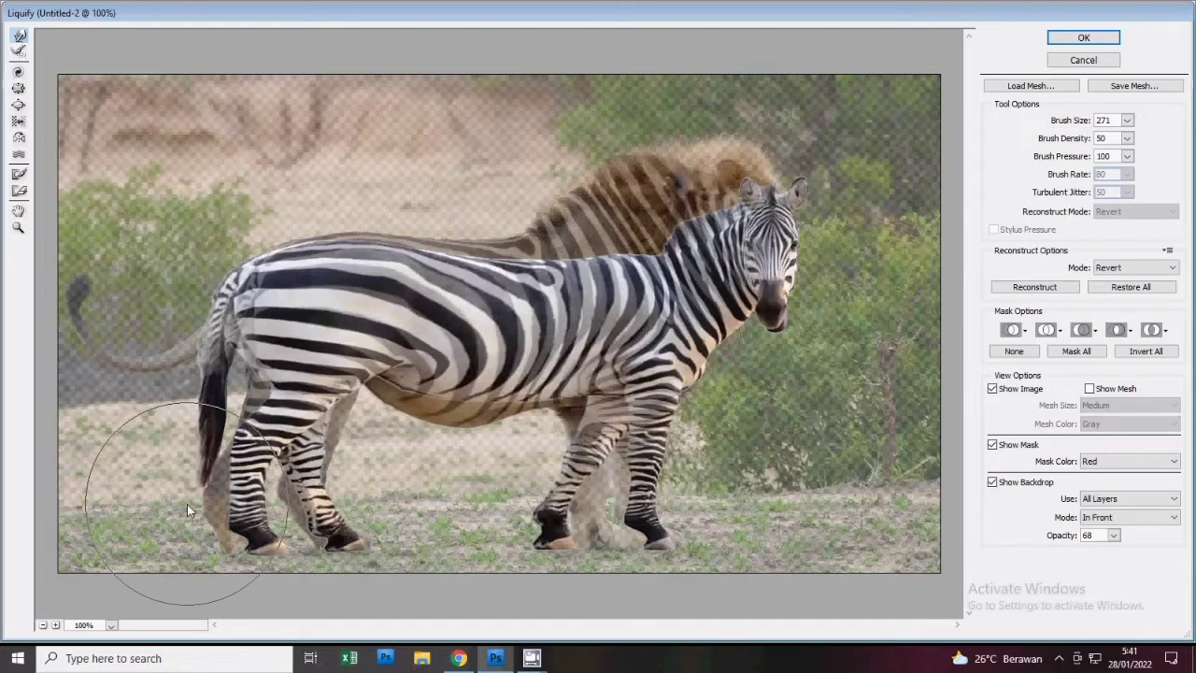
# With a 151 brush, push the zebra's hind leg back leftward, then reduce the brush to 61
pyautogui.click(1127, 121)
pyautogui.moveTo(1071, 142); pyautogui.dragTo(1058, 140)
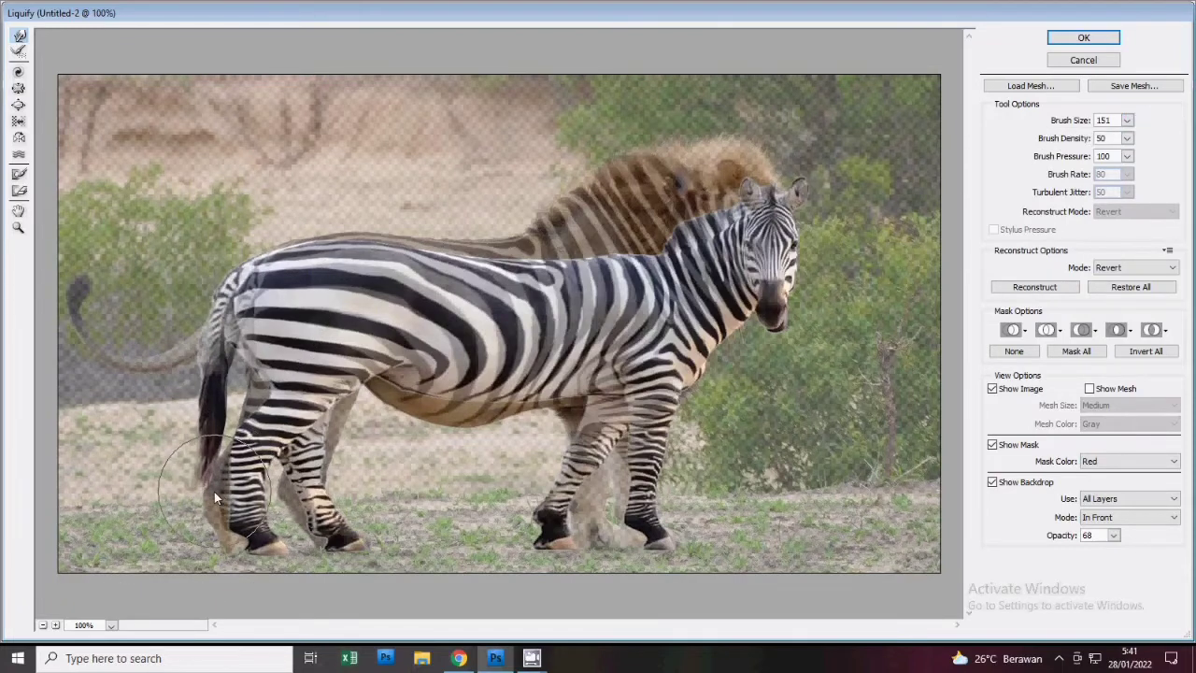
pyautogui.moveTo(207, 509); pyautogui.dragTo(188, 522)
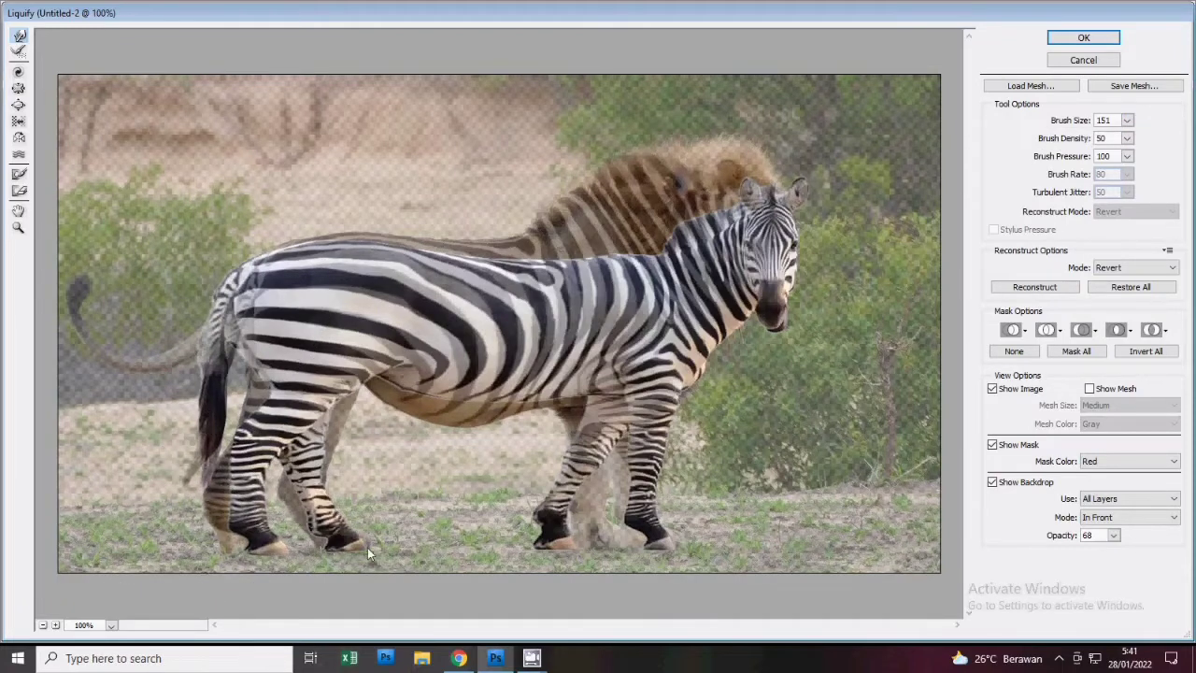
pyautogui.click(1127, 138)
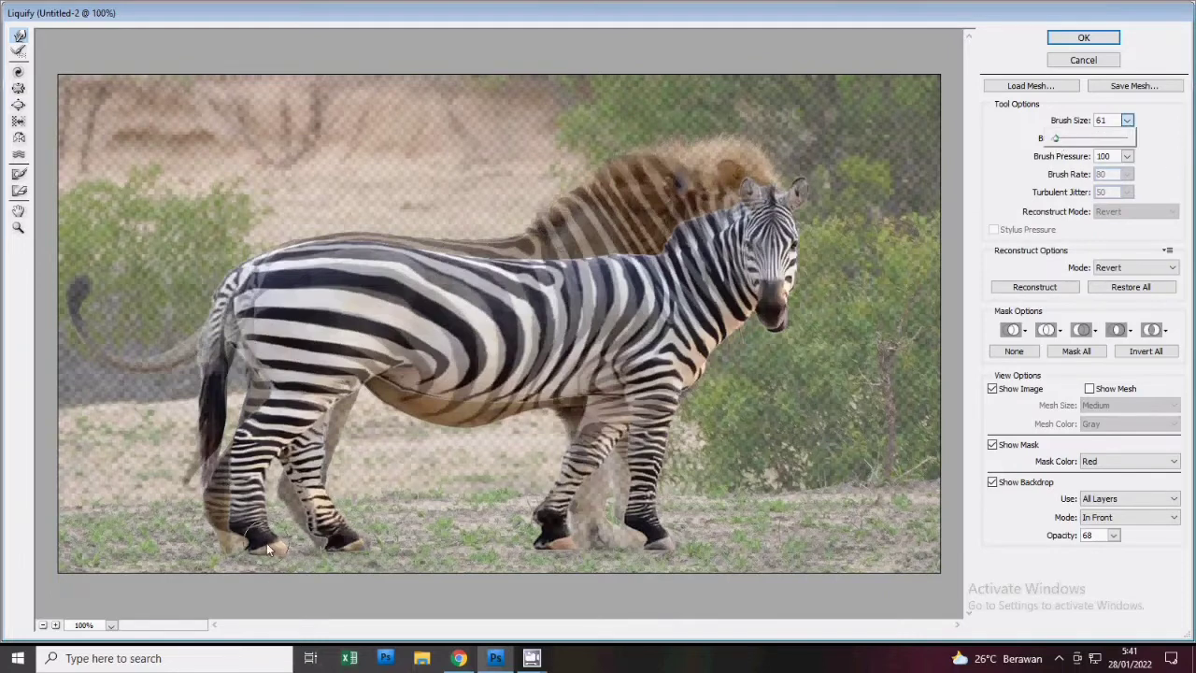
pyautogui.moveTo(266, 542); pyautogui.dragTo(222, 550)
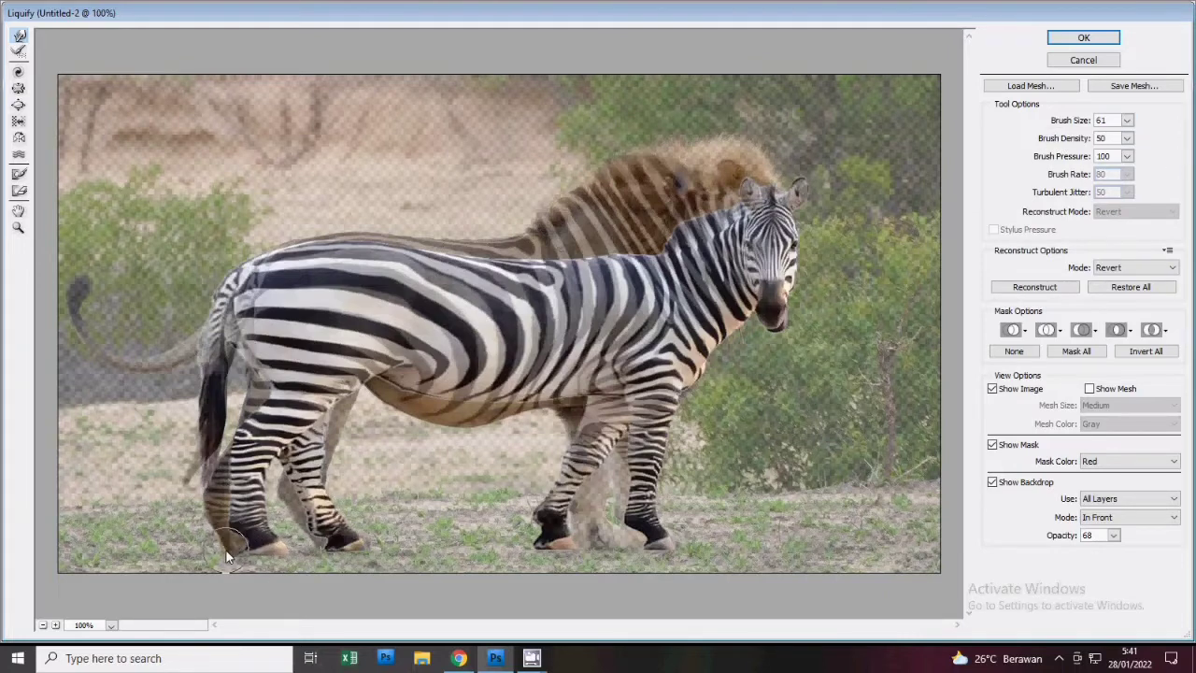
# Warp the hind legs into line with the lion's legs, brush ending at 46, and apply Liquify
pyautogui.click(1126, 119)
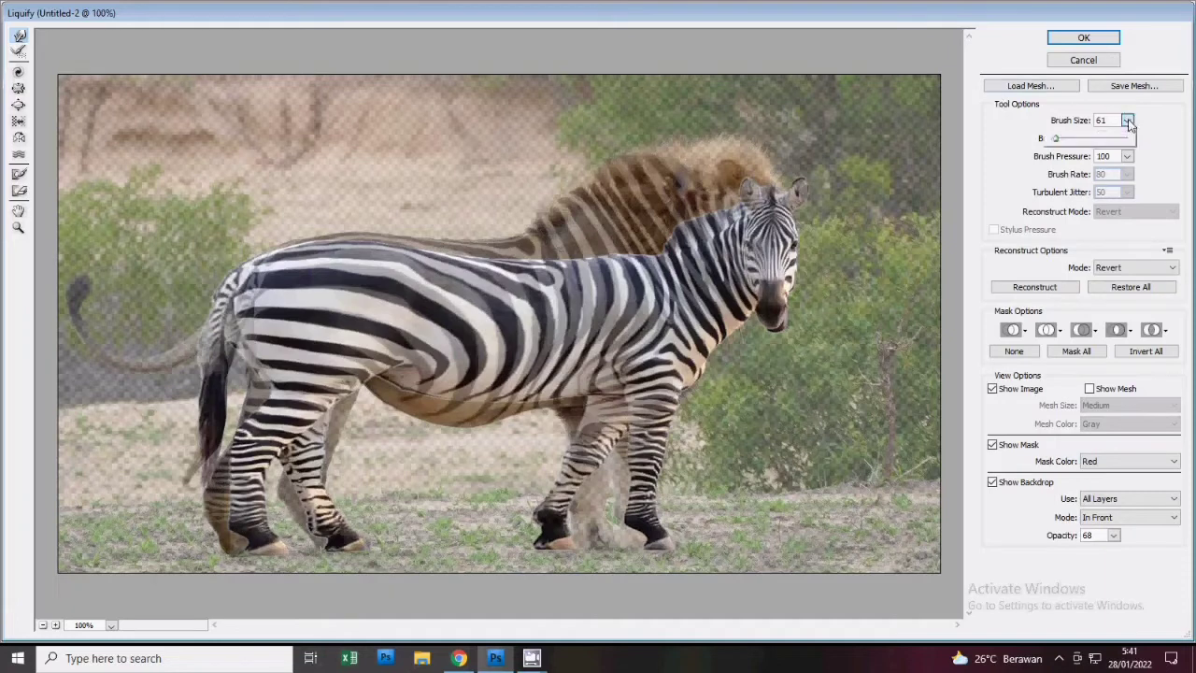
pyautogui.moveTo(1051, 138); pyautogui.dragTo(1062, 140)
pyautogui.moveTo(295, 437)
pyautogui.mouseDown()
pyautogui.moveTo(285, 450)
pyautogui.moveTo(291, 408)
pyautogui.moveTo(284, 501)
pyautogui.mouseUp()
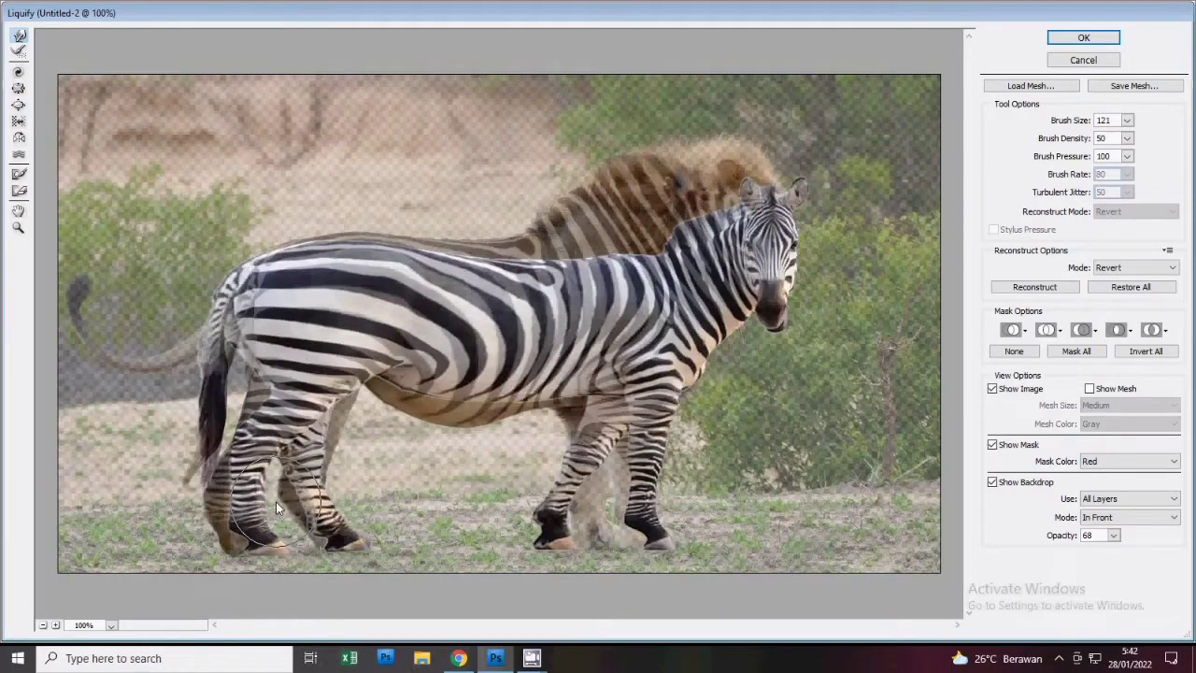
pyautogui.moveTo(284, 502); pyautogui.dragTo(317, 509)
pyautogui.click(1126, 138)
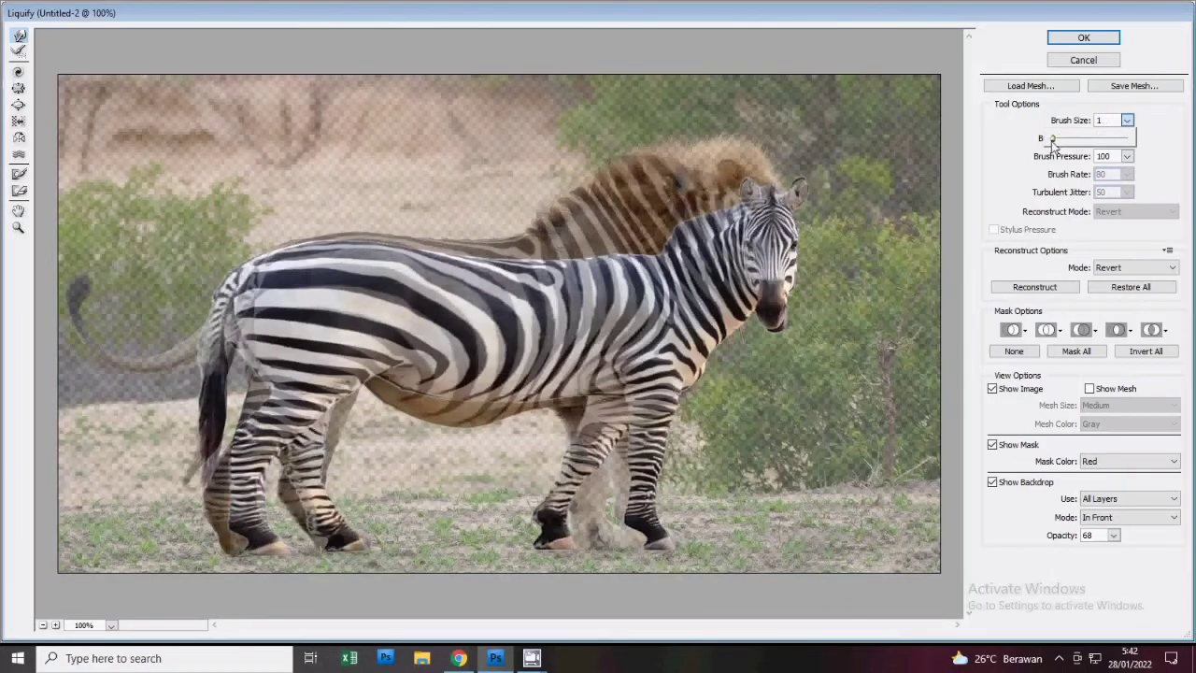
pyautogui.click(320, 548)
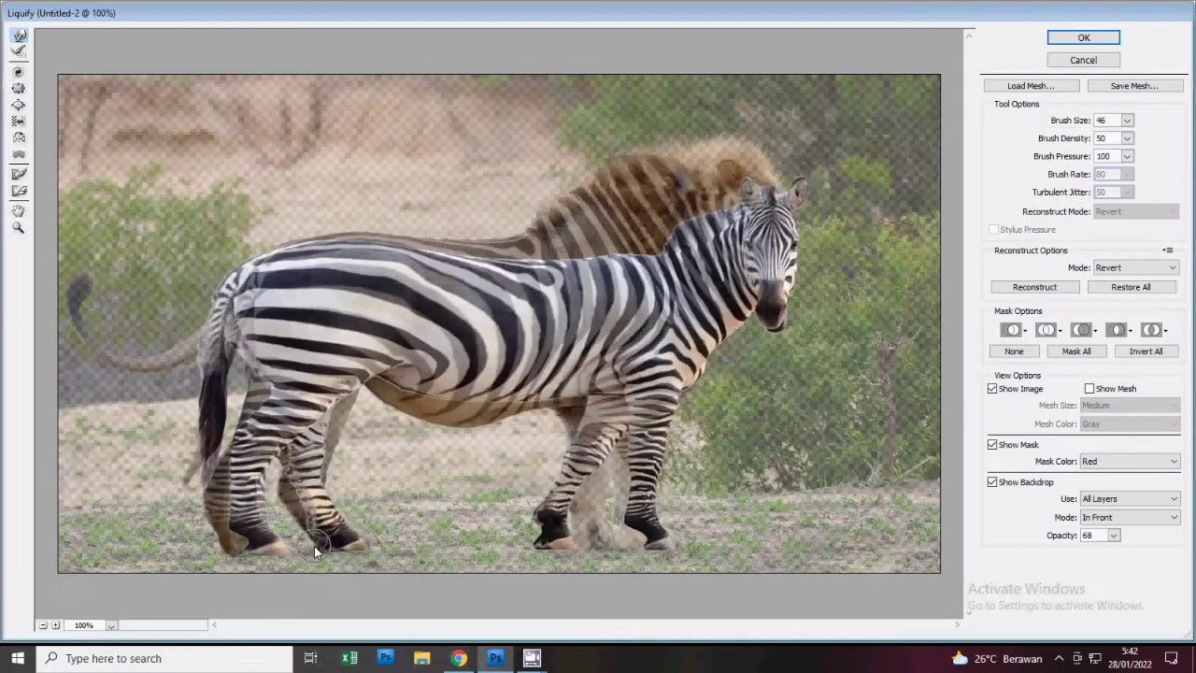
pyautogui.click(1086, 38)
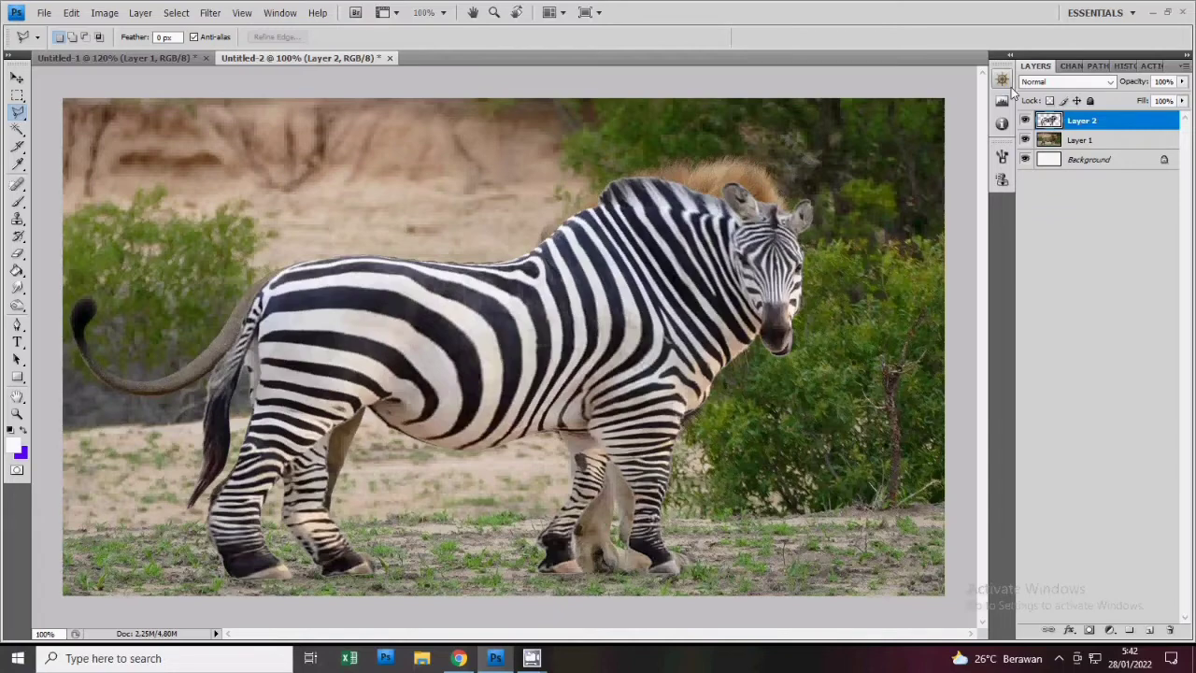
# Toggle Layer 2 to compare, reopen Liquify with a smaller brush, and warp the hind leg
pyautogui.click(1025, 121)
pyautogui.click(209, 13)
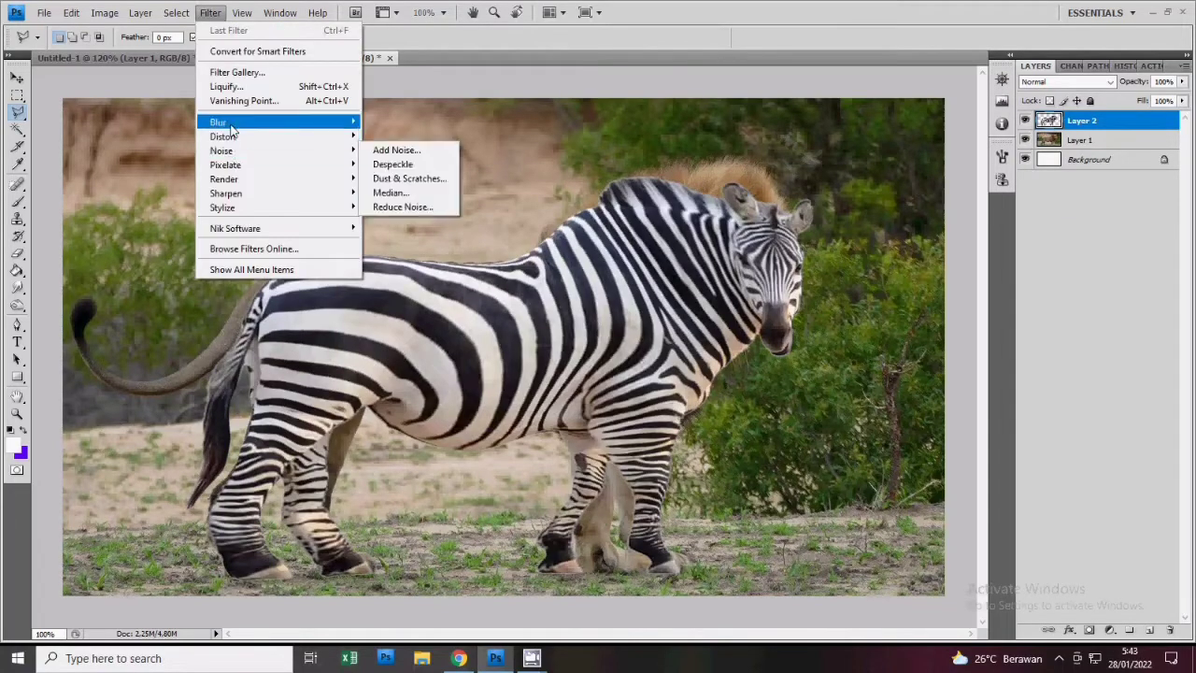
pyautogui.click(243, 88)
pyautogui.click(1127, 120)
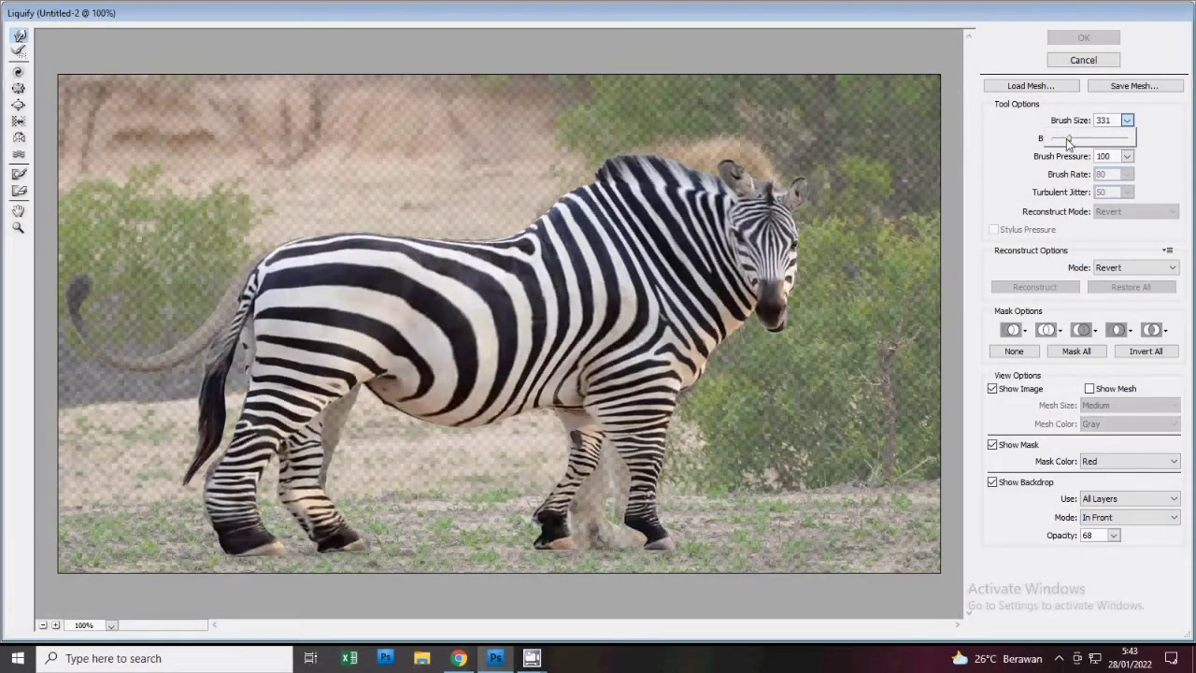
pyautogui.moveTo(1068, 140); pyautogui.dragTo(1058, 142)
pyautogui.moveTo(341, 426)
pyautogui.mouseDown()
pyautogui.moveTo(326, 481)
pyautogui.moveTo(338, 403)
pyautogui.moveTo(337, 416)
pyautogui.mouseUp()
# Reshape the zebra's front legs and hooves with a 61 brush and apply the warp
pyautogui.moveTo(636, 439)
pyautogui.mouseDown()
pyautogui.moveTo(609, 478)
pyautogui.moveTo(605, 518)
pyautogui.moveTo(583, 495)
pyautogui.mouseUp()
pyautogui.click(1126, 120)
pyautogui.moveTo(1060, 140); pyautogui.dragTo(1056, 140)
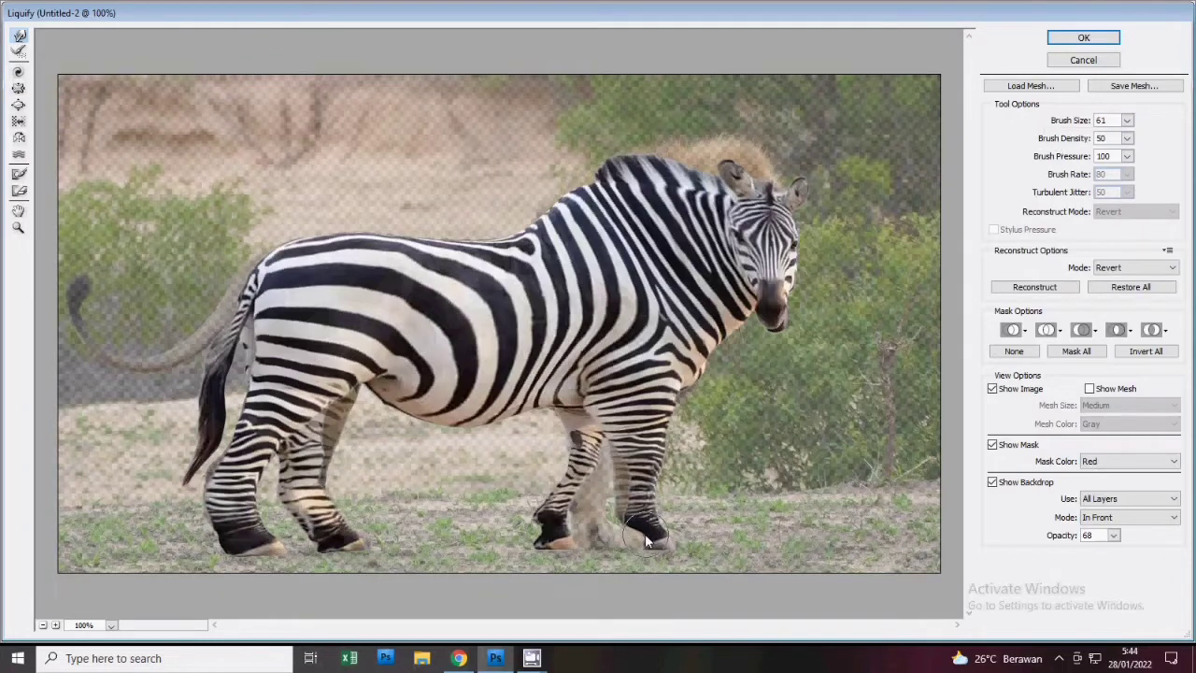
pyautogui.moveTo(654, 518); pyautogui.dragTo(629, 552)
pyautogui.moveTo(672, 536); pyautogui.dragTo(667, 549)
pyautogui.click(1082, 37)
# After comparing with the lion, Liquify the zebra's chest and front leg, brush reduced to 106
pyautogui.click(1025, 120)
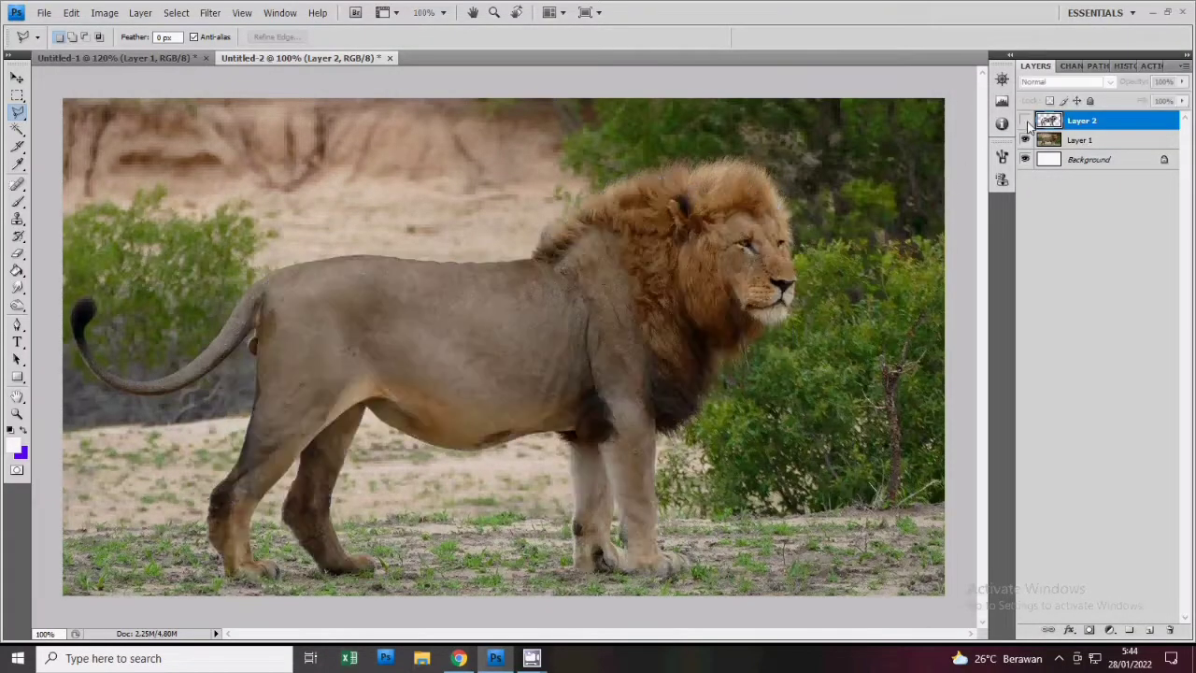
pyautogui.click(1024, 119)
pyautogui.click(210, 12)
pyautogui.click(226, 86)
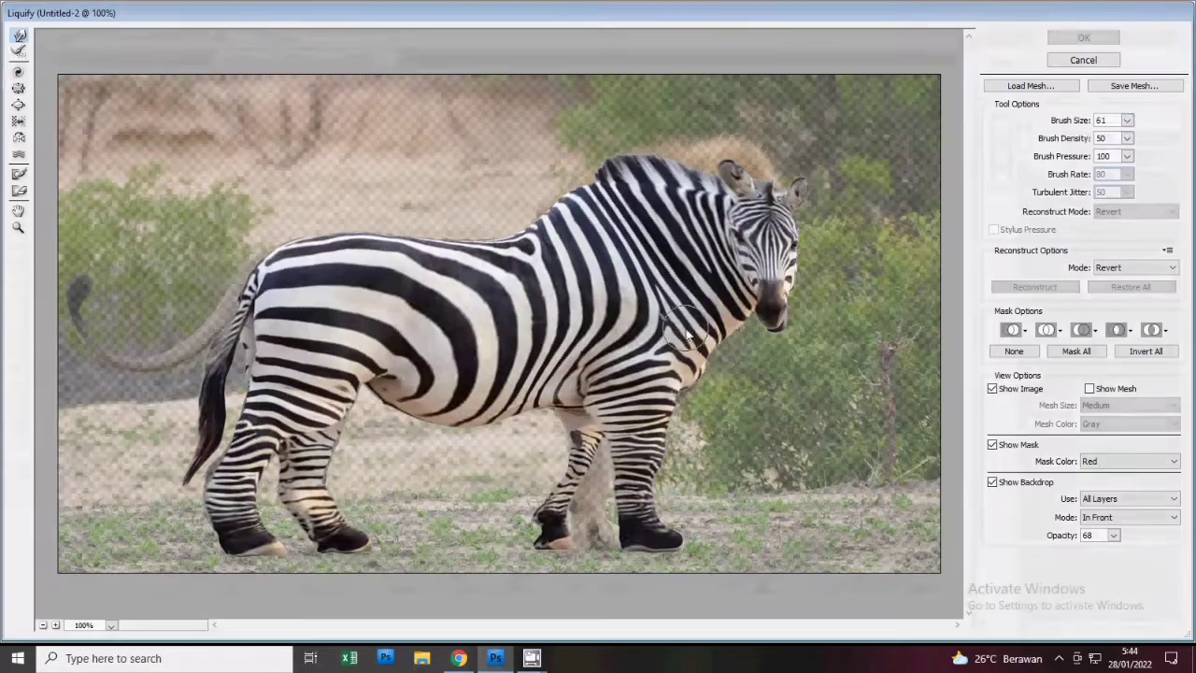
pyautogui.moveTo(683, 409); pyautogui.dragTo(701, 383)
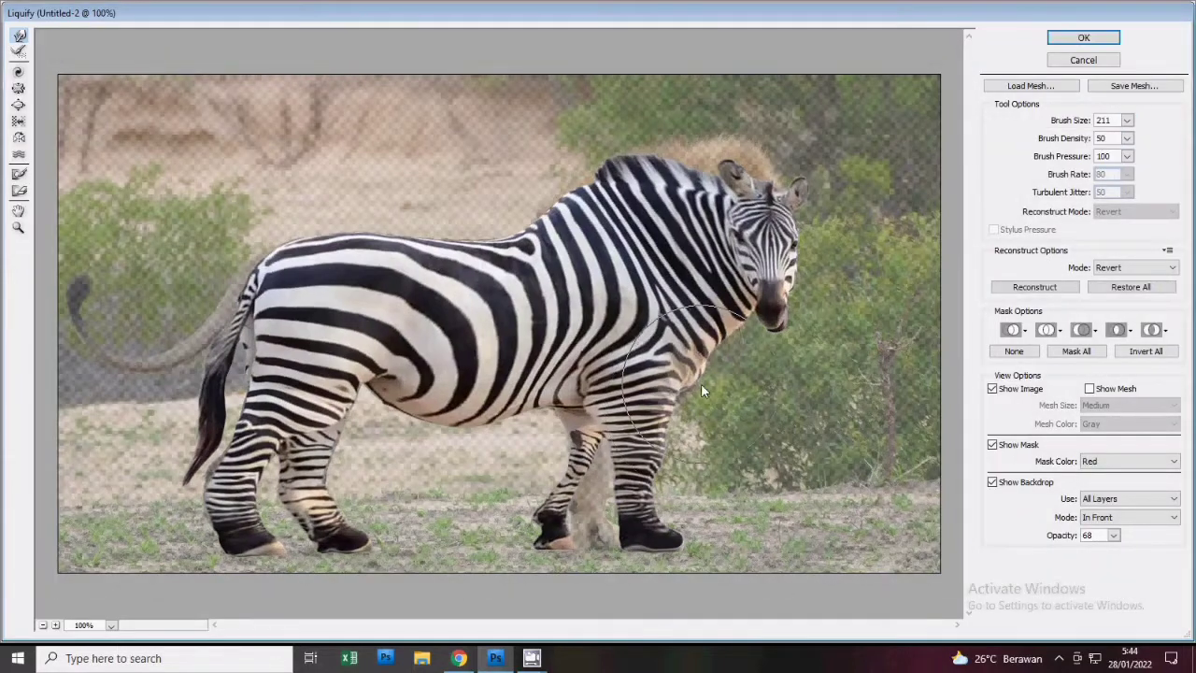
pyautogui.moveTo(1126, 120); pyautogui.dragTo(1059, 142)
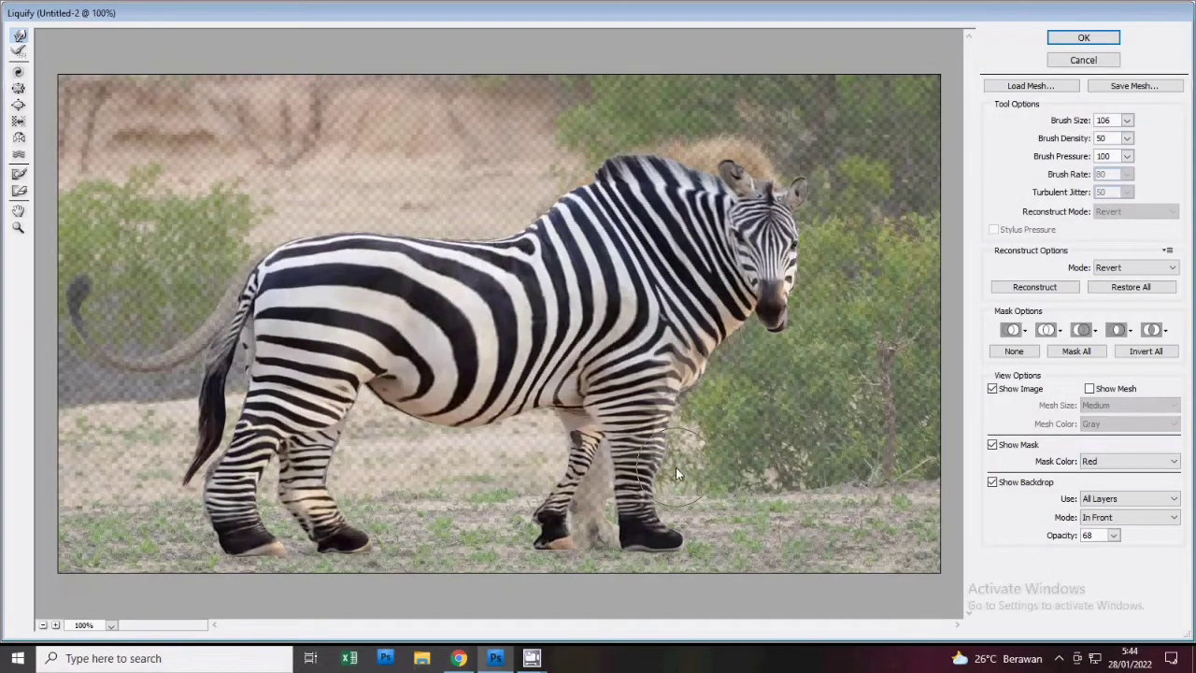
pyautogui.click(1063, 40)
# Compare against the lion again and nudge the zebra's chest outline in Liquify
pyautogui.click(1024, 121)
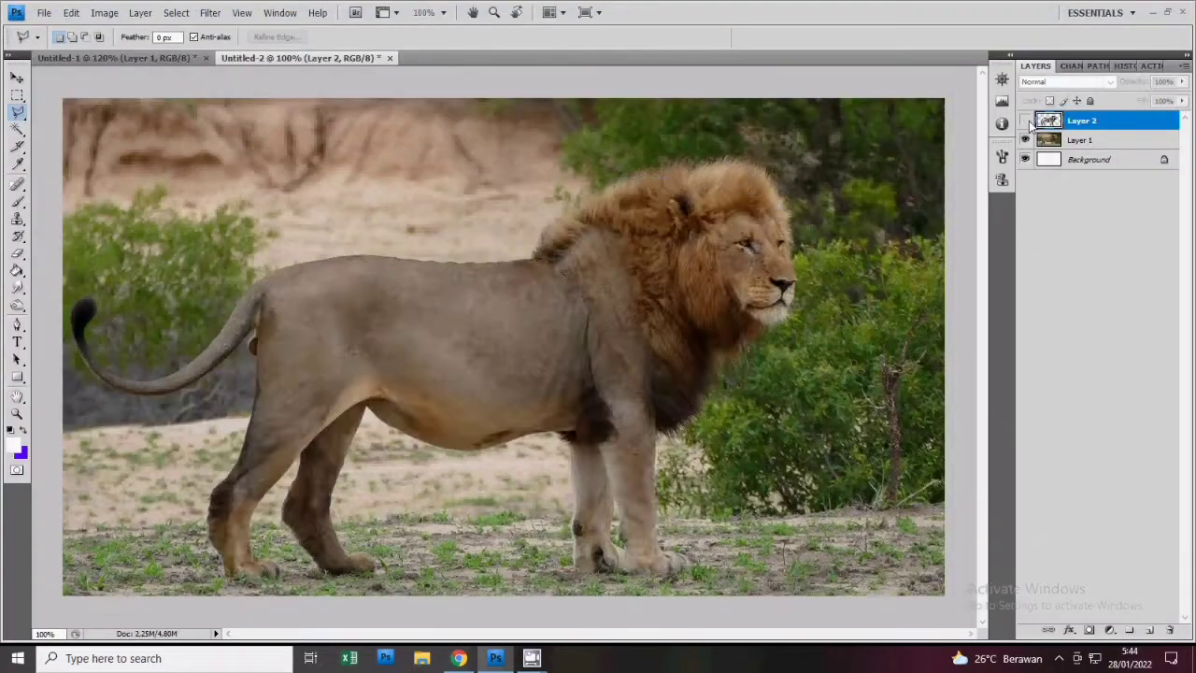
pyautogui.click(1025, 120)
pyautogui.click(210, 12)
pyautogui.click(228, 88)
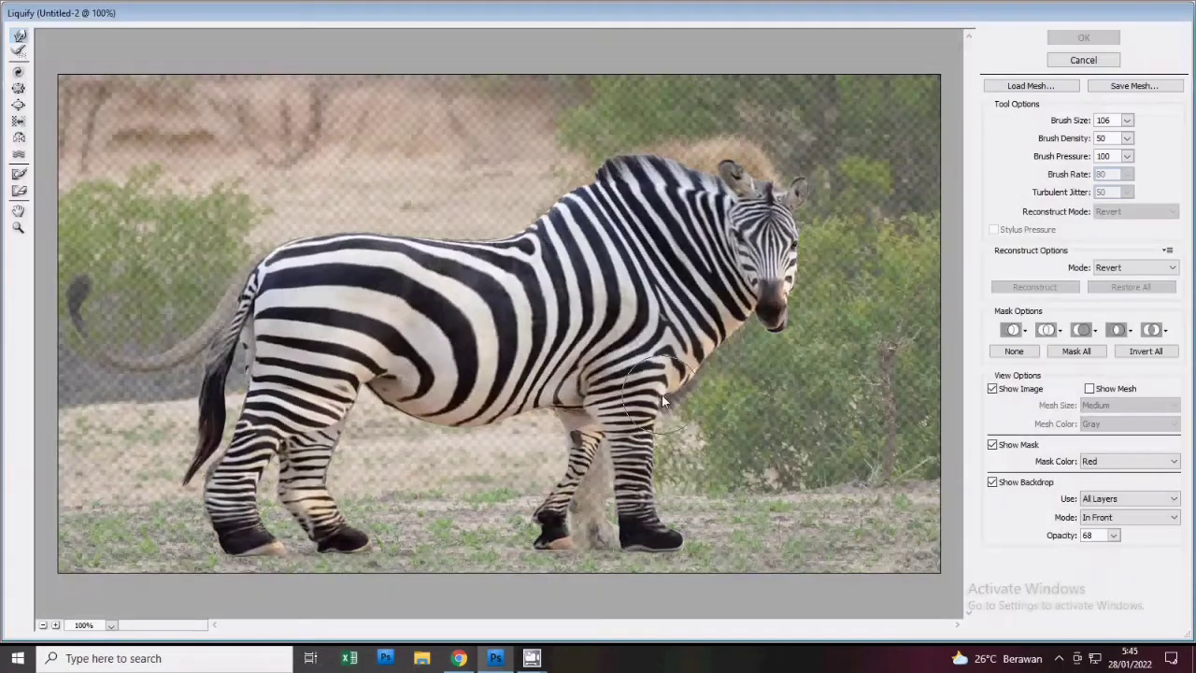
pyautogui.moveTo(654, 405); pyautogui.dragTo(665, 440)
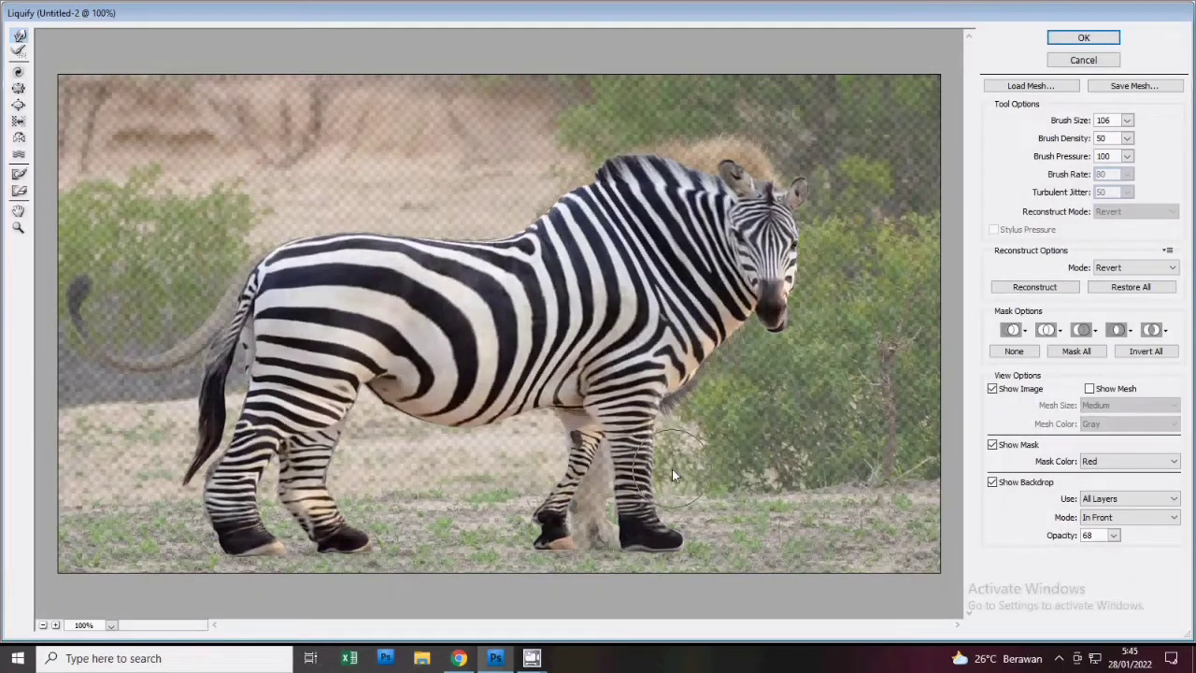
pyautogui.click(1093, 40)
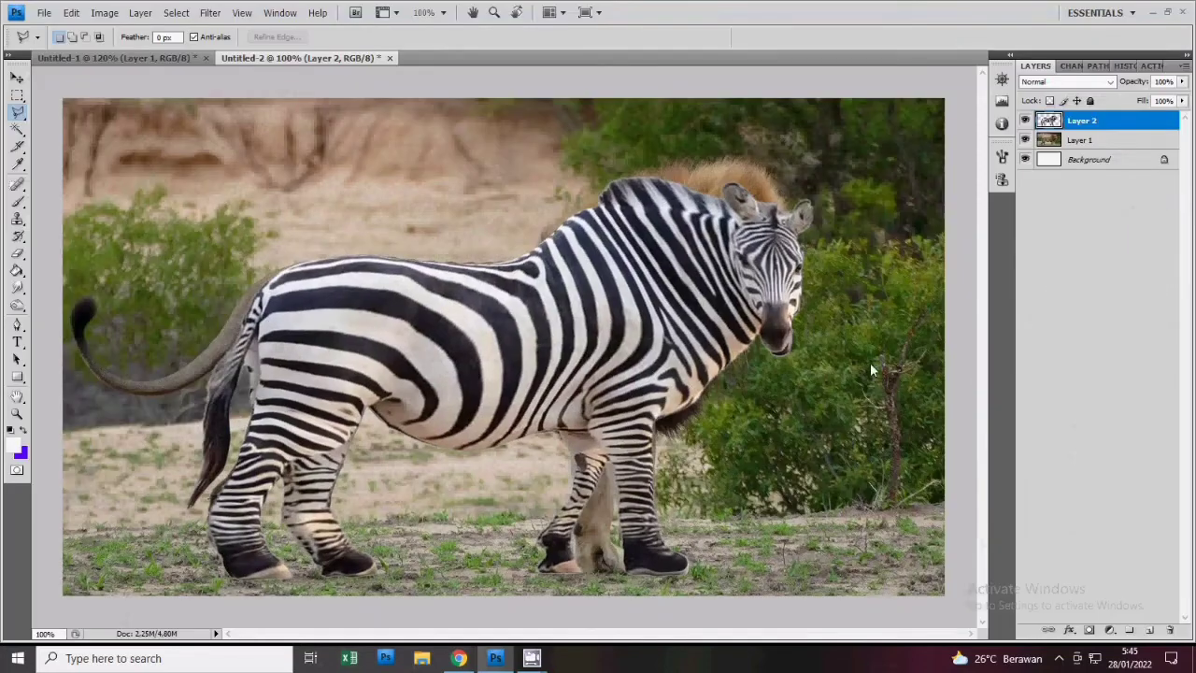
# Compare again and nudge the zebra's front leg outline in another Liquify pass
pyautogui.click(1025, 120)
pyautogui.click(1025, 120)
pyautogui.click(213, 19)
pyautogui.click(238, 89)
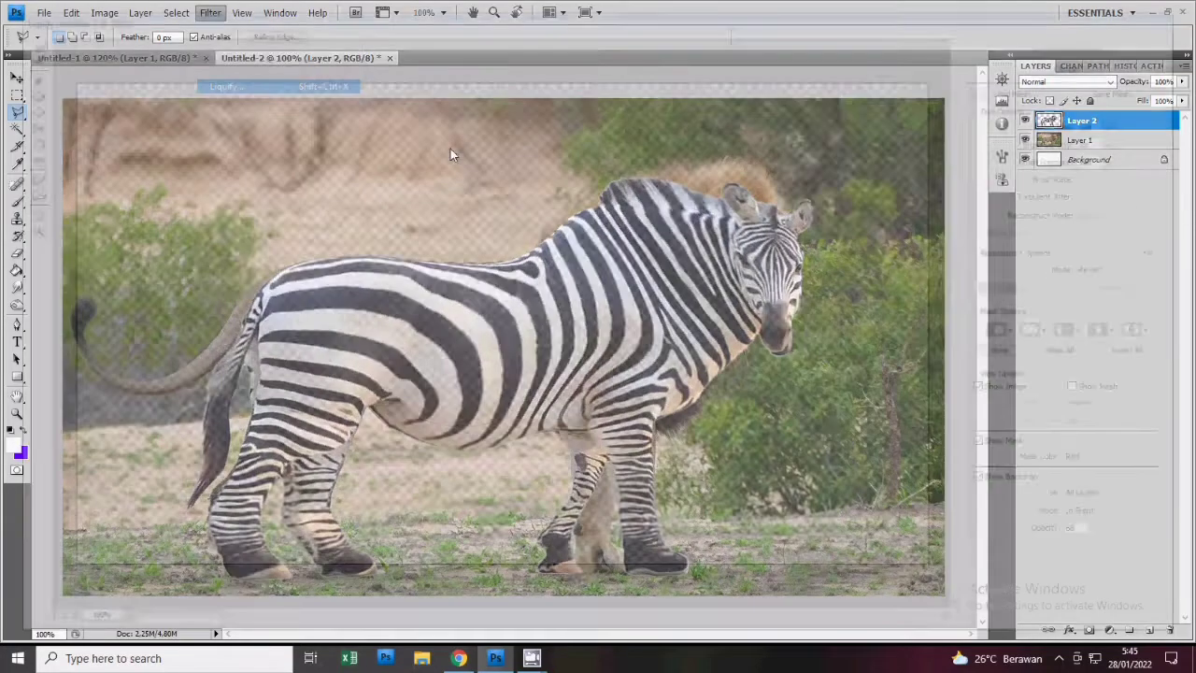
pyautogui.moveTo(669, 411); pyautogui.dragTo(661, 442)
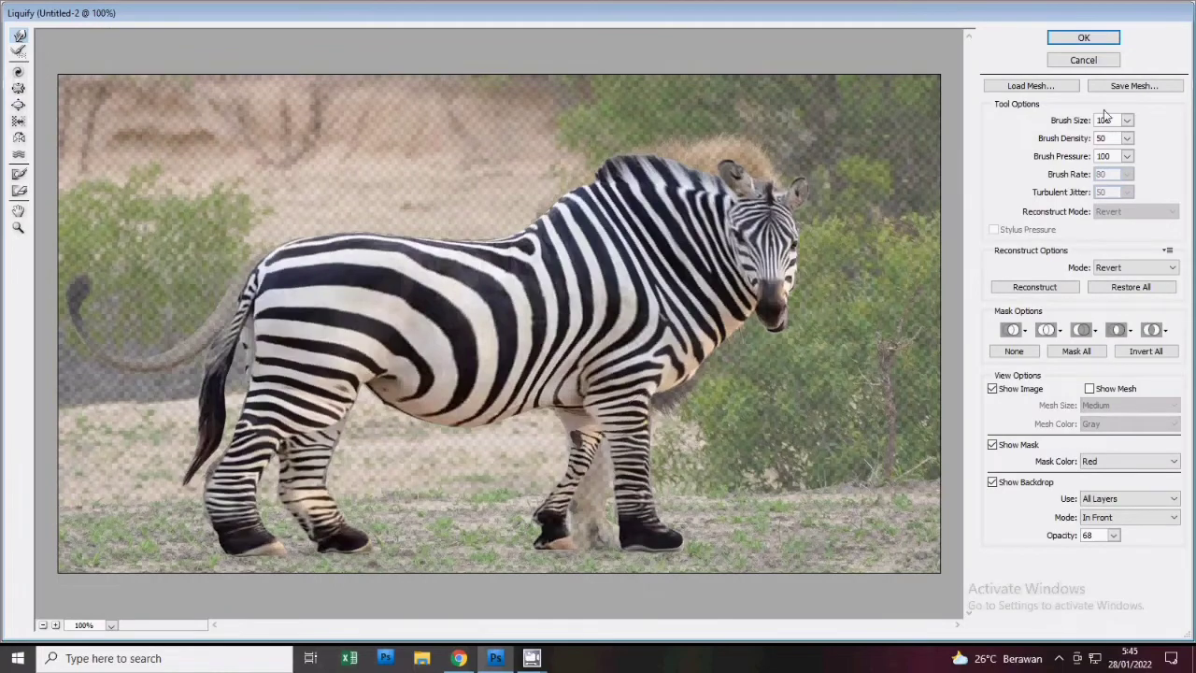
pyautogui.click(1083, 37)
# Flip between zebra and lion, then Liquify the hind leg and rump with a 256 brush
pyautogui.click(1024, 121)
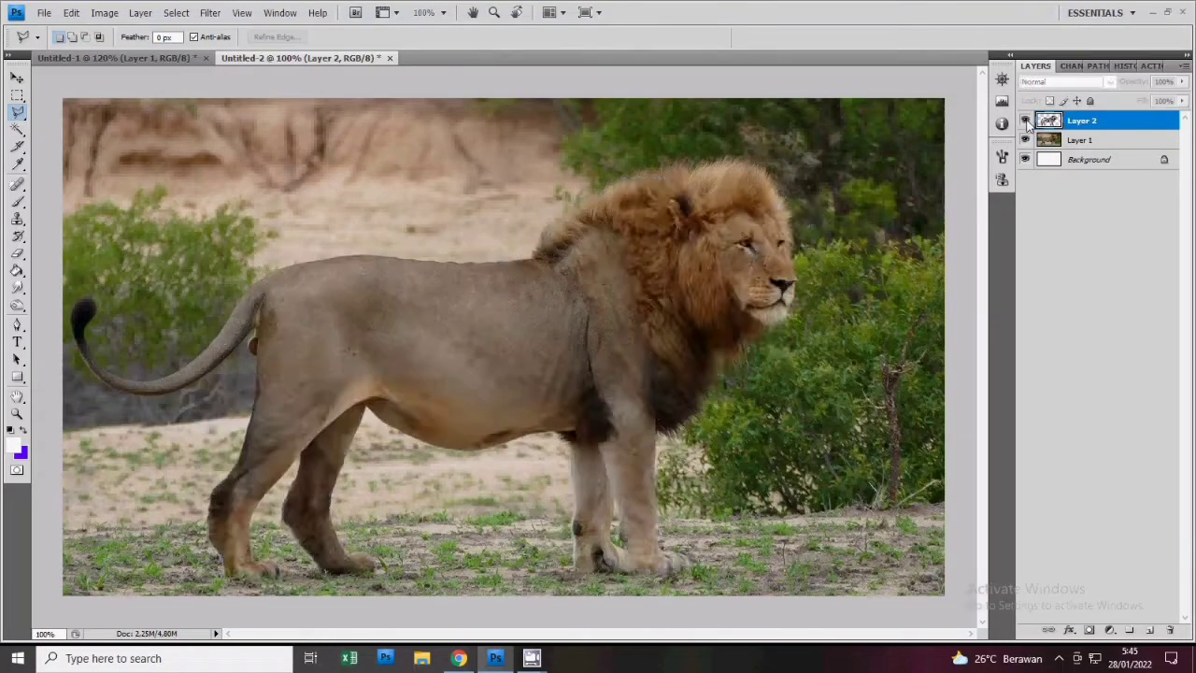
pyautogui.click(1025, 120)
pyautogui.click(1025, 120)
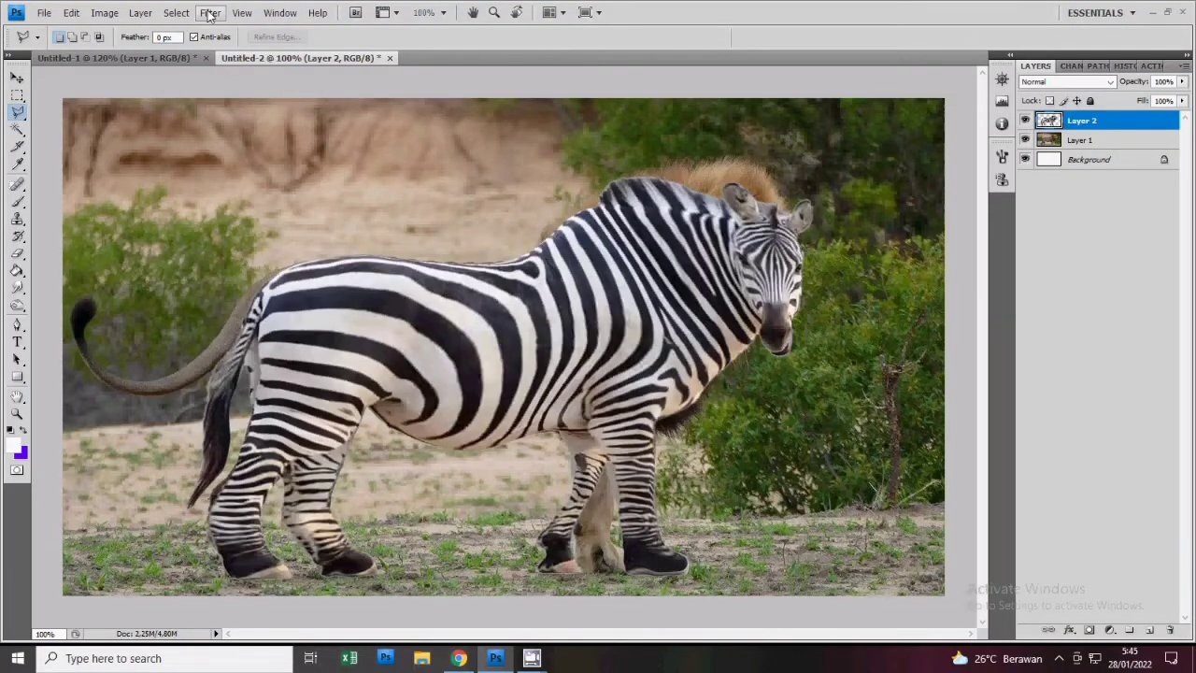
pyautogui.click(210, 12)
pyautogui.click(225, 86)
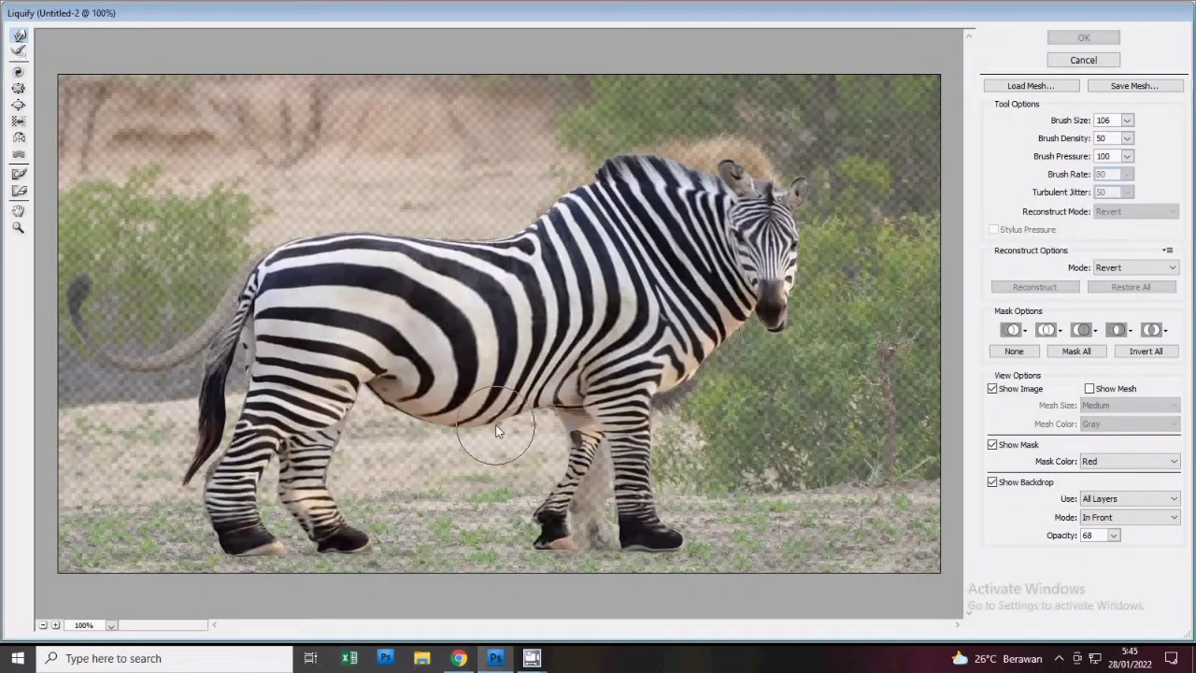
pyautogui.moveTo(1126, 120); pyautogui.dragTo(1066, 140)
pyautogui.moveTo(348, 421); pyautogui.dragTo(226, 280)
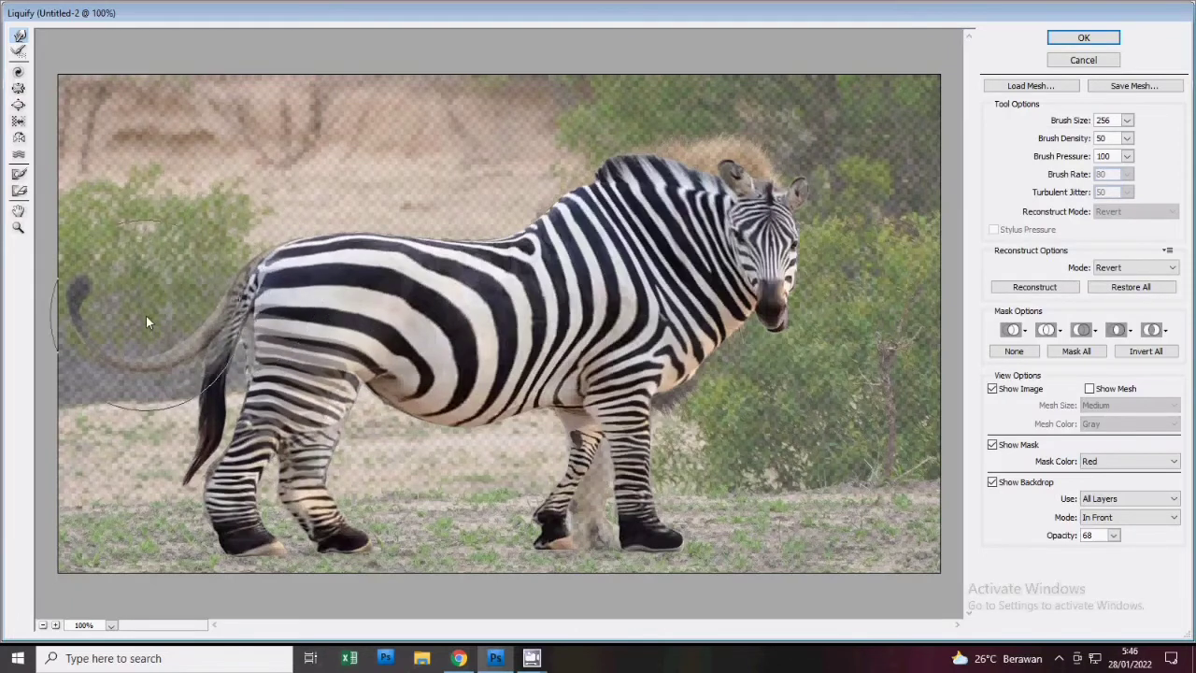
pyautogui.press('Return')
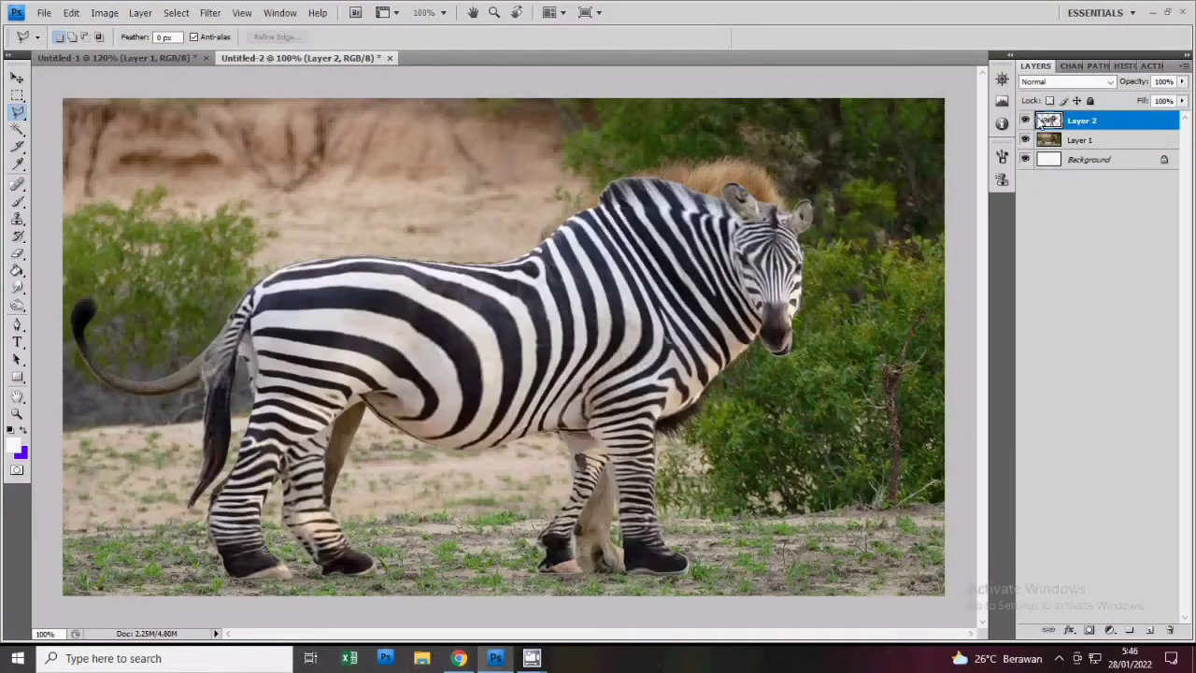
# Liquify the zebra's rear leg and belly, toggling Show Backdrop to check against the lion, and apply
pyautogui.click(210, 12)
pyautogui.click(229, 111)
pyautogui.moveTo(1124, 121); pyautogui.dragTo(269, 437)
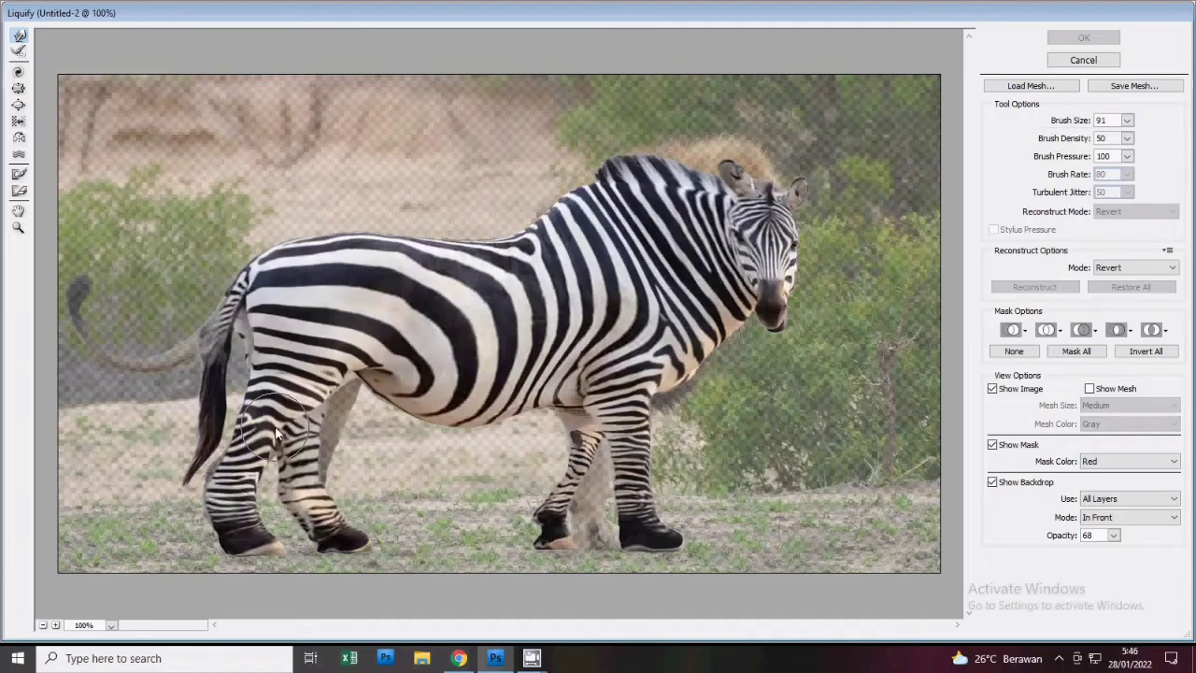
pyautogui.moveTo(299, 402); pyautogui.dragTo(280, 420)
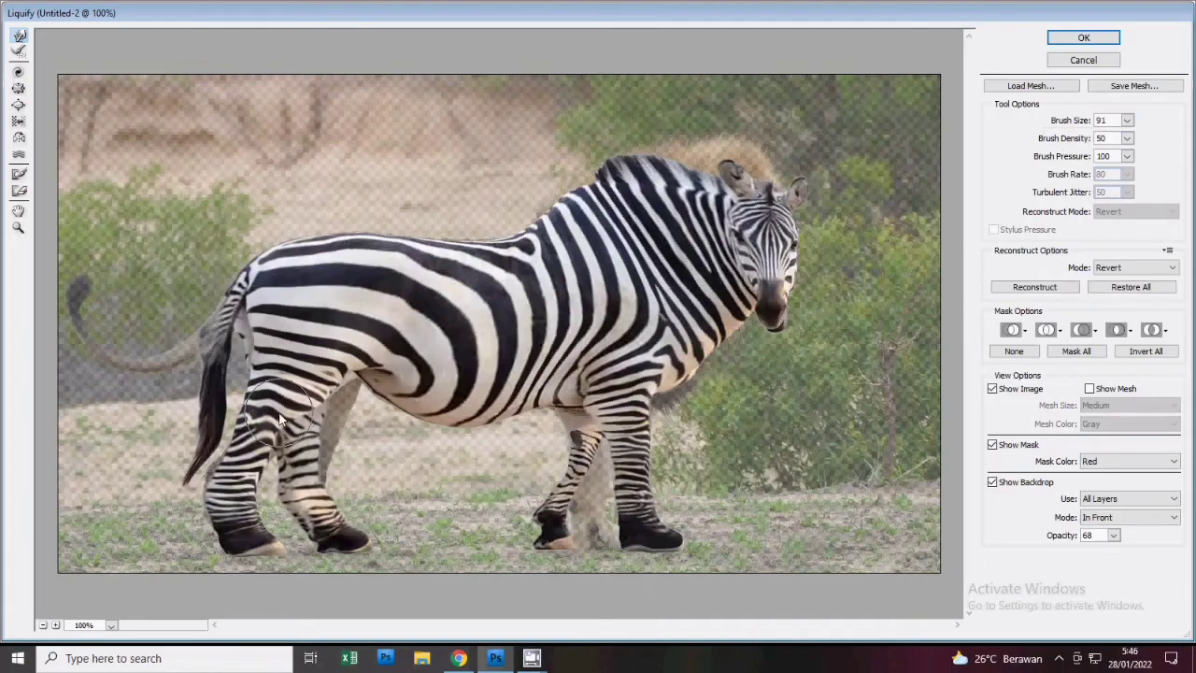
pyautogui.click(992, 482)
pyautogui.moveTo(326, 474); pyautogui.dragTo(345, 369)
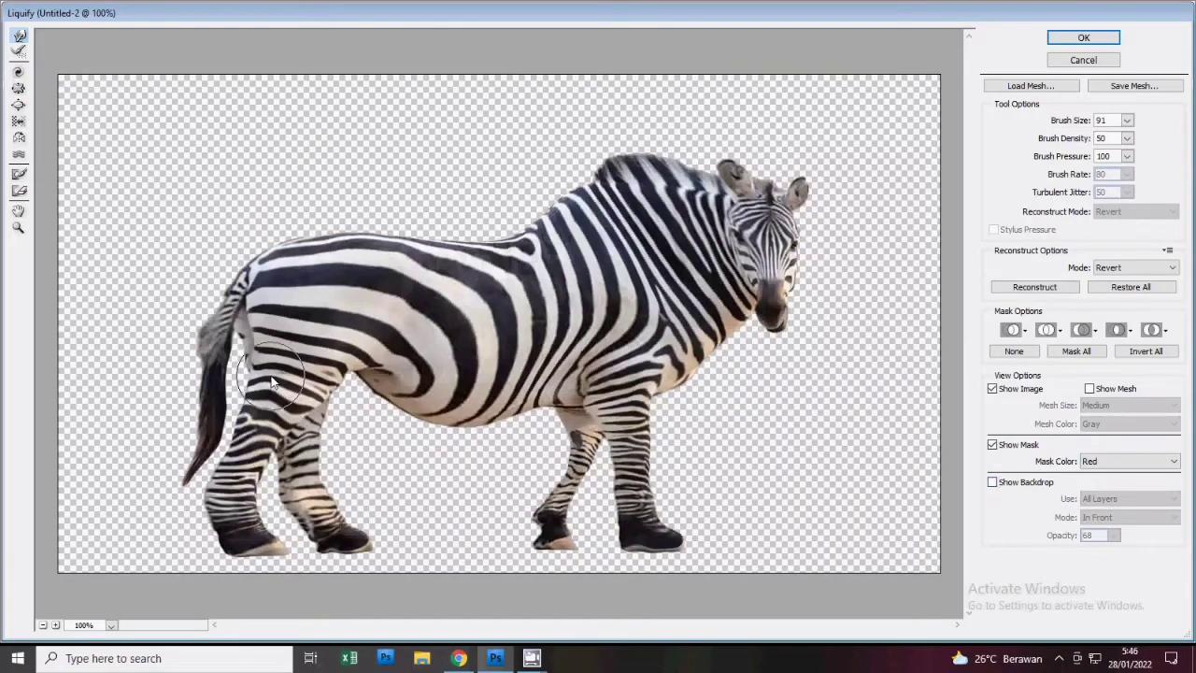
pyautogui.doubleClick(992, 482)
pyautogui.click(992, 482)
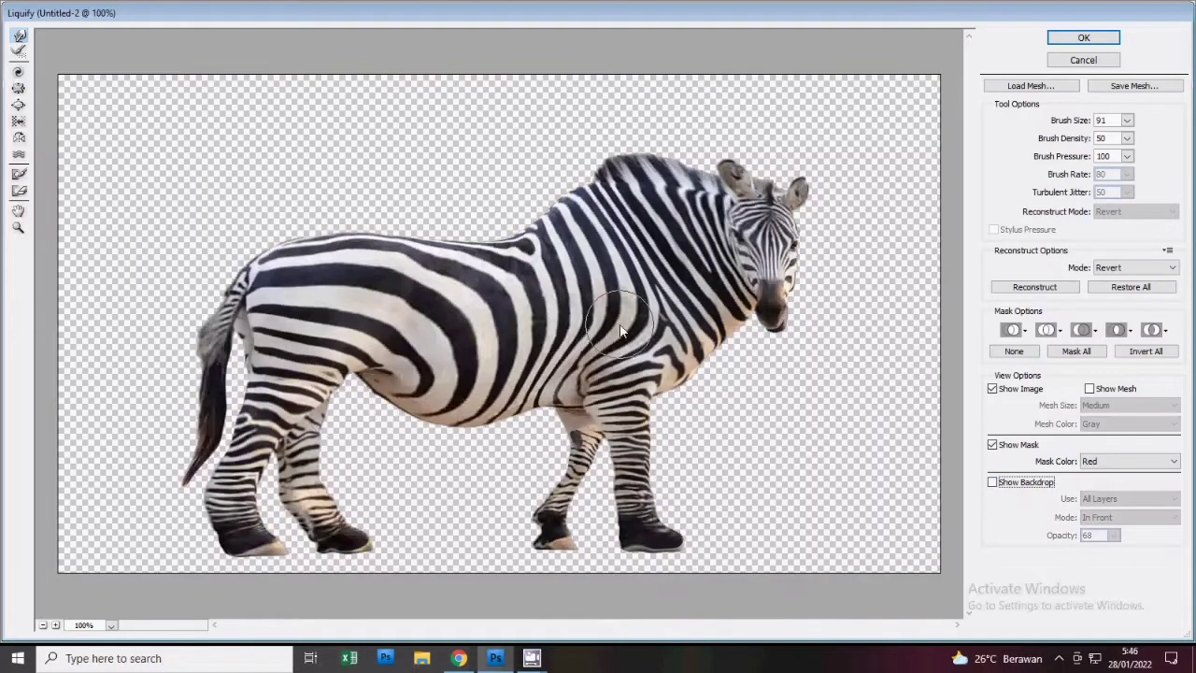
pyautogui.click(1082, 38)
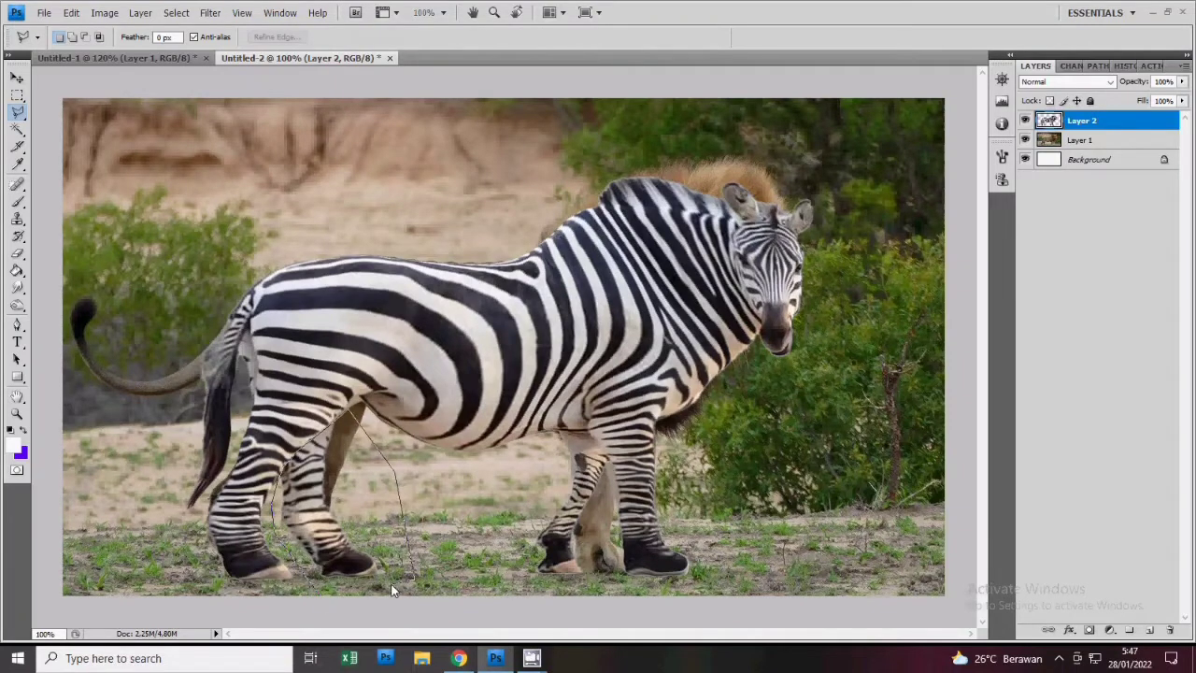
# Copy the lassoed zebra hind leg onto a new Layer 3 and hide Layer 2
pyautogui.moveTo(330, 425); pyautogui.dragTo(357, 561)
pyautogui.rightClick(357, 561)
pyautogui.click(439, 432)
pyautogui.click(1025, 140)
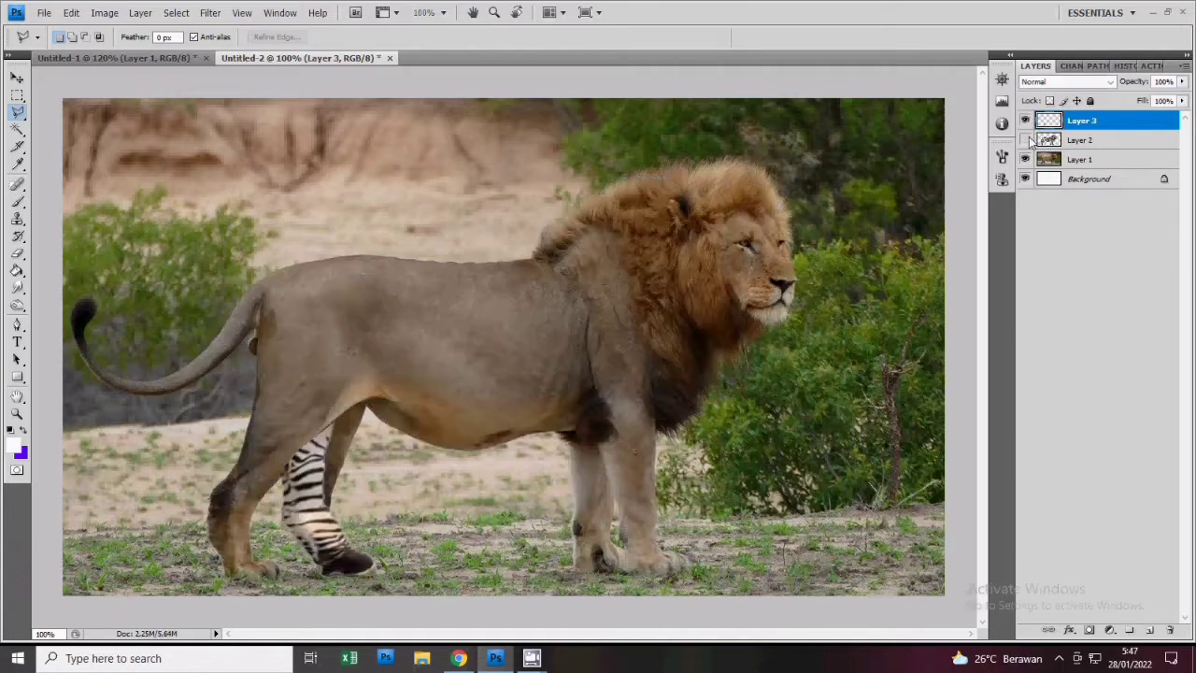
# Move, rotate and stretch the zebra leg to sit over the lion's hind leg
pyautogui.press('v')
pyautogui.moveTo(336, 440); pyautogui.dragTo(346, 421)
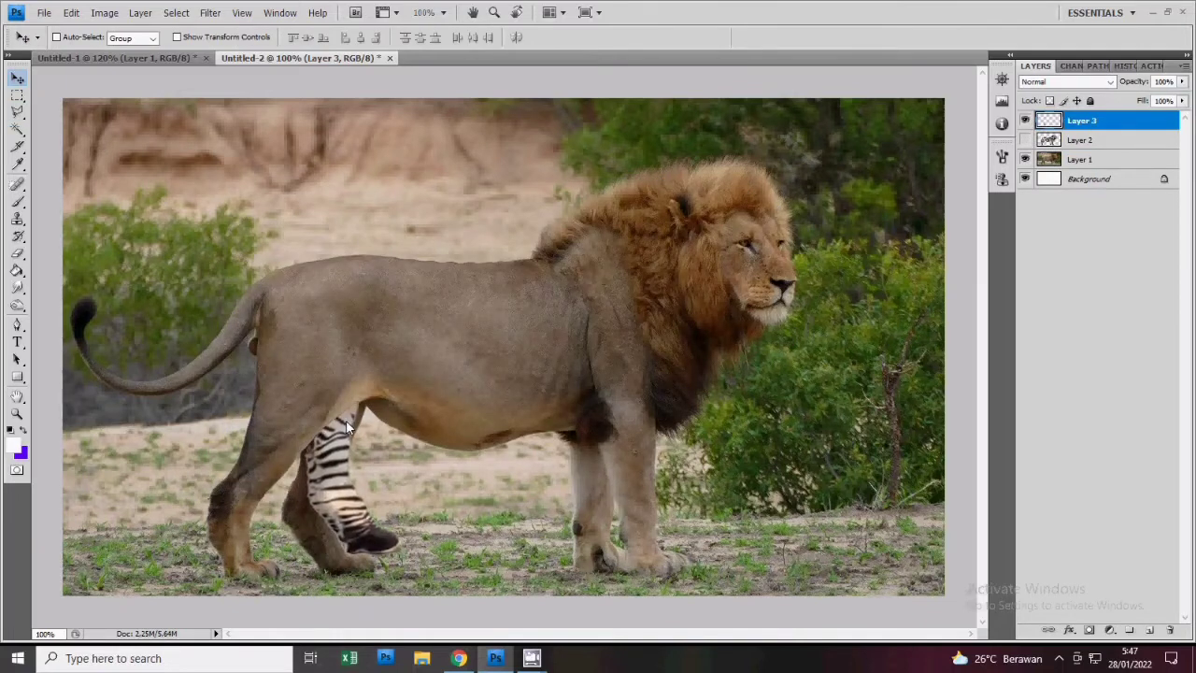
pyautogui.hotkey('ctrl', 't')
pyautogui.press('Return')
pyautogui.moveTo(512, 414)
pyautogui.mouseDown()
pyautogui.moveTo(384, 483)
pyautogui.moveTo(392, 475)
pyautogui.mouseUp()
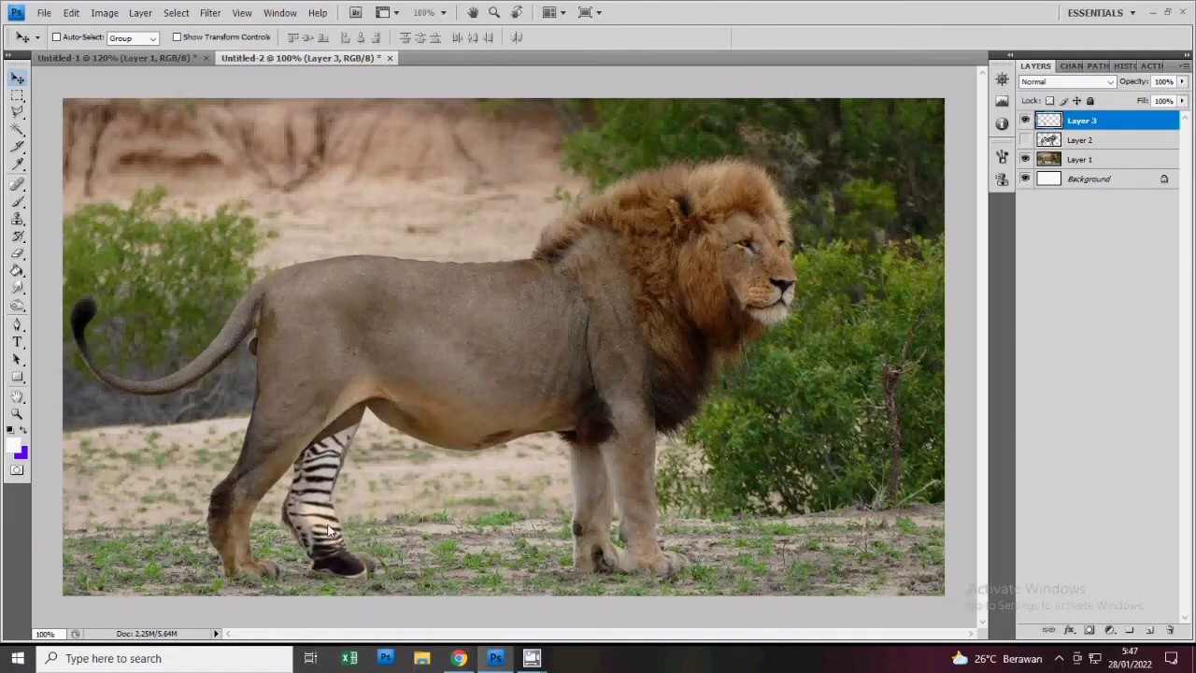
pyautogui.hotkey('ctrl', 't')
pyautogui.moveTo(331, 585)
pyautogui.mouseDown()
pyautogui.moveTo(341, 607)
pyautogui.moveTo(338, 584)
pyautogui.mouseUp()
# Commit the leg's resize, then Liquify it with Show Backdrop and a 151 brush to match the lion's leg
pyautogui.press('Return')
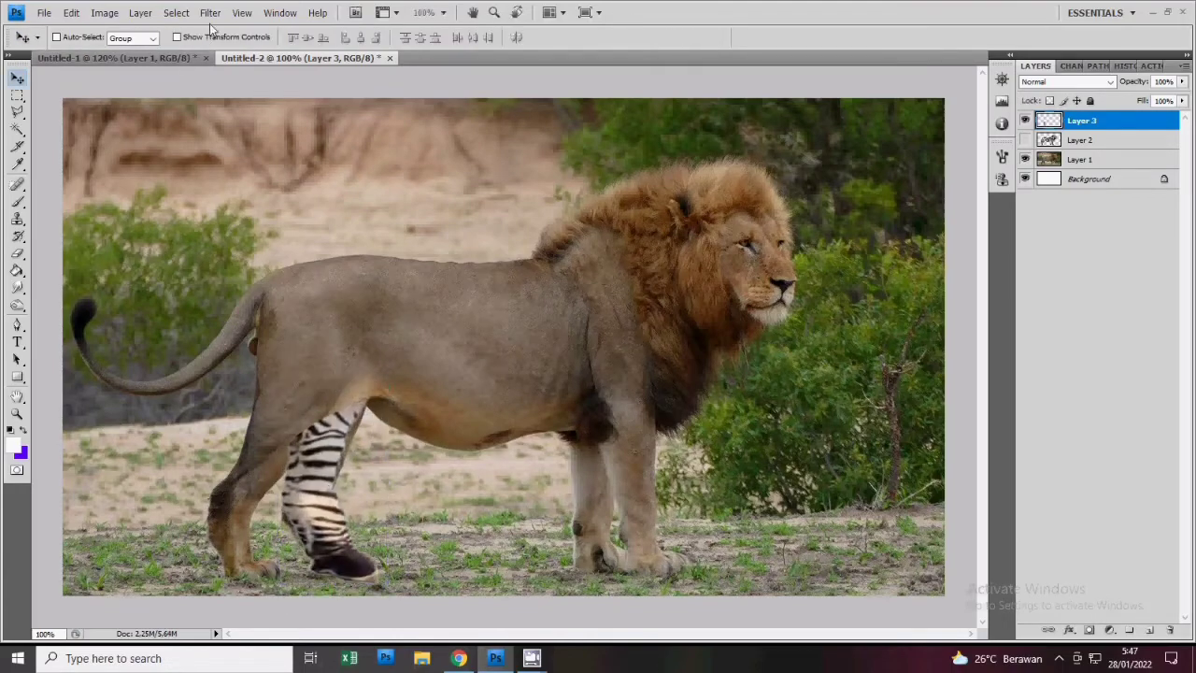
pyautogui.click(209, 12)
pyautogui.click(225, 86)
pyautogui.click(992, 481)
pyautogui.click(1127, 120)
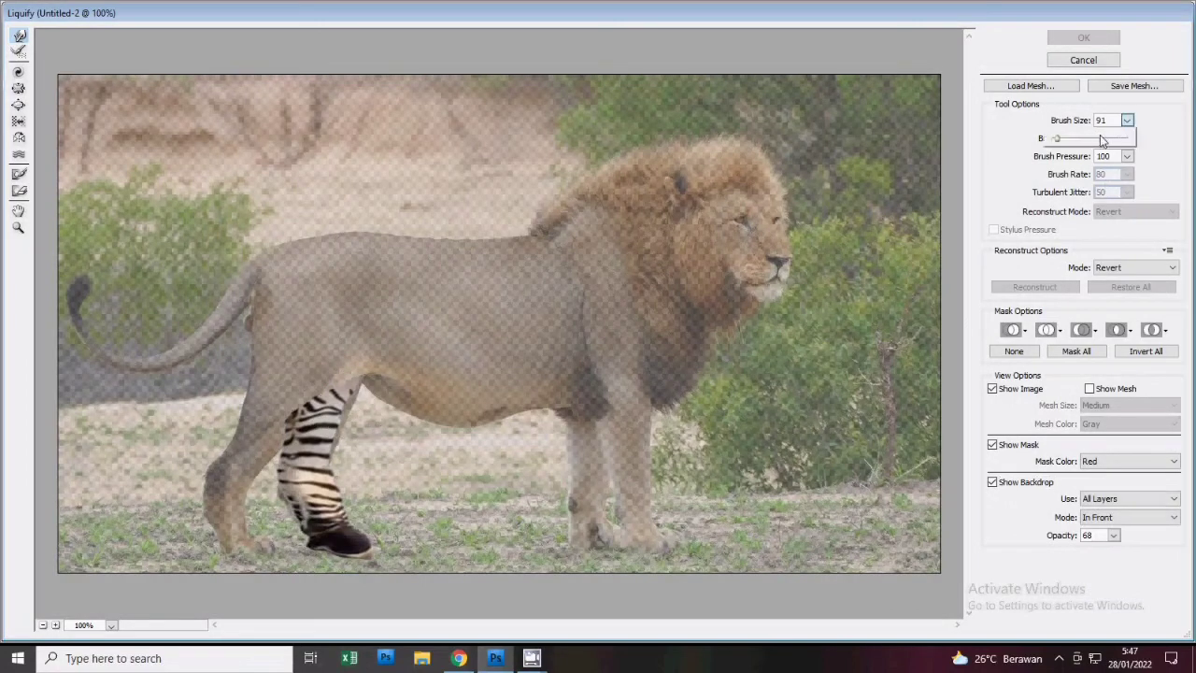
pyautogui.moveTo(1104, 139); pyautogui.dragTo(1059, 139)
pyautogui.moveTo(354, 416); pyautogui.dragTo(276, 507)
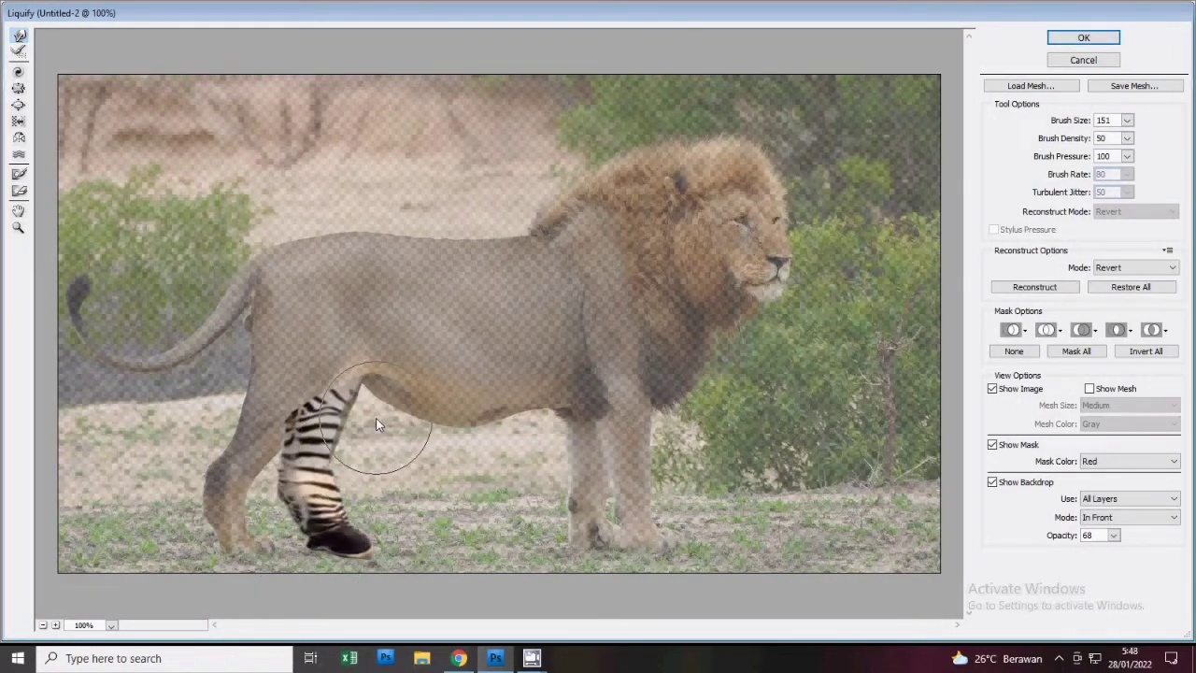
pyautogui.click(1083, 38)
# Move the leg layer below the zebra layer, select the zebra and apply a Liquify pass
pyautogui.moveTo(1080, 121); pyautogui.dragTo(1080, 142)
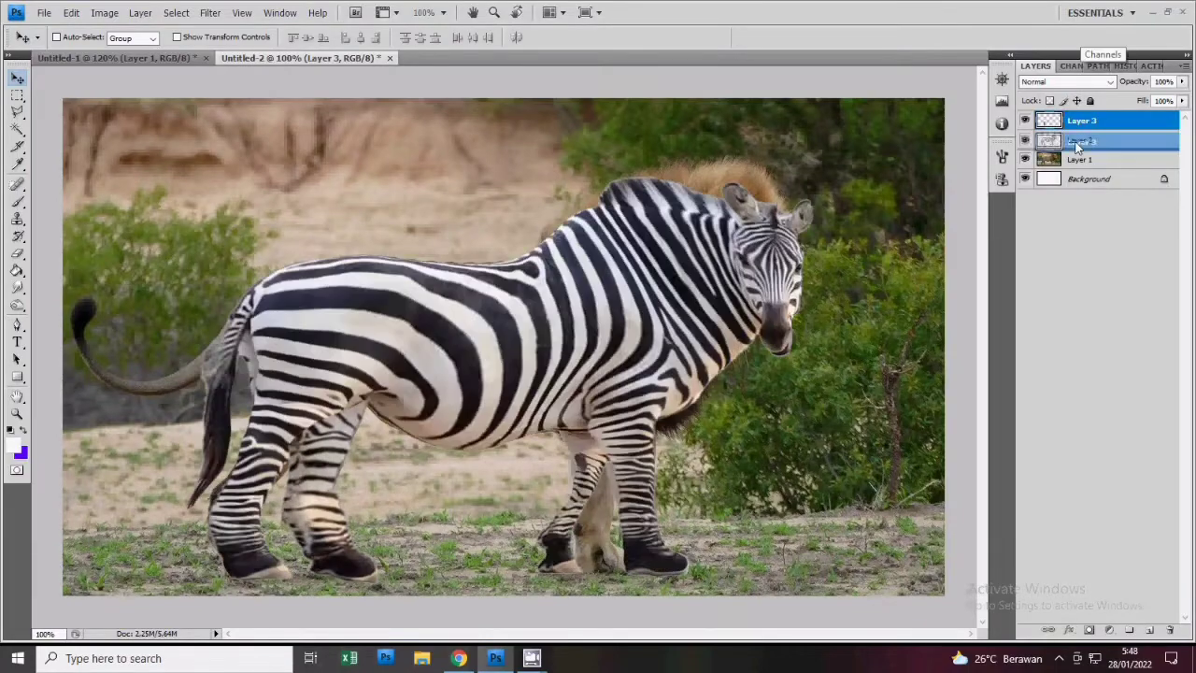
pyautogui.click(1080, 121)
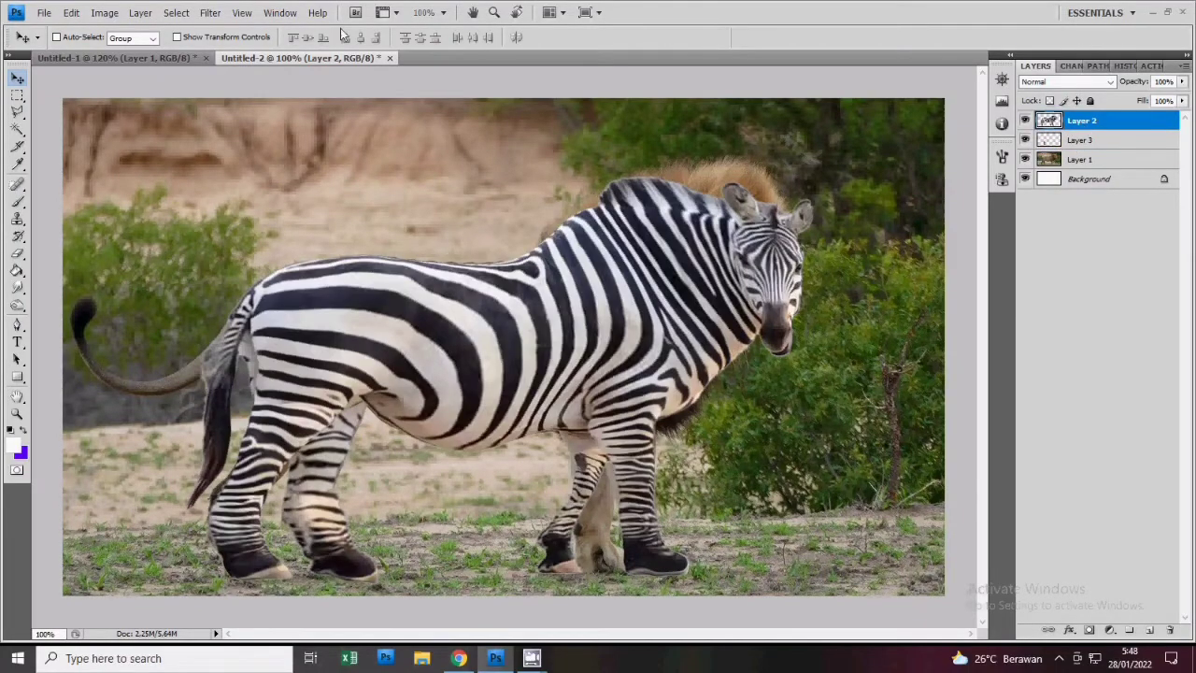
pyautogui.click(210, 12)
pyautogui.click(245, 85)
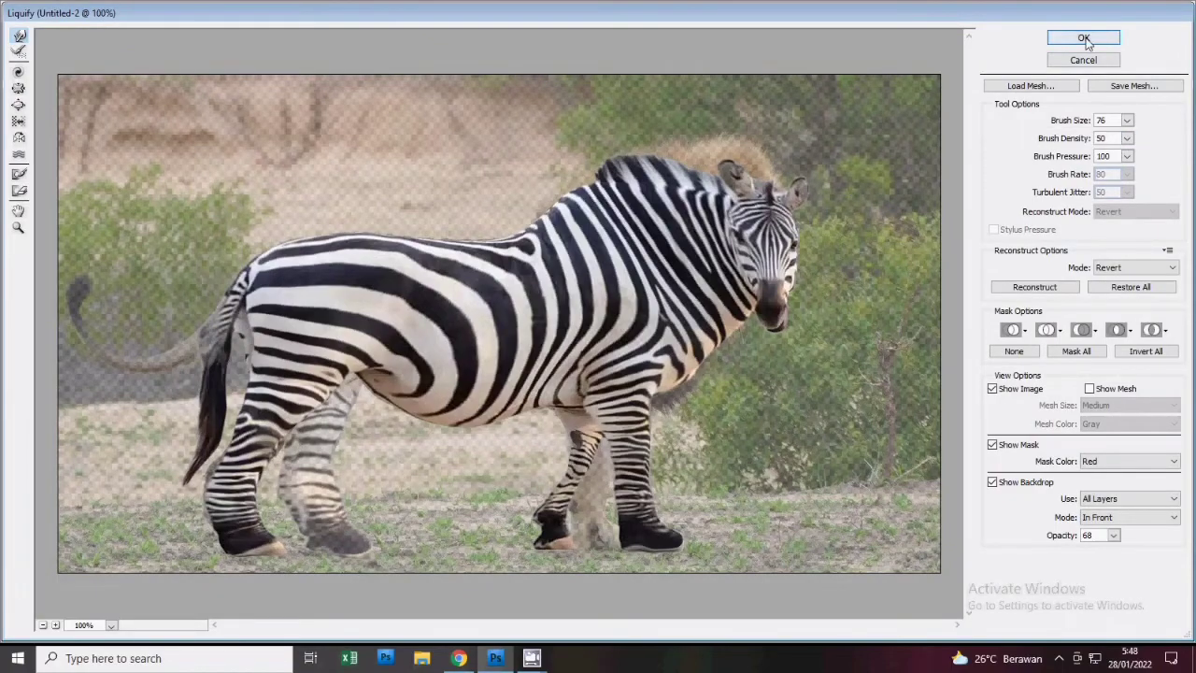
pyautogui.click(1083, 38)
# Liquify the zebra with brush size 166, then merge it down into the leg layer
pyautogui.click(210, 12)
pyautogui.click(245, 85)
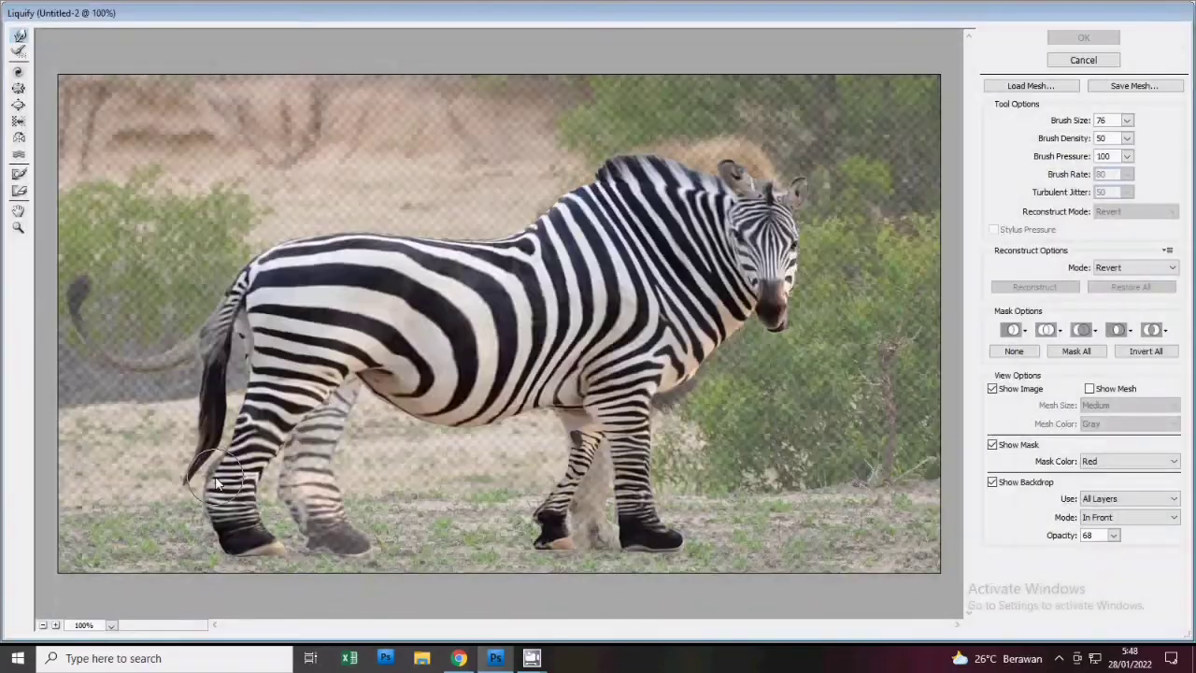
pyautogui.click(1127, 119)
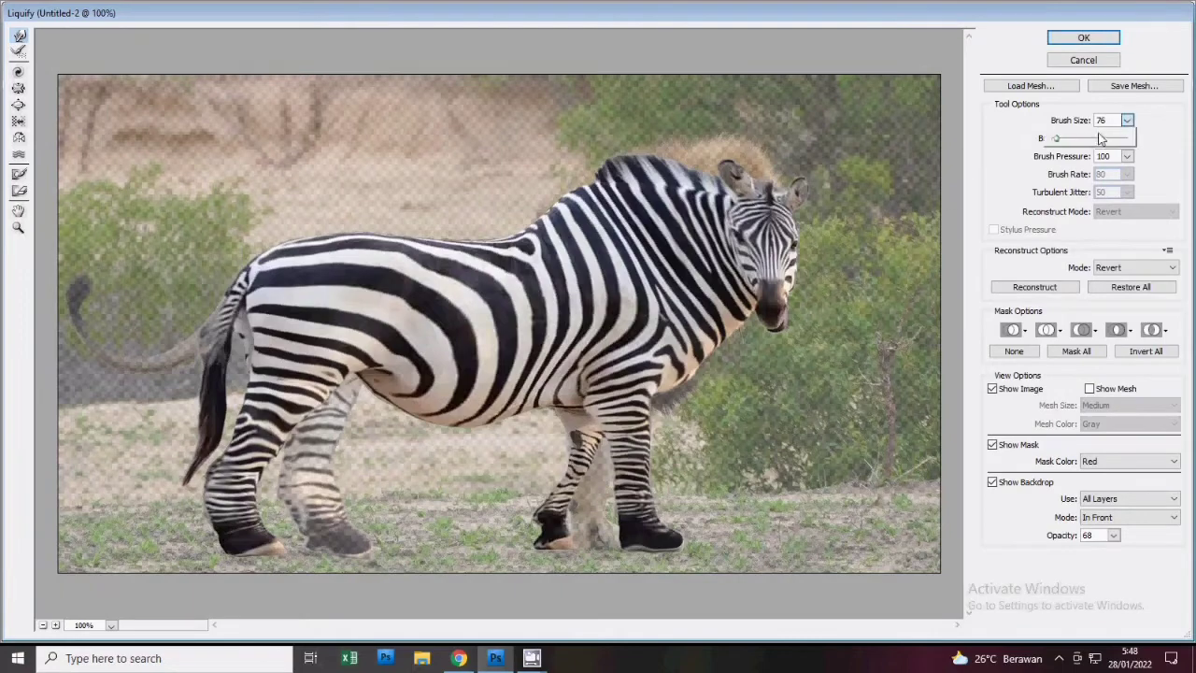
pyautogui.moveTo(1057, 138); pyautogui.dragTo(1062, 138)
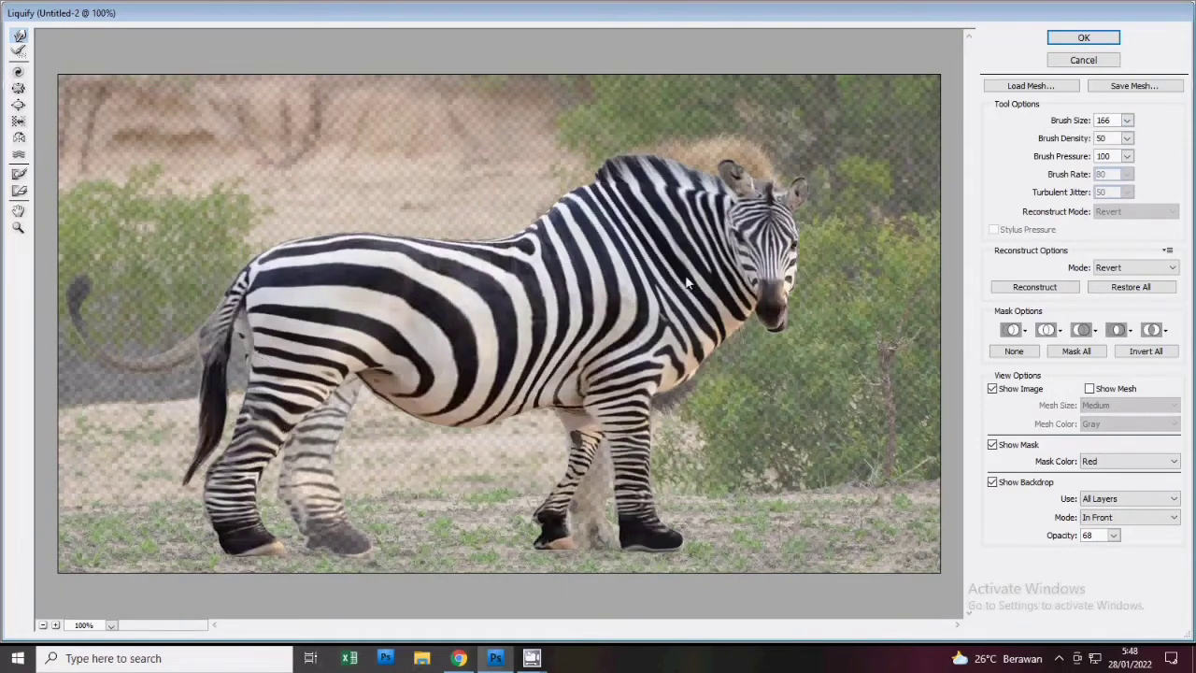
pyautogui.click(1088, 41)
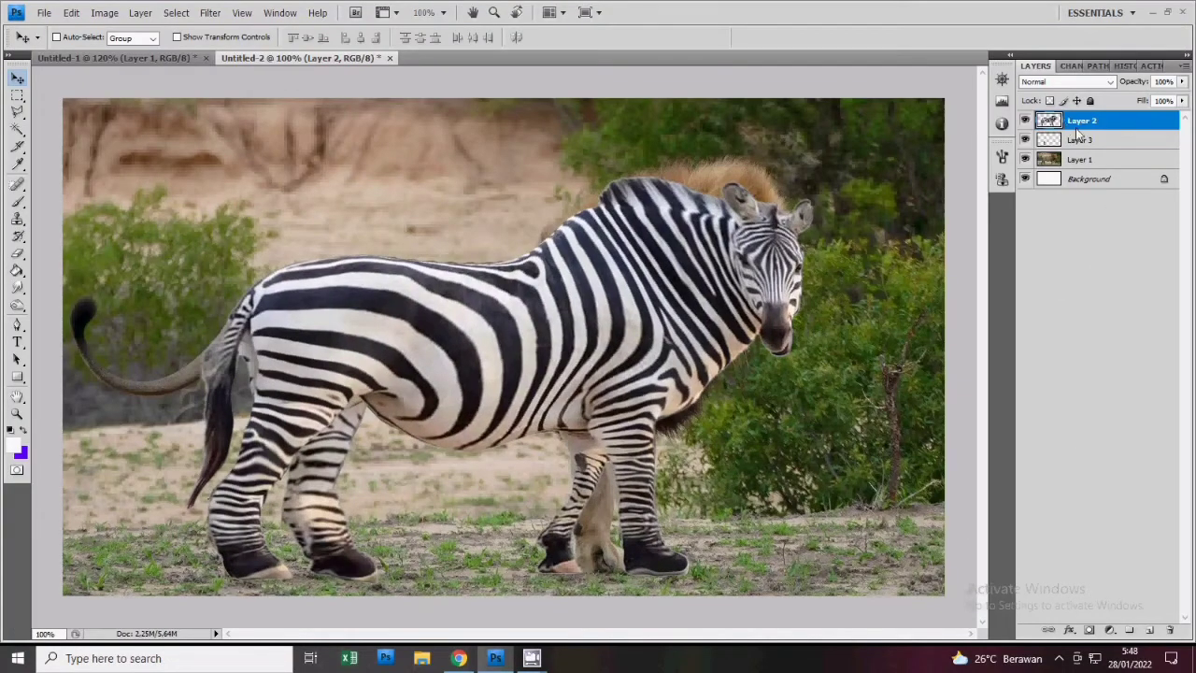
pyautogui.hotkey('ctrl', 'e')
# Pick the Lasso and apply two further Liquify passes to the merged zebra layer
pyautogui.click(18, 112)
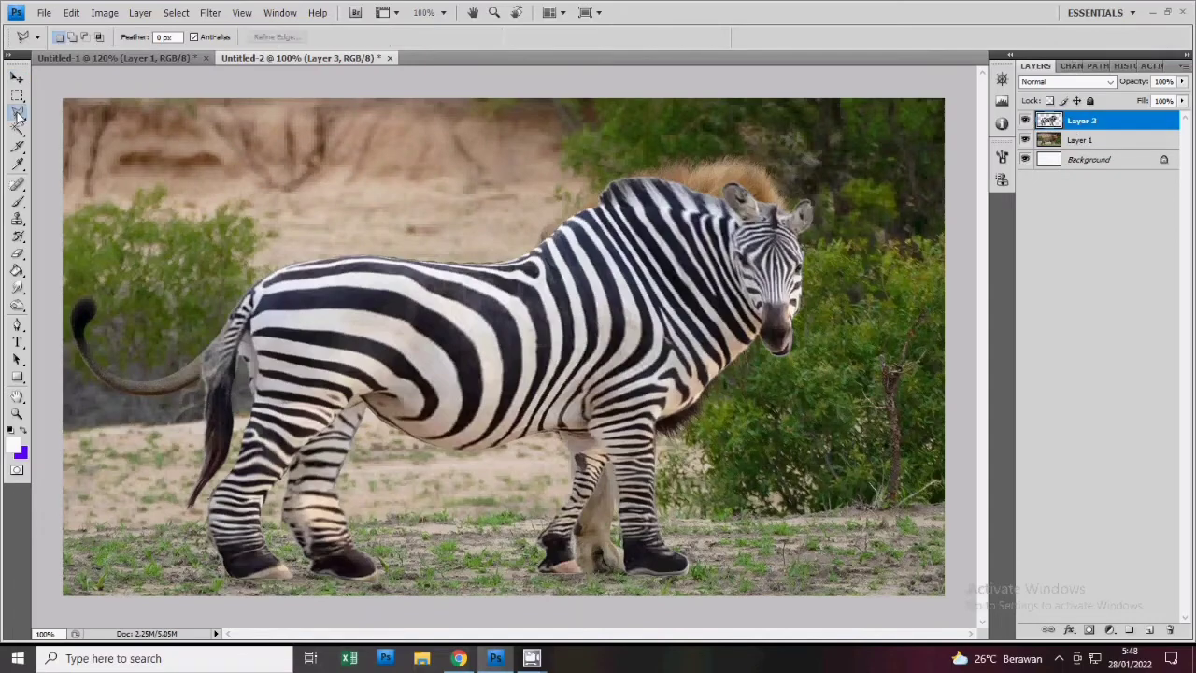
pyautogui.click(210, 12)
pyautogui.click(233, 84)
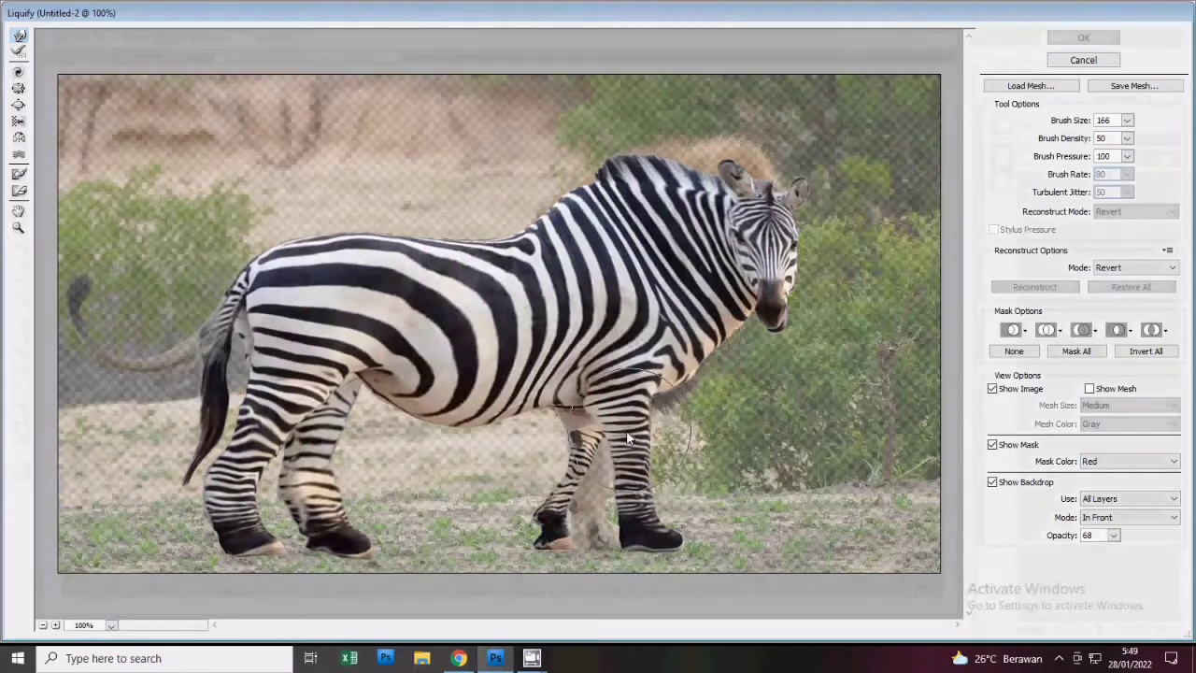
pyautogui.click(1083, 37)
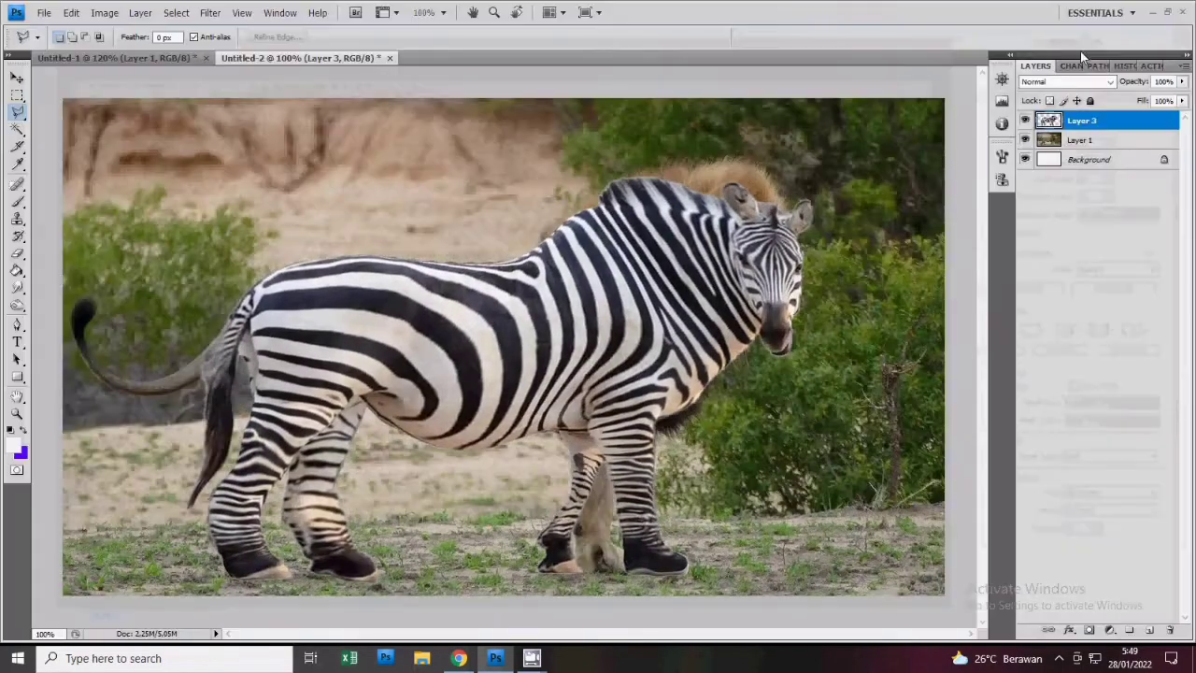
pyautogui.click(210, 13)
pyautogui.click(226, 86)
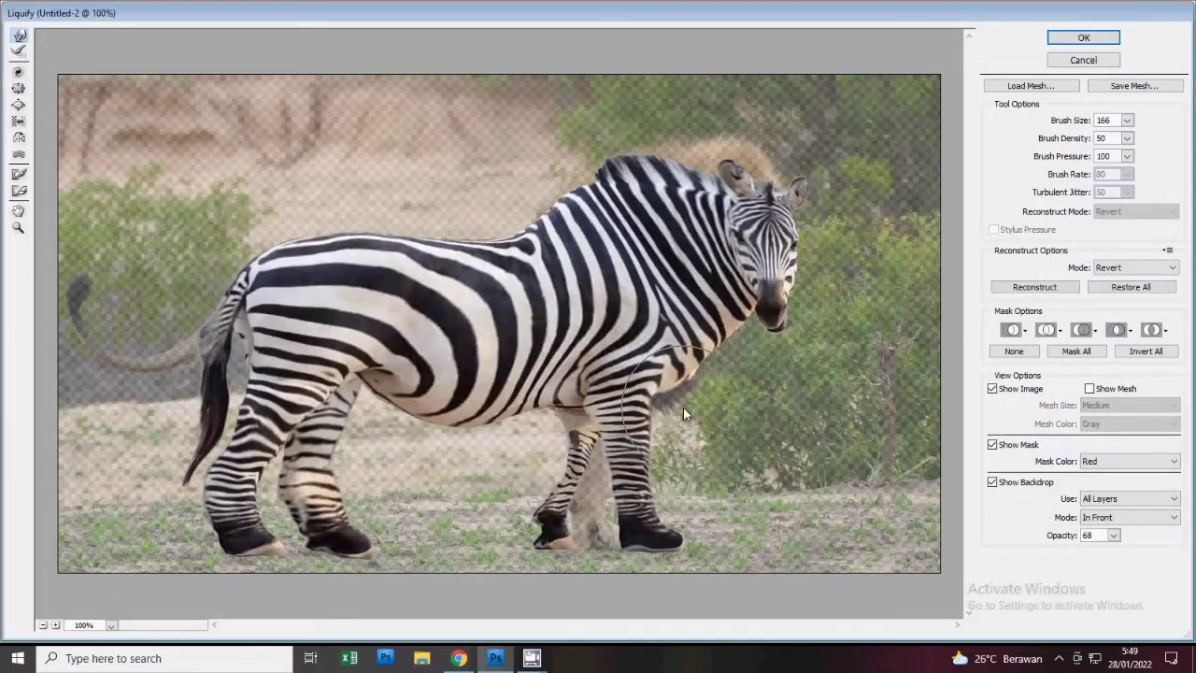
pyautogui.click(1082, 37)
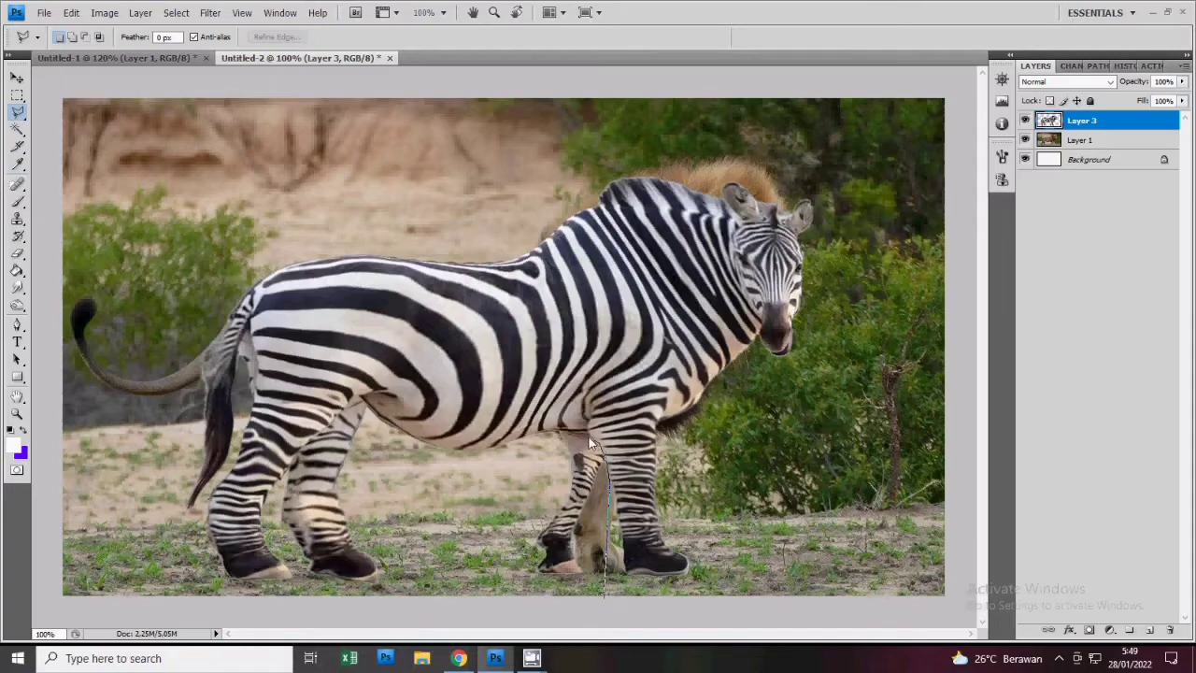
# Cut the lassoed zebra front leg onto its own layer and hide the merged zebra layer
pyautogui.moveTo(590, 443); pyautogui.dragTo(551, 594)
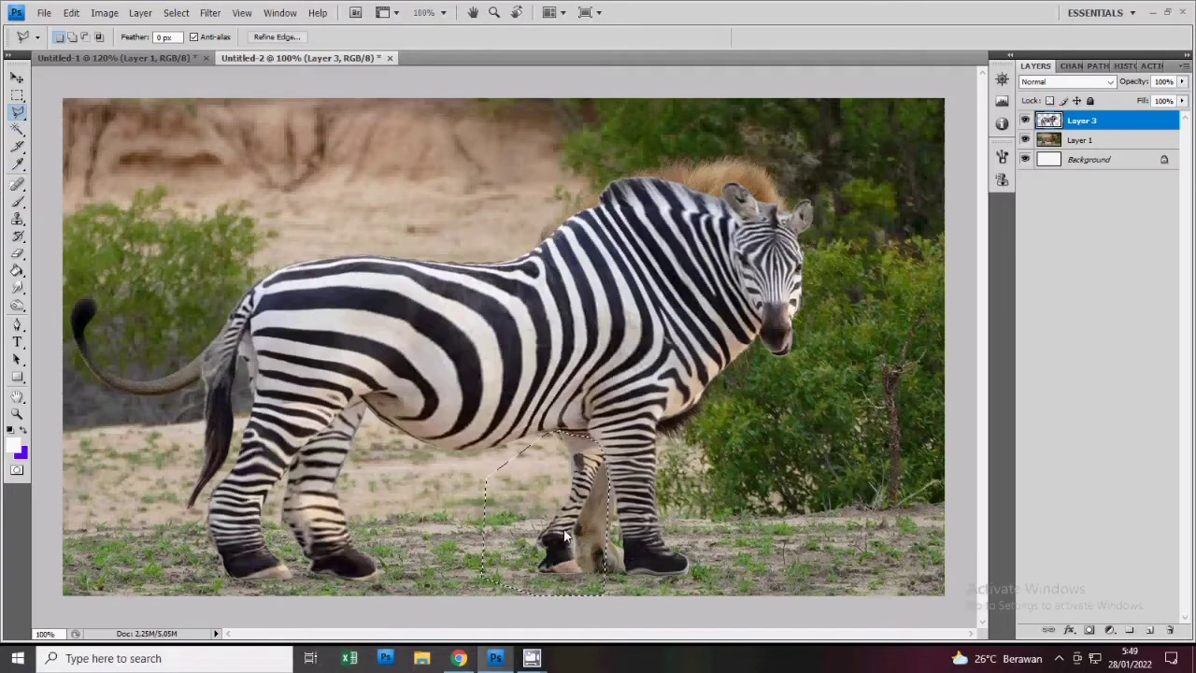
pyautogui.rightClick(564, 535)
pyautogui.click(662, 388)
pyautogui.click(1024, 121)
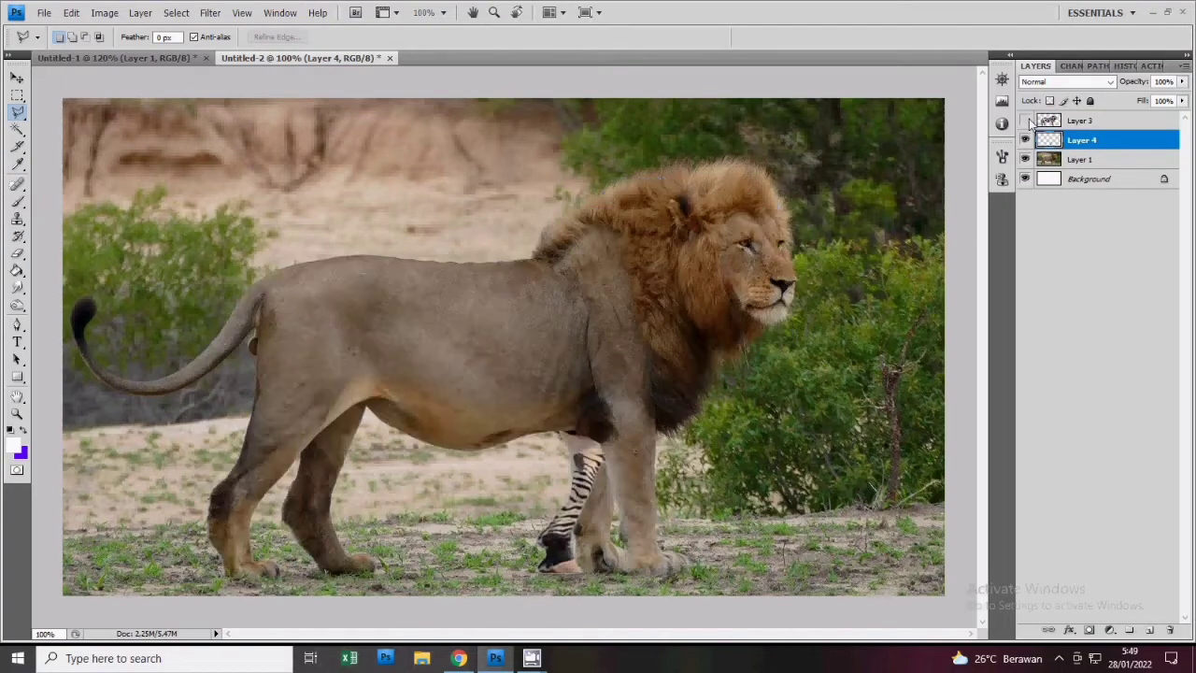
# Narrow the front leg with Liquify, then transform it upright and wider over the lion's leg
pyautogui.click(209, 12)
pyautogui.click(235, 83)
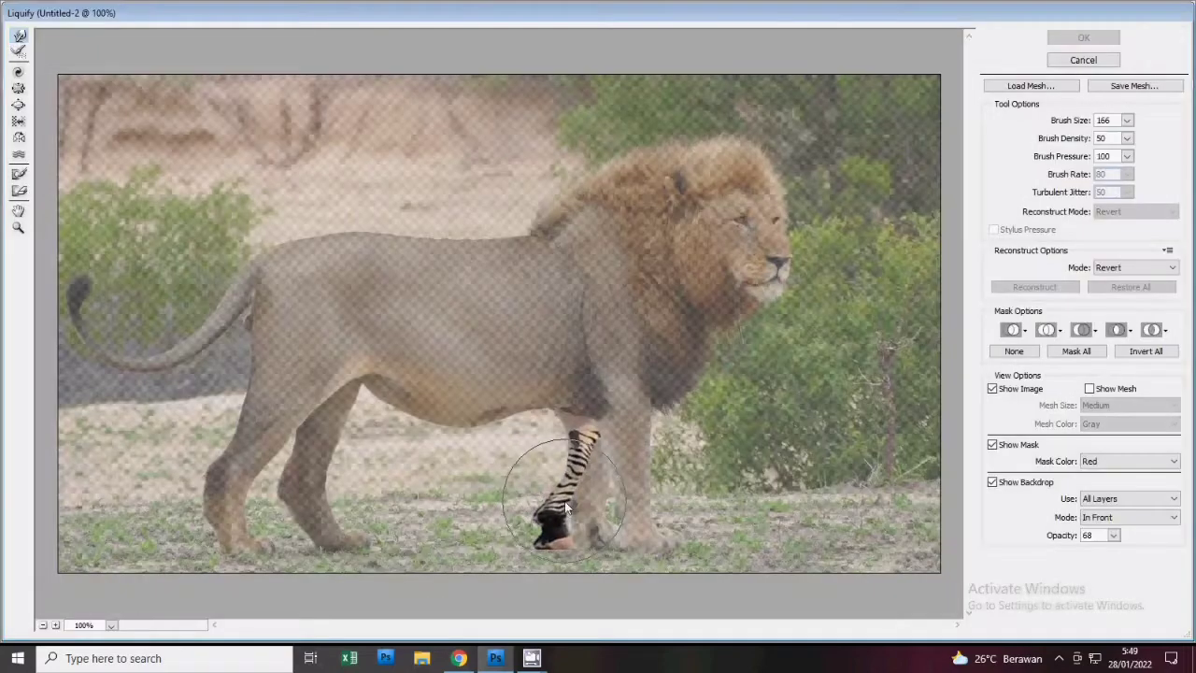
pyautogui.moveTo(612, 473)
pyautogui.mouseDown()
pyautogui.moveTo(613, 507)
pyautogui.moveTo(618, 467)
pyautogui.moveTo(595, 539)
pyautogui.mouseUp()
pyautogui.press('Return')
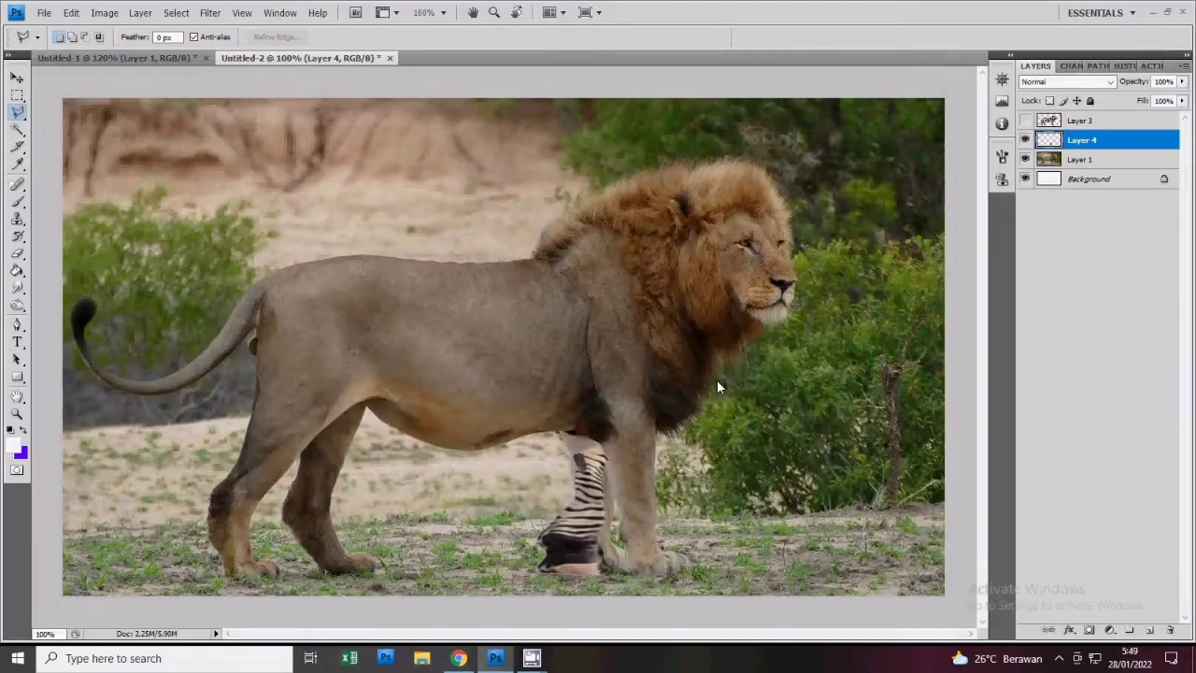
pyautogui.hotkey('ctrl', 't')
pyautogui.moveTo(619, 505); pyautogui.dragTo(630, 508)
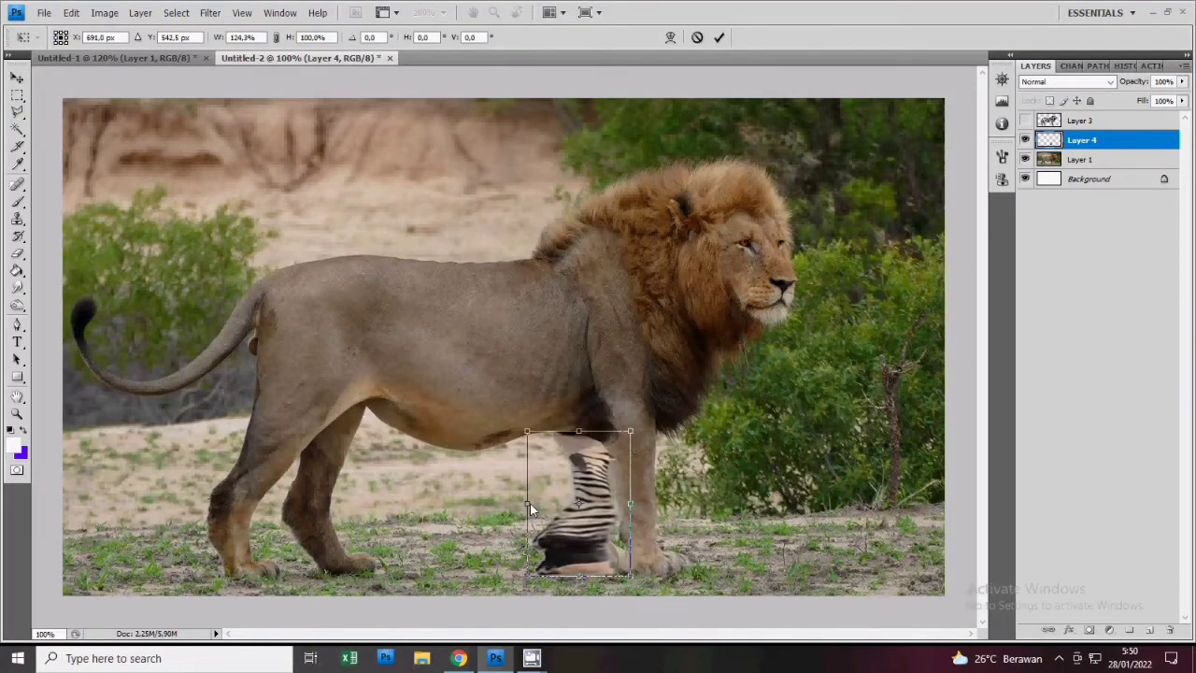
pyautogui.moveTo(532, 509); pyautogui.dragTo(526, 505)
pyautogui.press('Return')
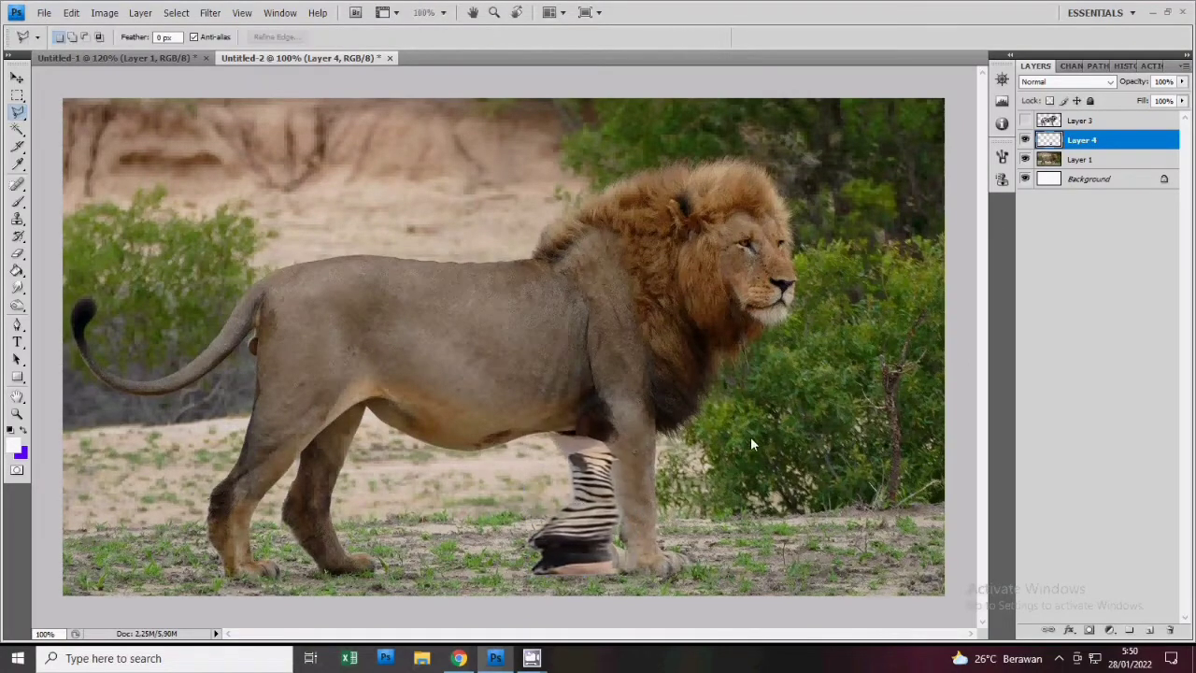
# Reshape the front leg's edge with a size-61 Liquify brush and compare it against the lion
pyautogui.click(209, 12)
pyautogui.click(229, 86)
pyautogui.write('61')
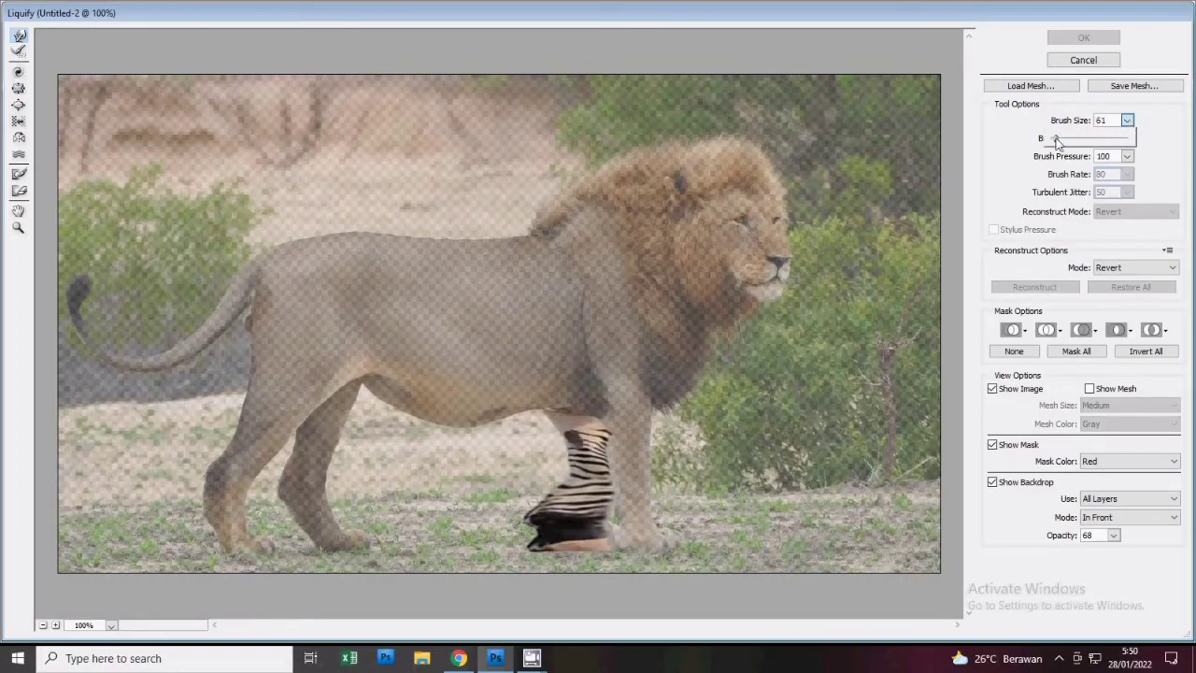
pyautogui.moveTo(619, 536); pyautogui.dragTo(507, 516)
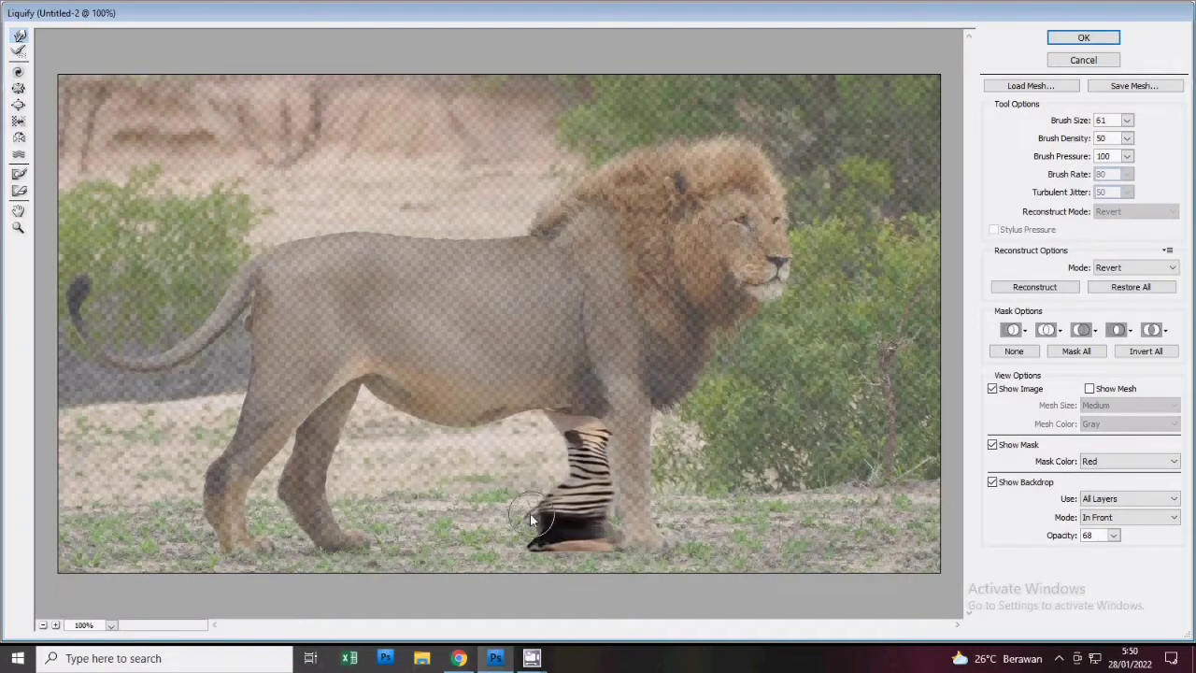
pyautogui.click(1083, 37)
pyautogui.click(1025, 139)
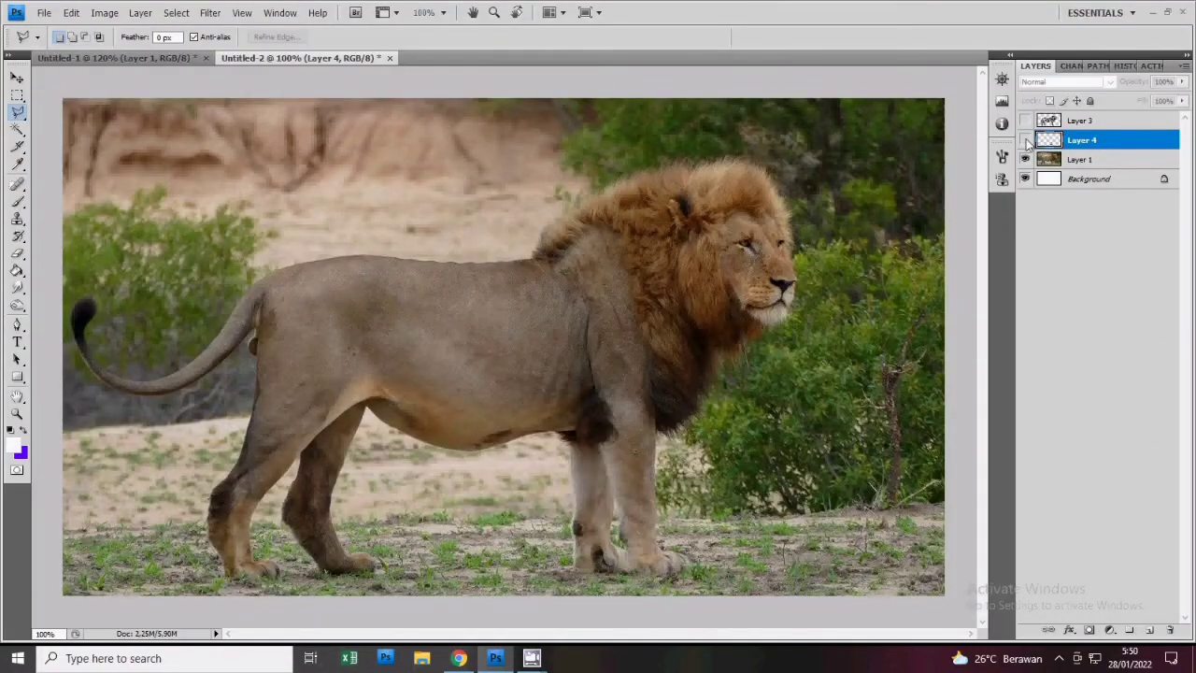
pyautogui.click(1025, 139)
# Push the front leg's left edge into shape with Liquify, toggling the leg to compare
pyautogui.click(210, 12)
pyautogui.click(233, 86)
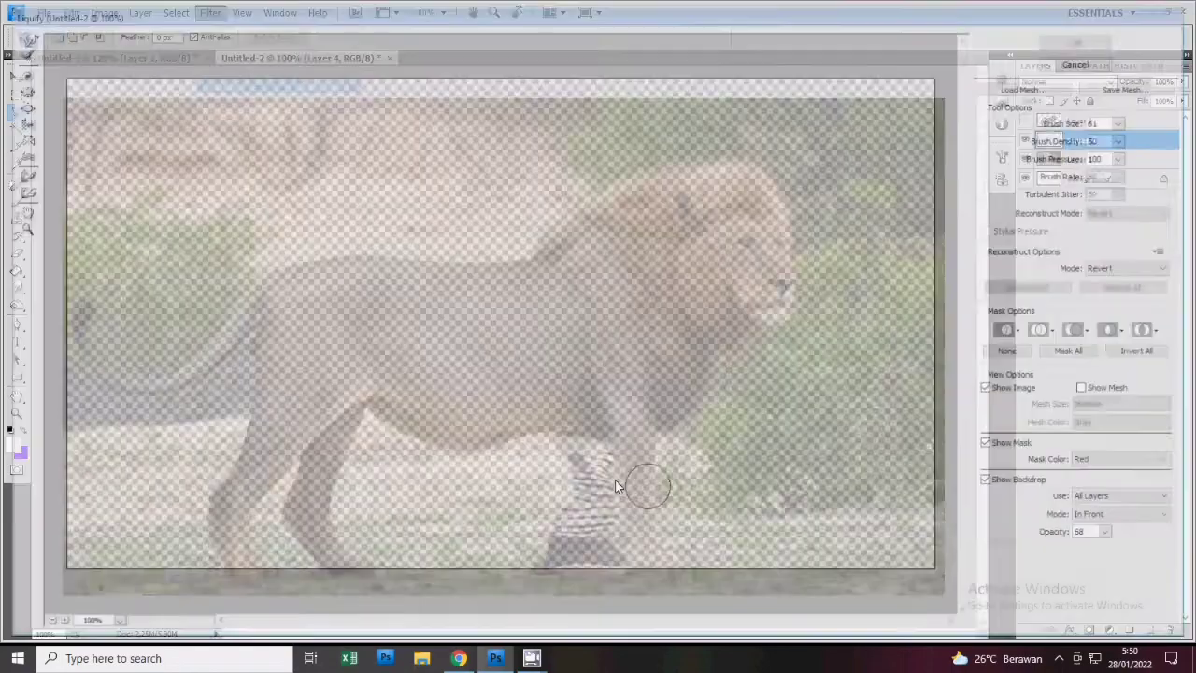
pyautogui.moveTo(565, 459); pyautogui.dragTo(564, 512)
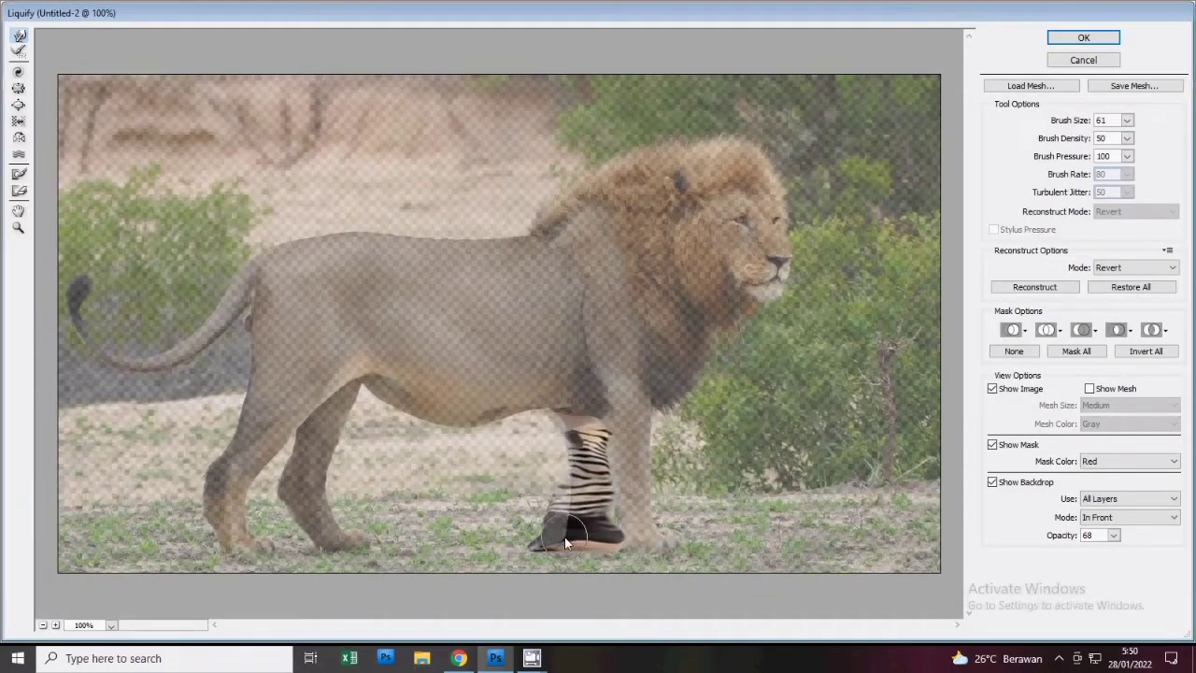
pyautogui.click(1083, 37)
pyautogui.click(1025, 139)
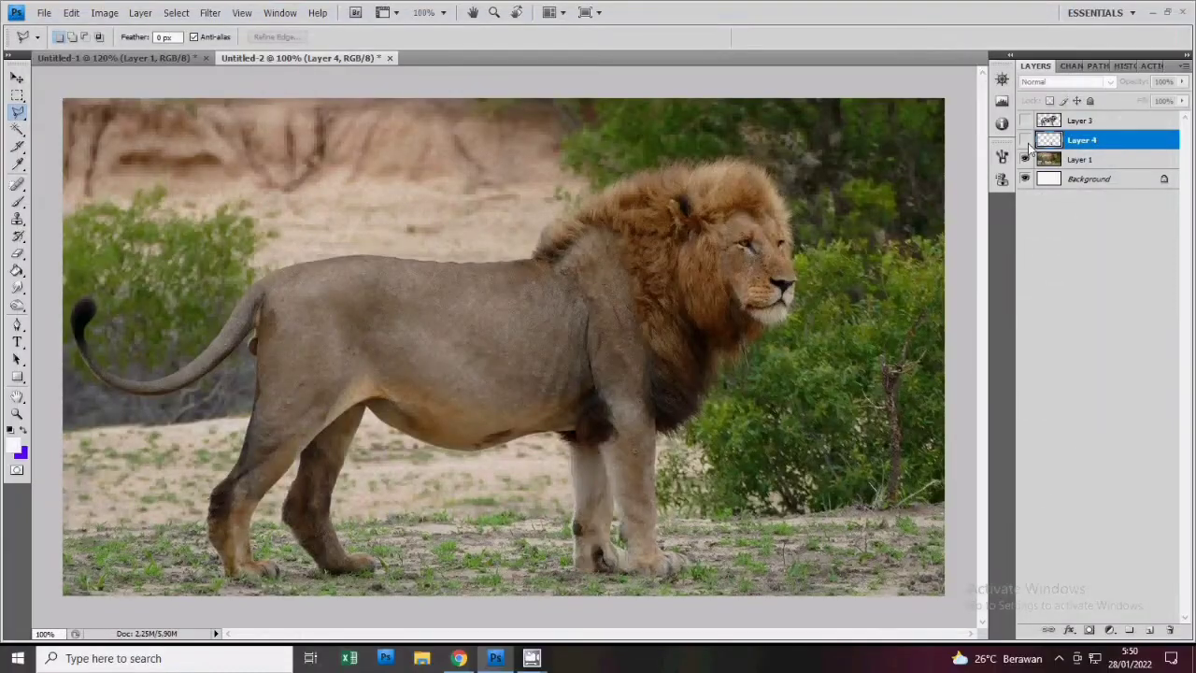
pyautogui.doubleClick(1025, 139)
pyautogui.click(1025, 139)
# Apply a final leg warp, then select Layer 3 and merge the zebra body into Layer 4
pyautogui.click(209, 12)
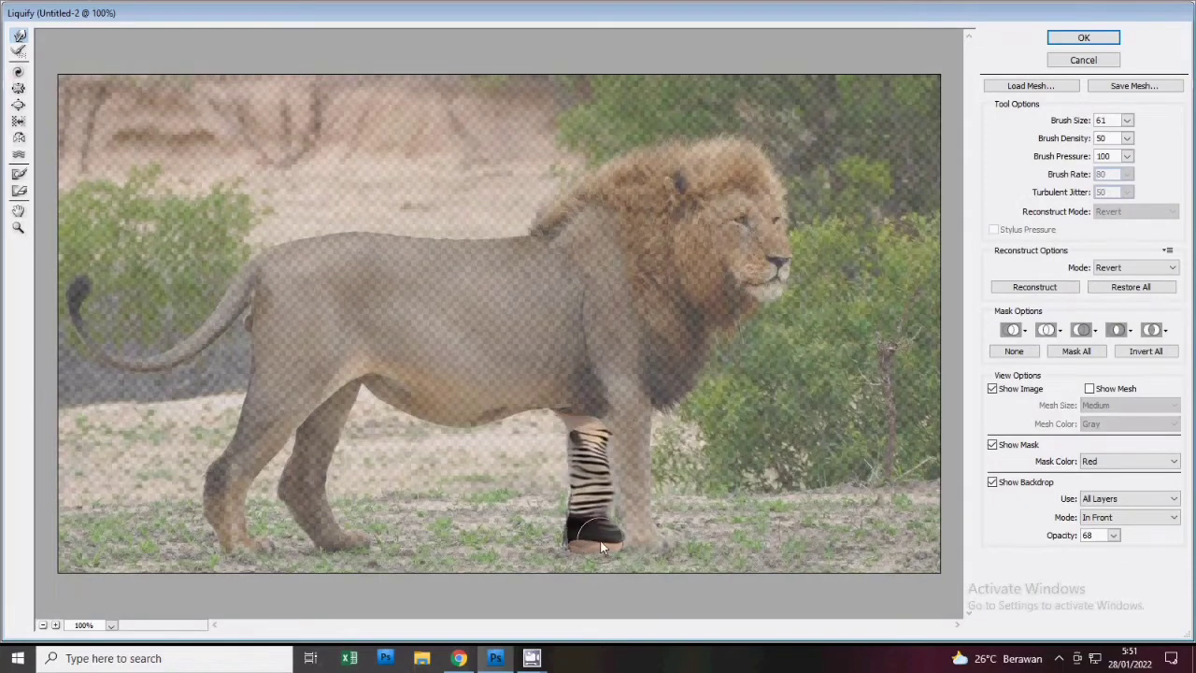
pyautogui.click(1084, 37)
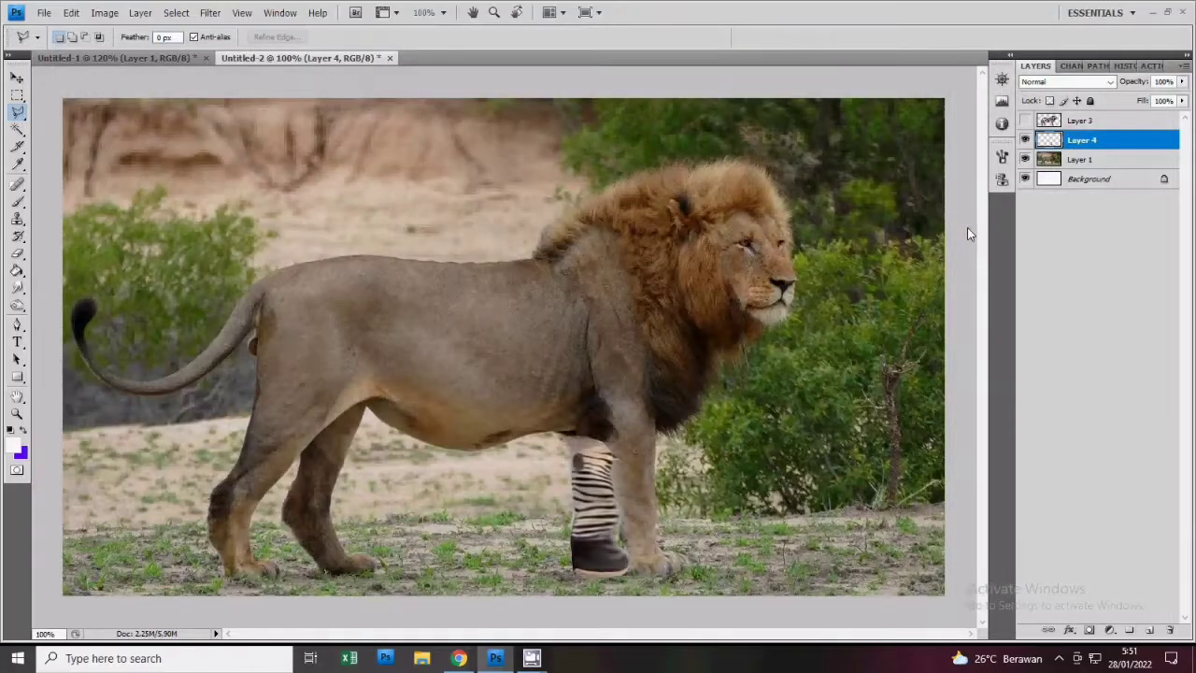
pyautogui.click(1025, 139)
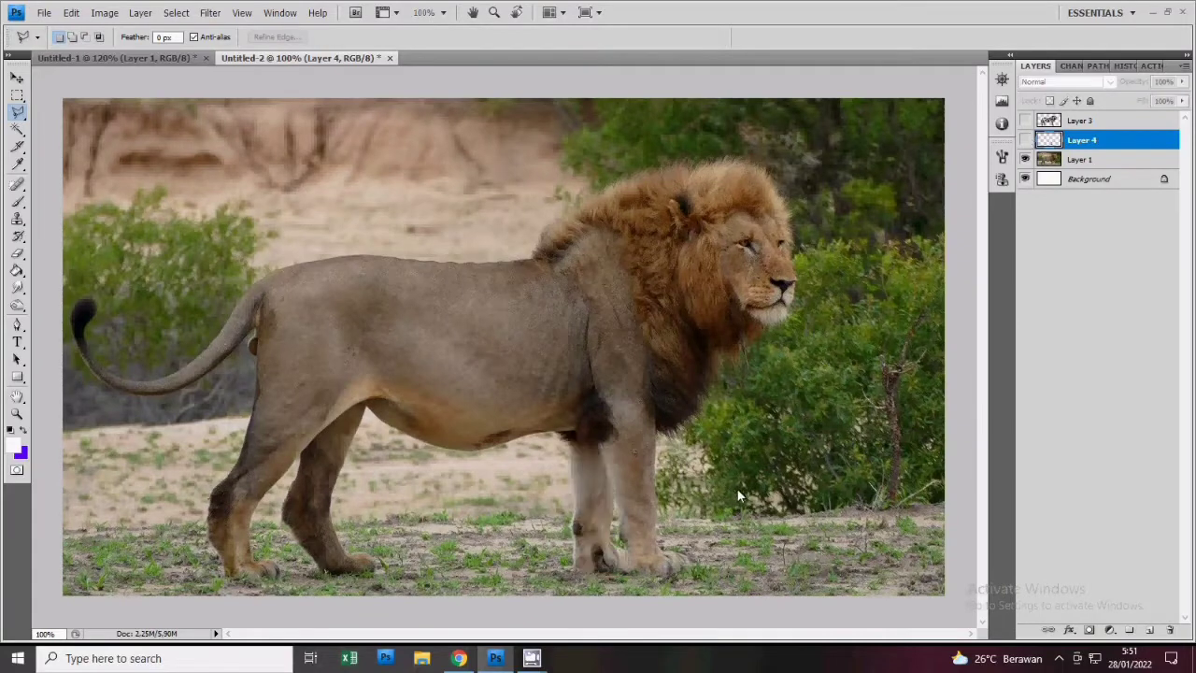
pyautogui.click(1025, 139)
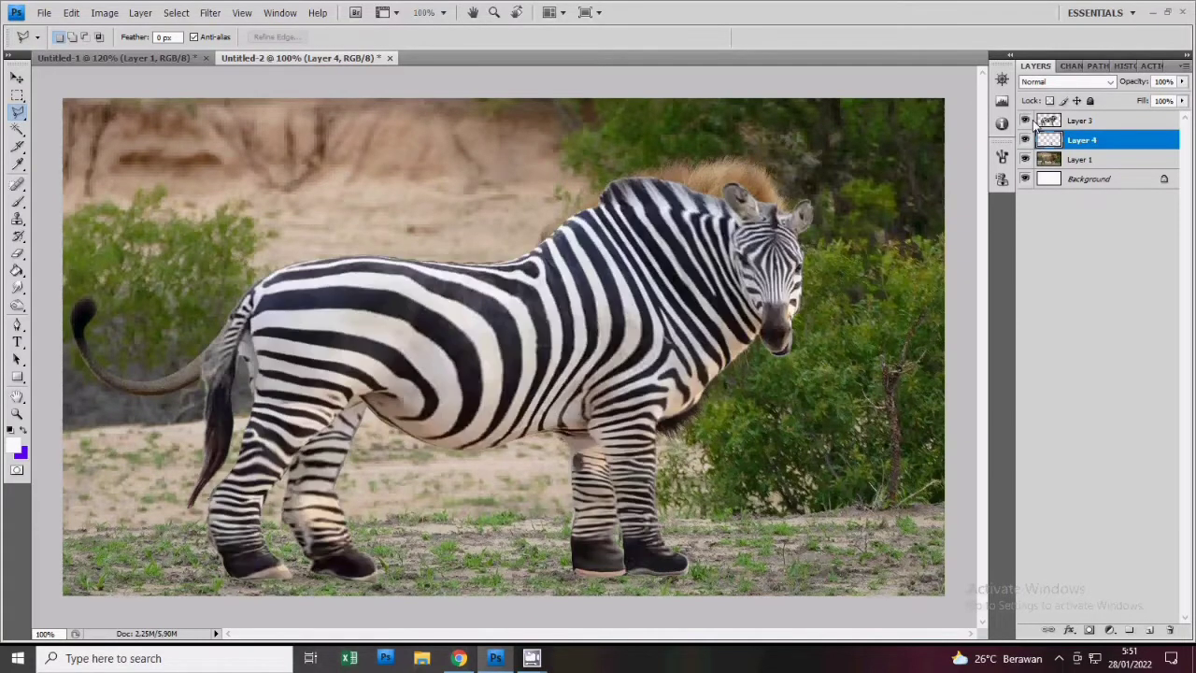
pyautogui.click(1095, 124)
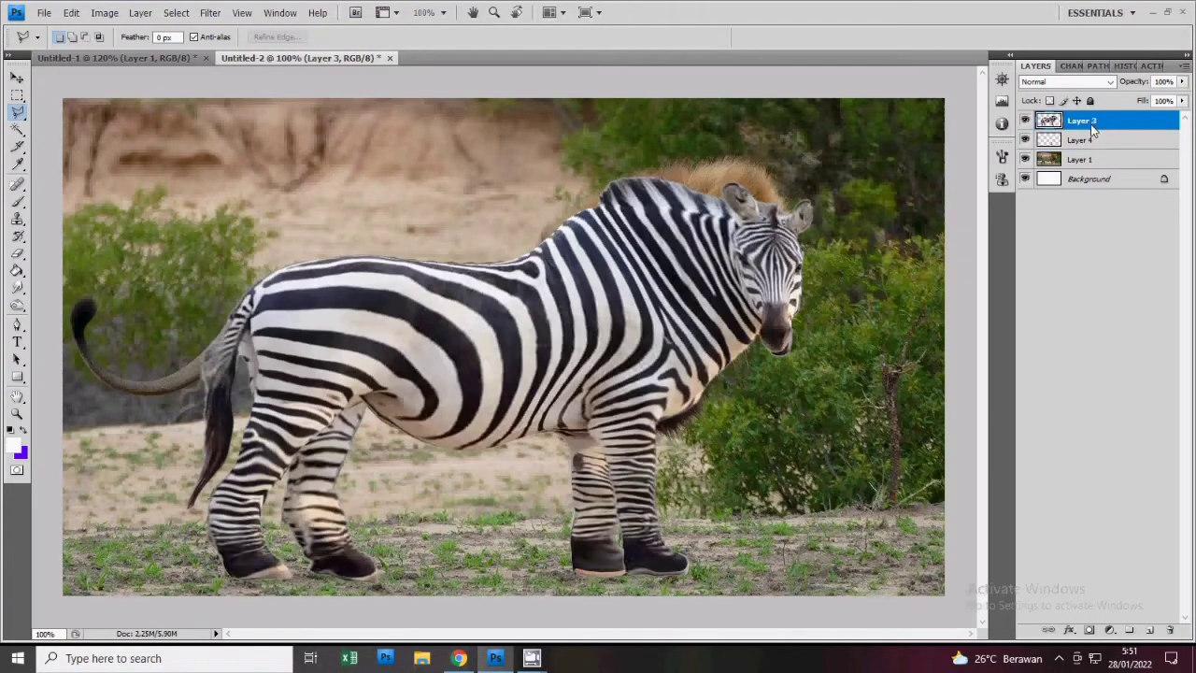
pyautogui.hotkey('ctrl', 'e')
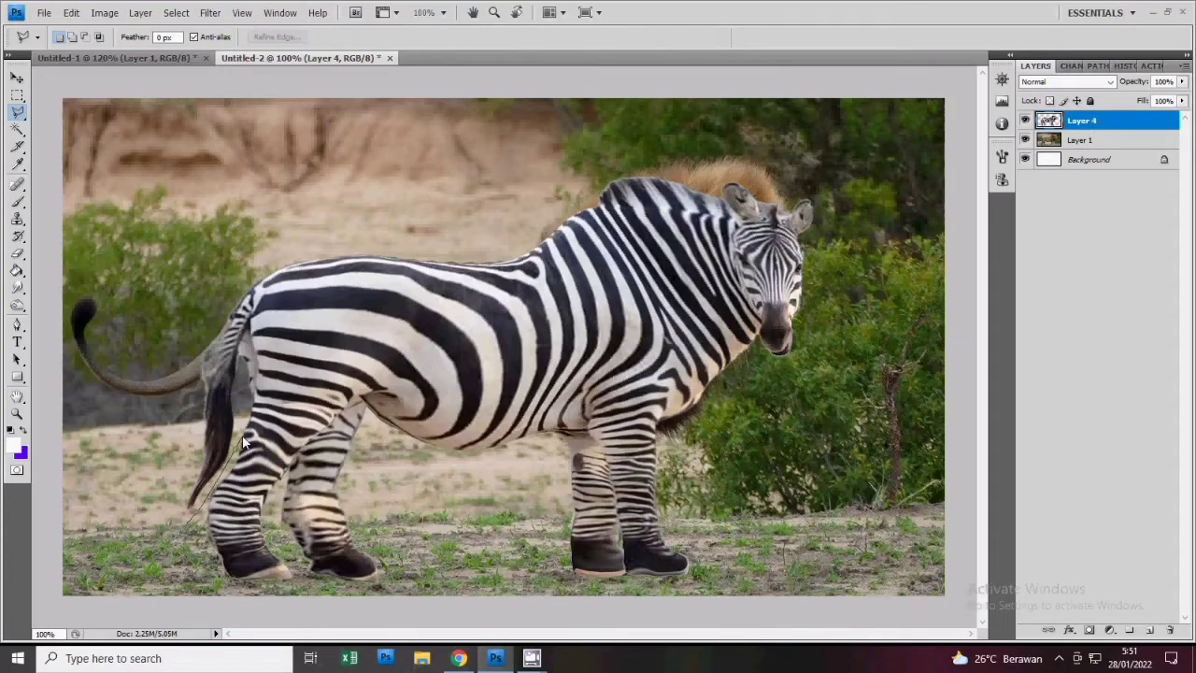
# Copy the tail area to a new layer, rotate it about 11.9°, merge into Layer 4 and deselect
pyautogui.click(138, 508)
pyautogui.rightClick(210, 437)
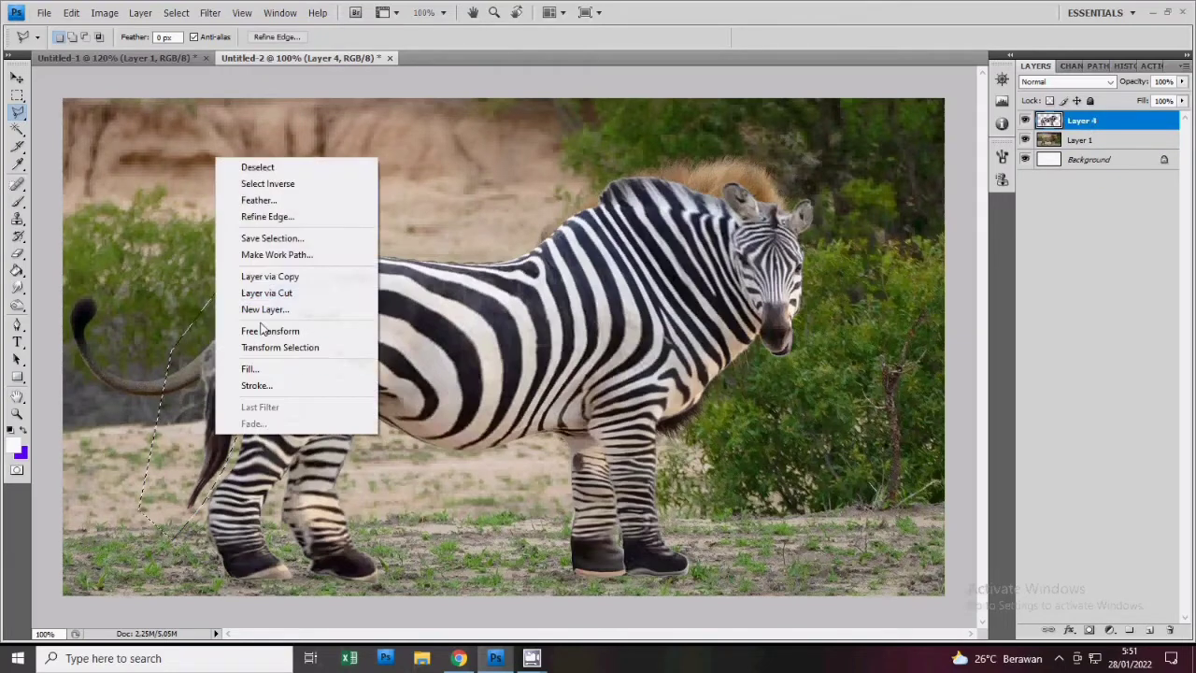
pyautogui.click(261, 276)
pyautogui.hotkey('ctrl', 't')
pyautogui.moveTo(291, 322); pyautogui.dragTo(217, 378)
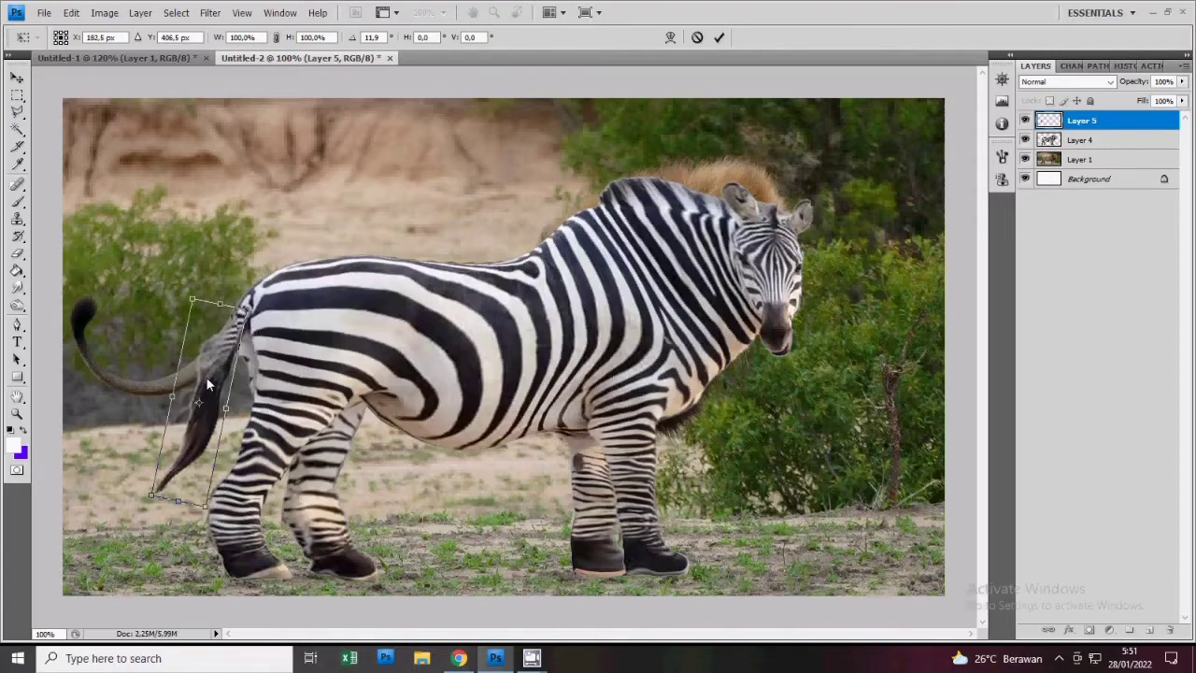
pyautogui.press('Return')
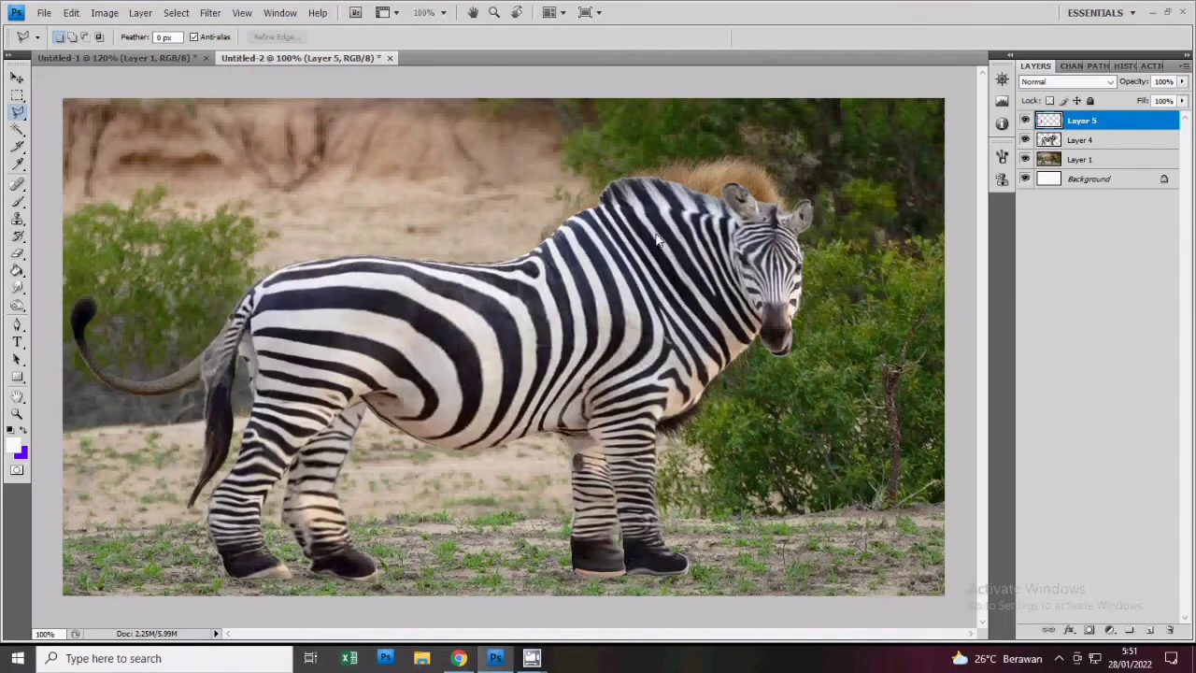
pyautogui.hotkey('ctrl', 'e')
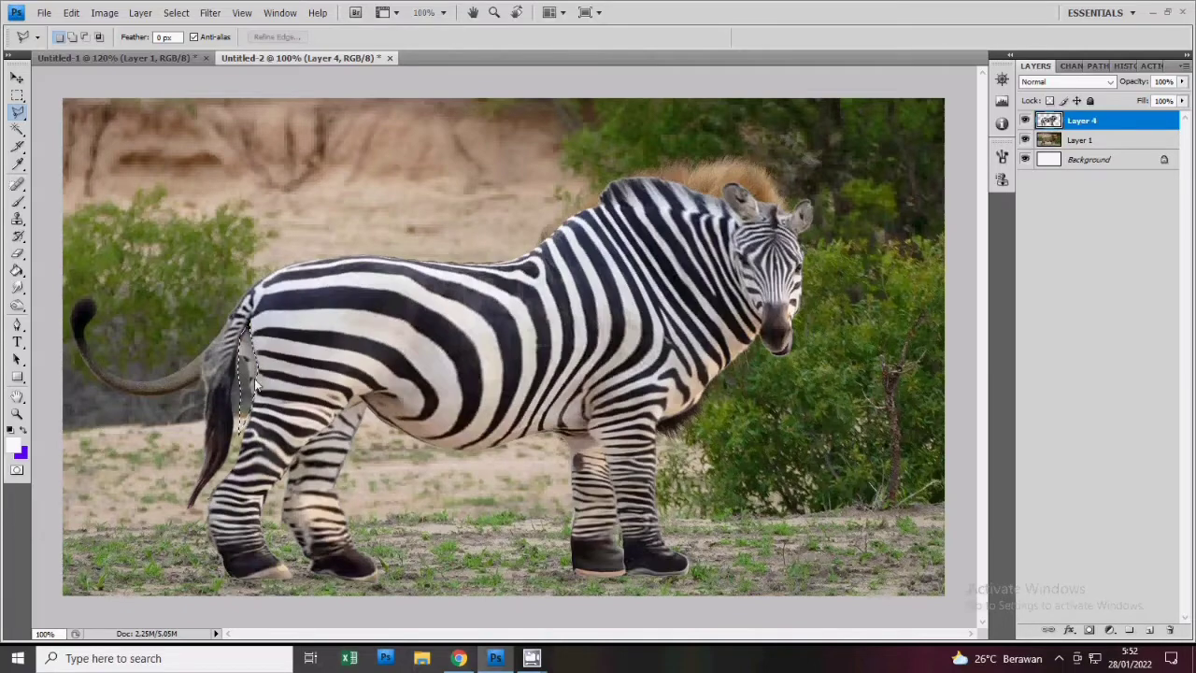
pyautogui.hotkey('ctrl', 'd')
# Liquify the zebra's rump outline into shape with a resized warp brush
pyautogui.click(210, 12)
pyautogui.click(234, 88)
pyautogui.click(1128, 121)
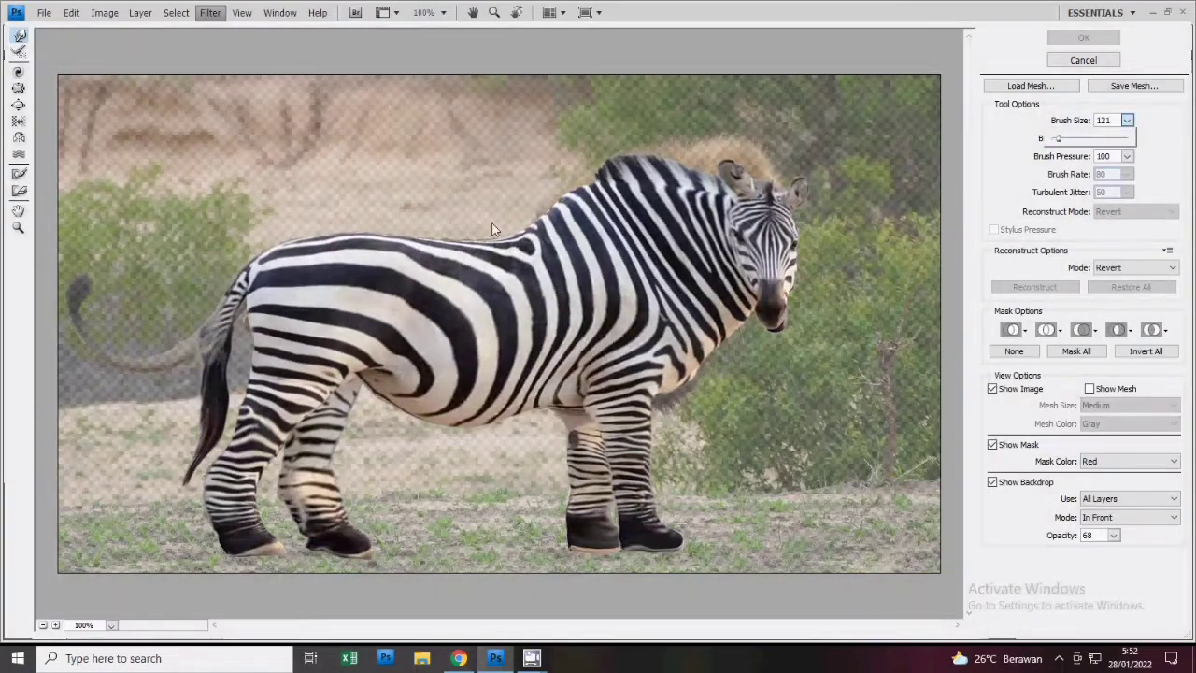
pyautogui.moveTo(268, 309); pyautogui.dragTo(322, 266)
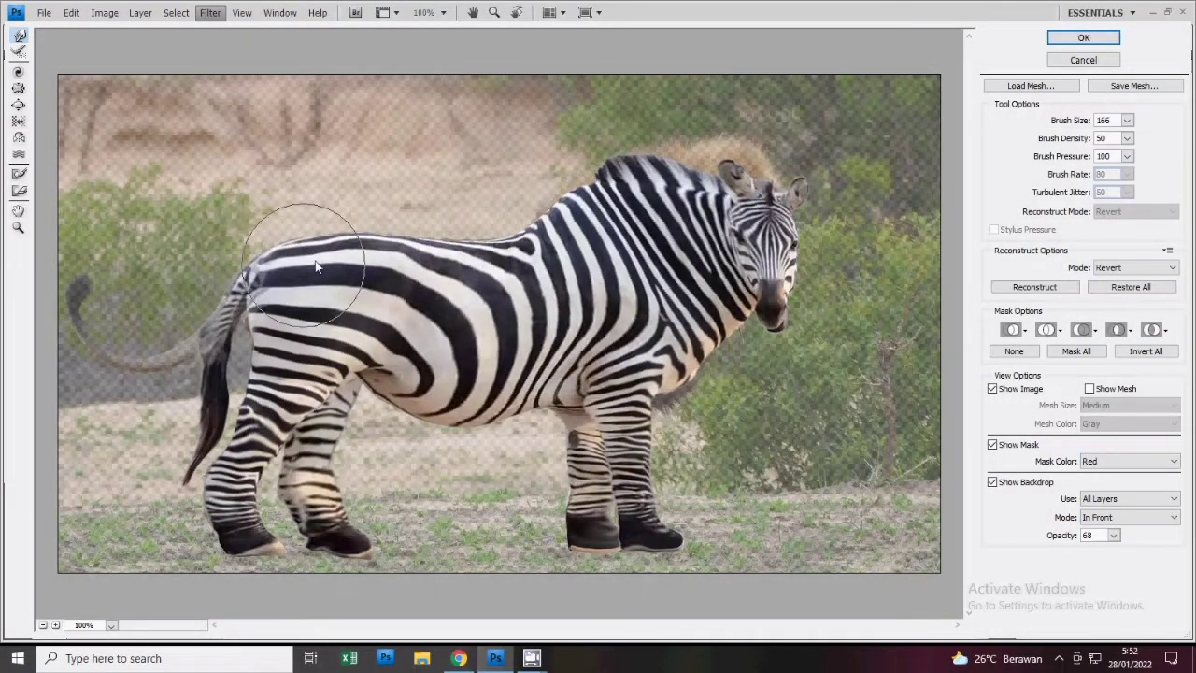
pyautogui.click(1082, 37)
# Liquify the area above the zebra's head to follow the lion's mane
pyautogui.click(210, 13)
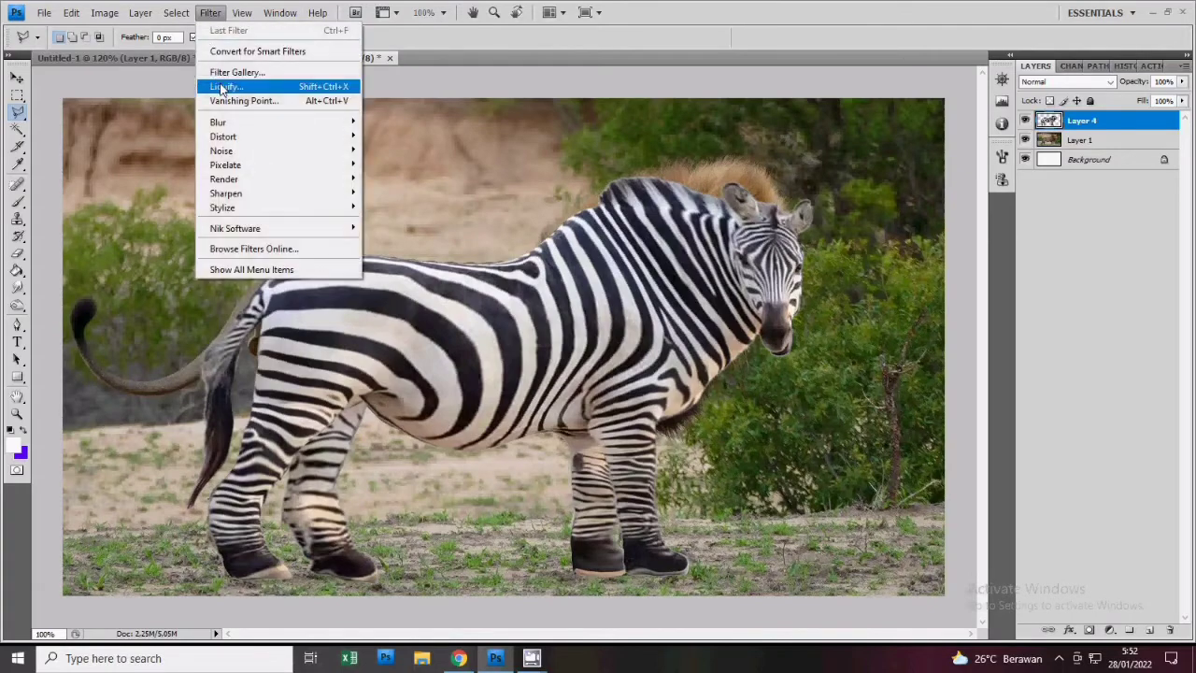
pyautogui.click(233, 88)
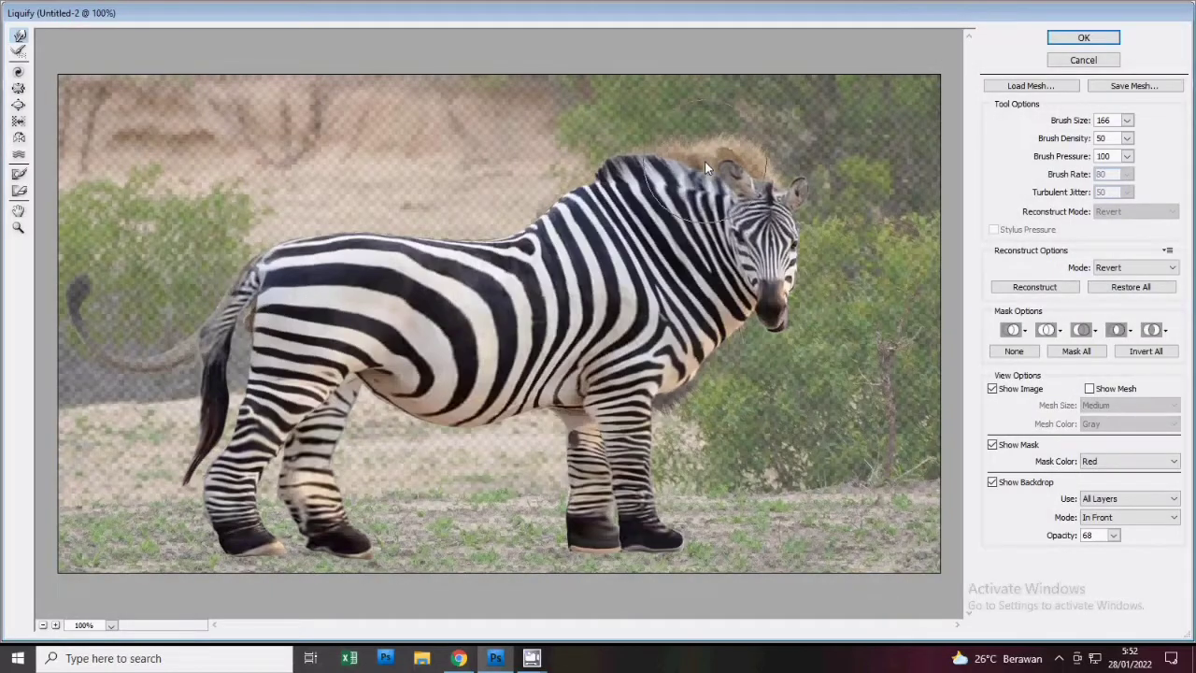
pyautogui.moveTo(764, 173); pyautogui.dragTo(757, 150)
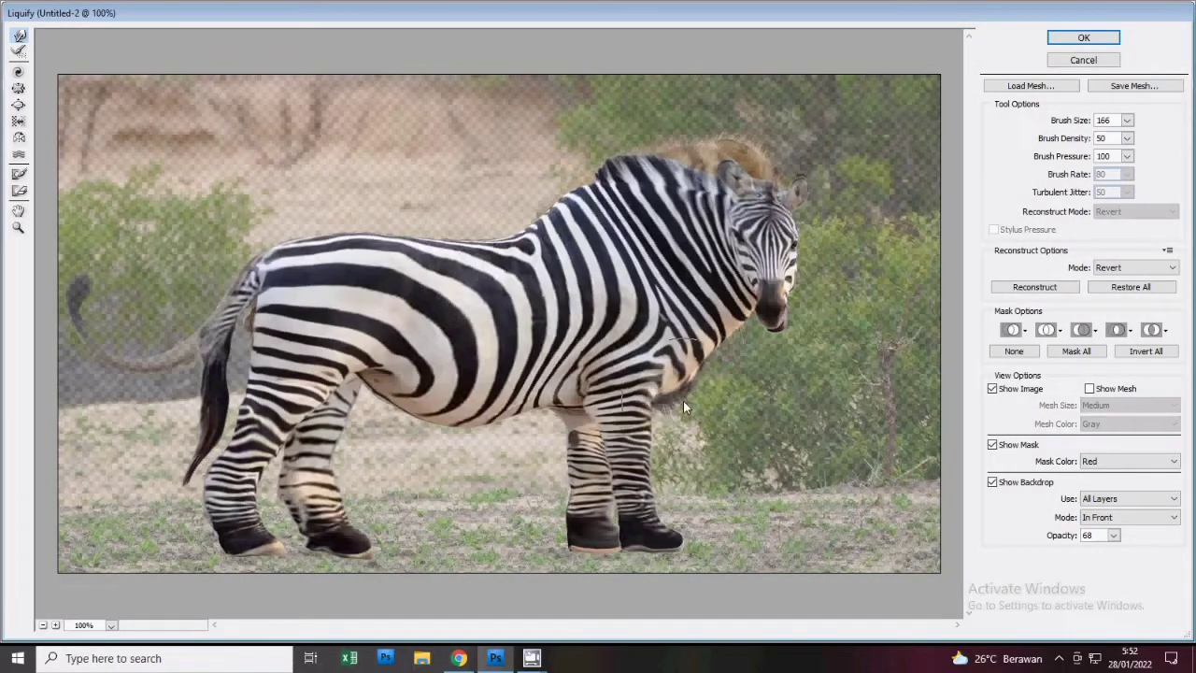
pyautogui.click(1097, 37)
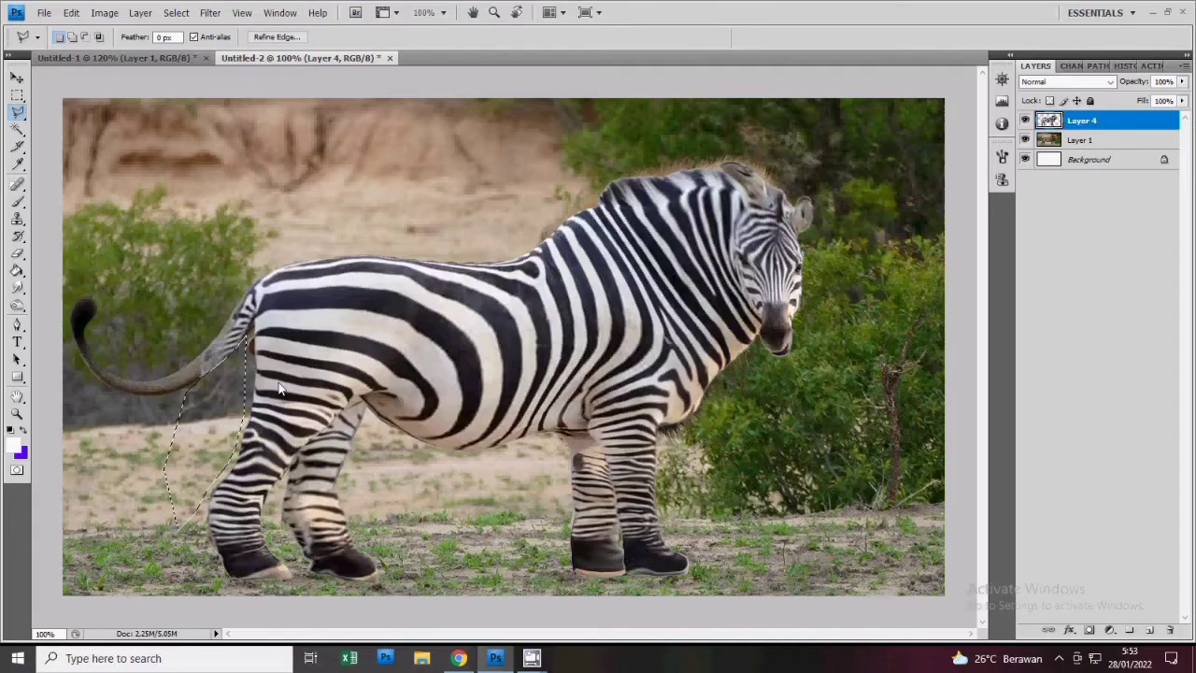
# Liquify the zebra's tail with a new brush size to match the lion's tail
pyautogui.click(210, 12)
pyautogui.click(233, 85)
pyautogui.click(1126, 121)
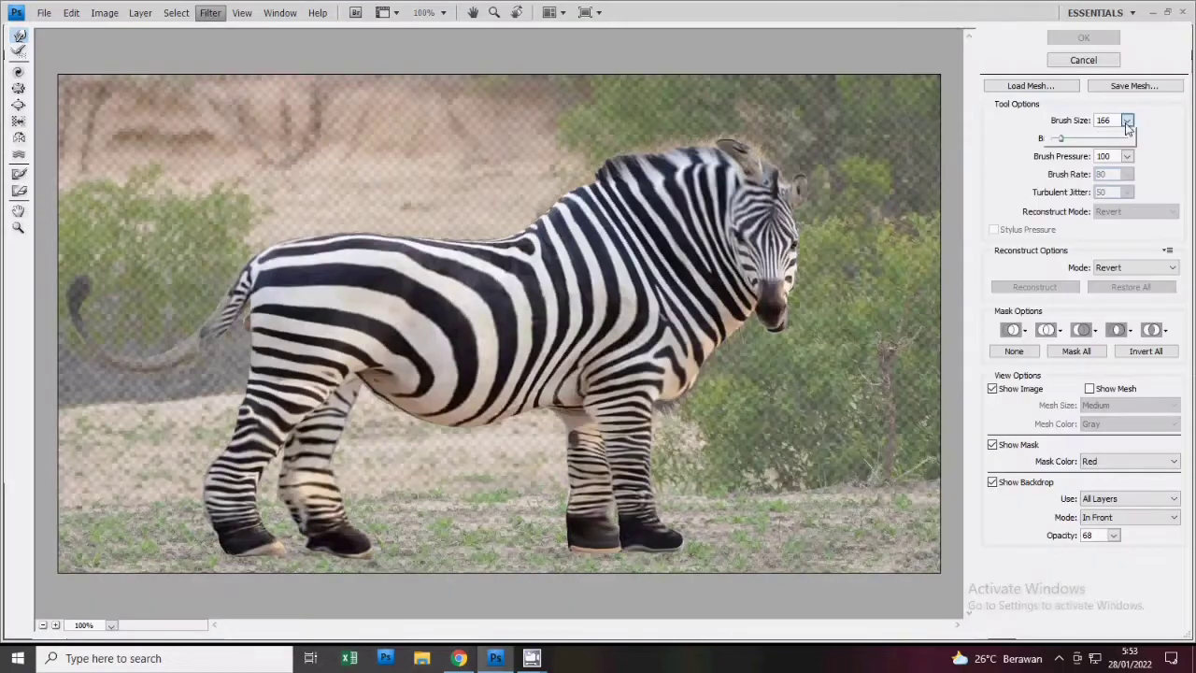
pyautogui.moveTo(177, 342); pyautogui.dragTo(132, 375)
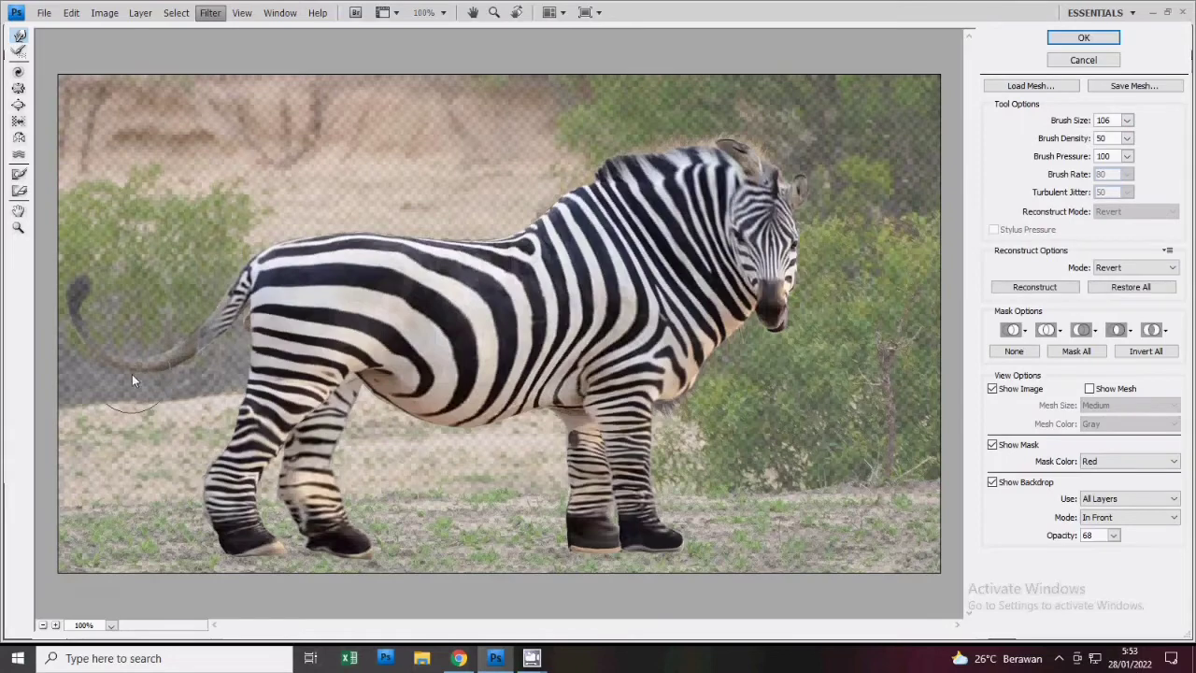
pyautogui.press('Return')
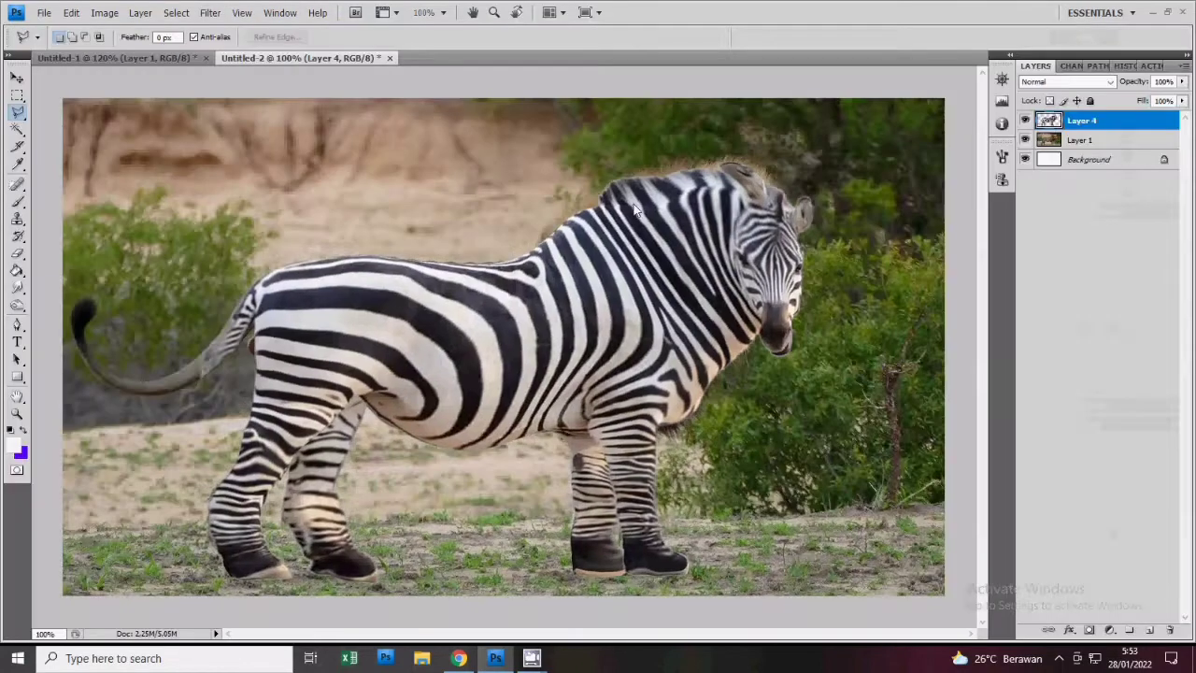
# Hide Layer 4 and trace the lion's back leg with the Magnetic Lasso
pyautogui.click(1027, 121)
pyautogui.click(1026, 121)
pyautogui.click(1026, 121)
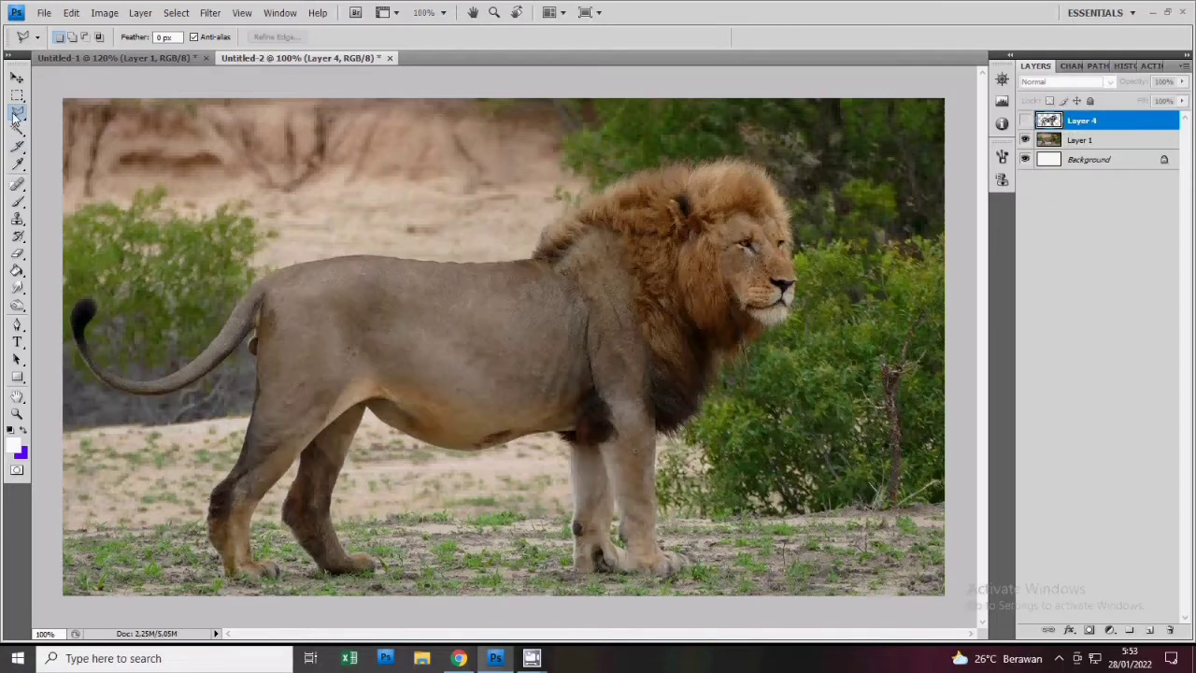
pyautogui.moveTo(15, 114); pyautogui.dragTo(75, 149)
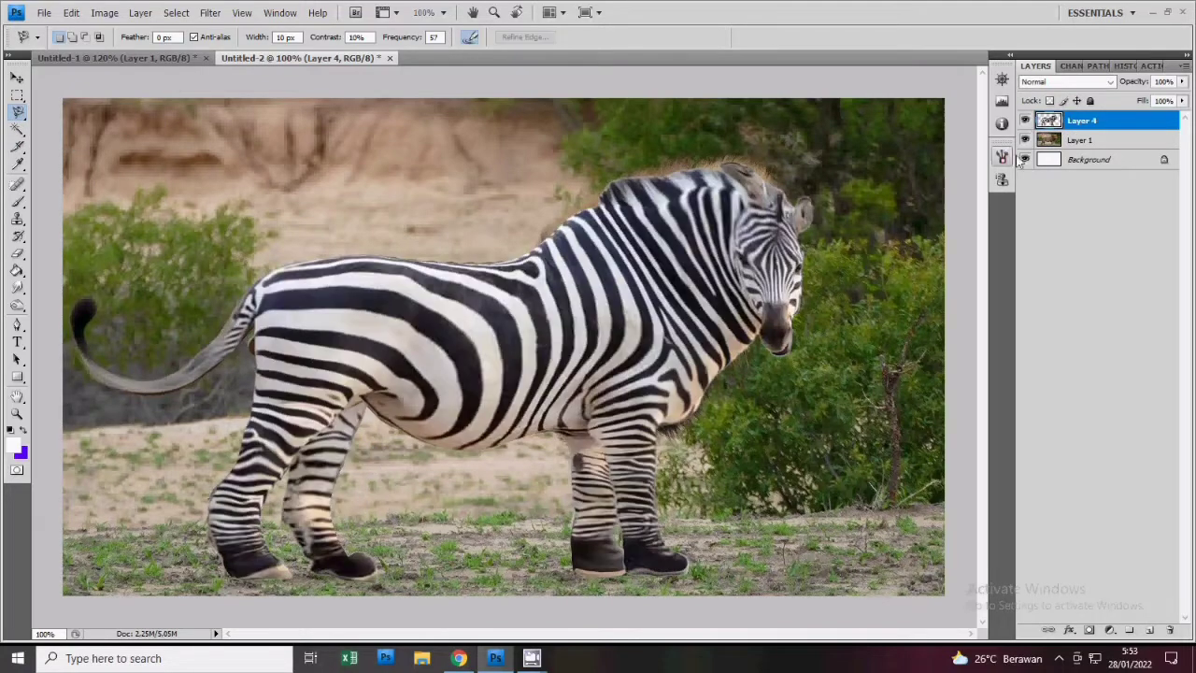
pyautogui.click(1025, 121)
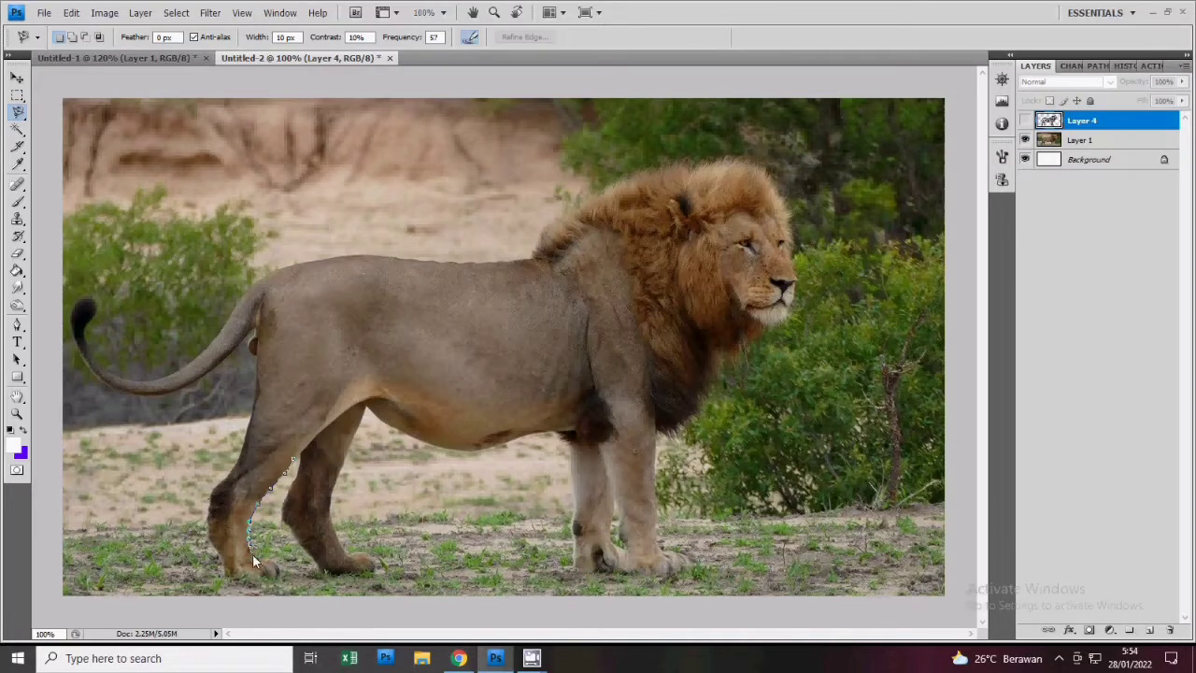
pyautogui.doubleClick(279, 553)
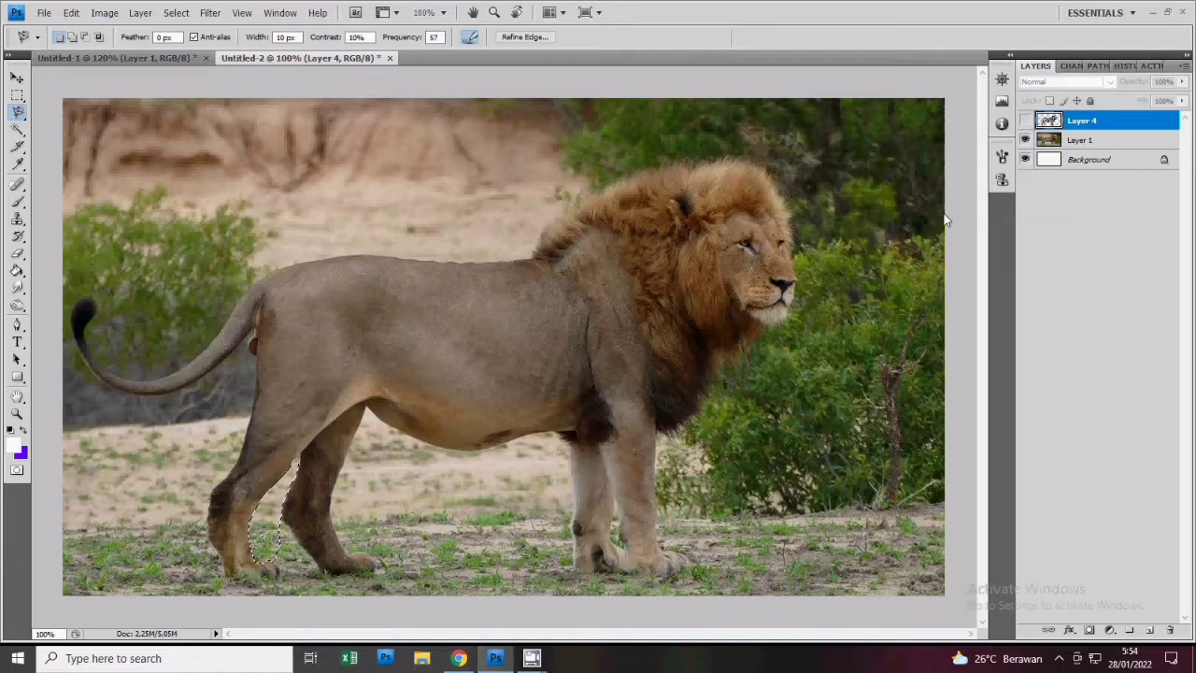
pyautogui.click(1025, 121)
# Refine the leg selection with the Lasso, adding and subtracting while toggling Layer 4 to check
pyautogui.moveTo(18, 112); pyautogui.dragTo(66, 111)
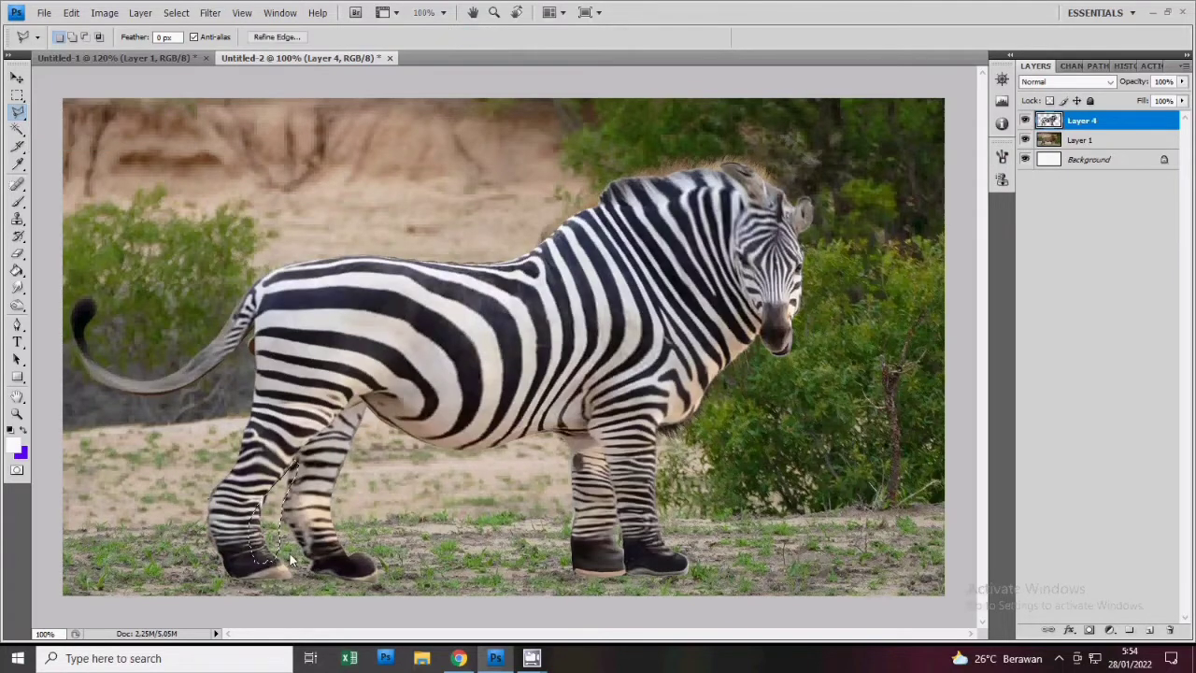
pyautogui.press('alt')
pyautogui.press('shift')
pyautogui.press('alt')
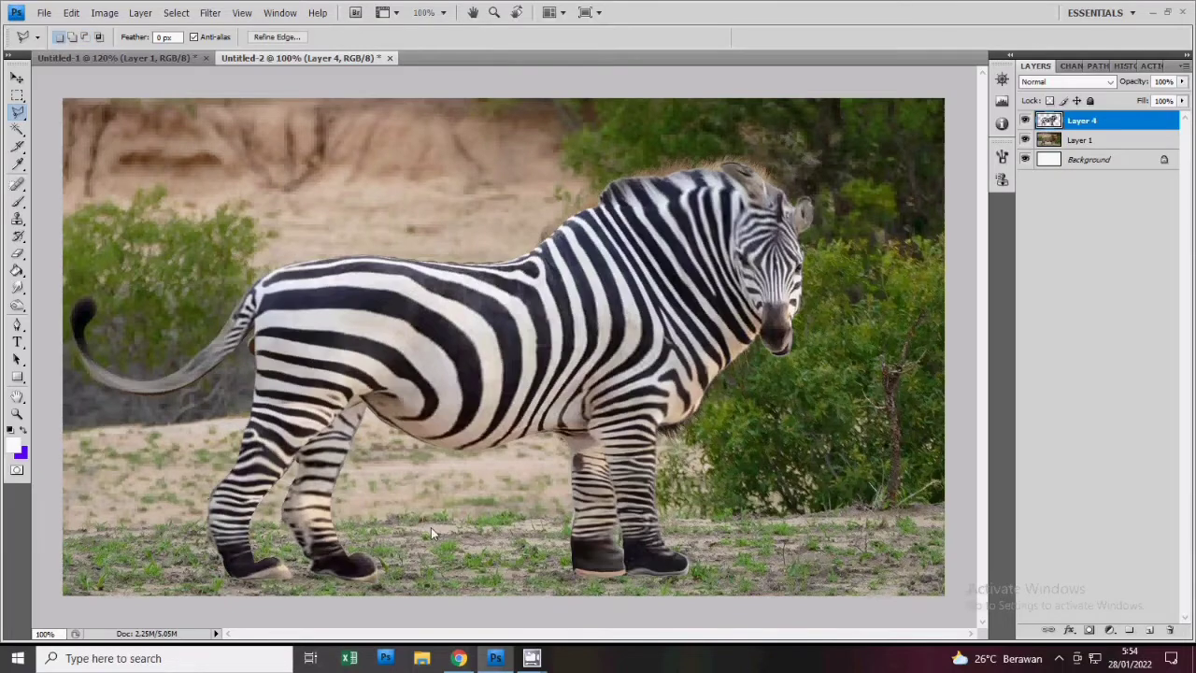
pyautogui.click(1024, 121)
pyautogui.doubleClick(1025, 120)
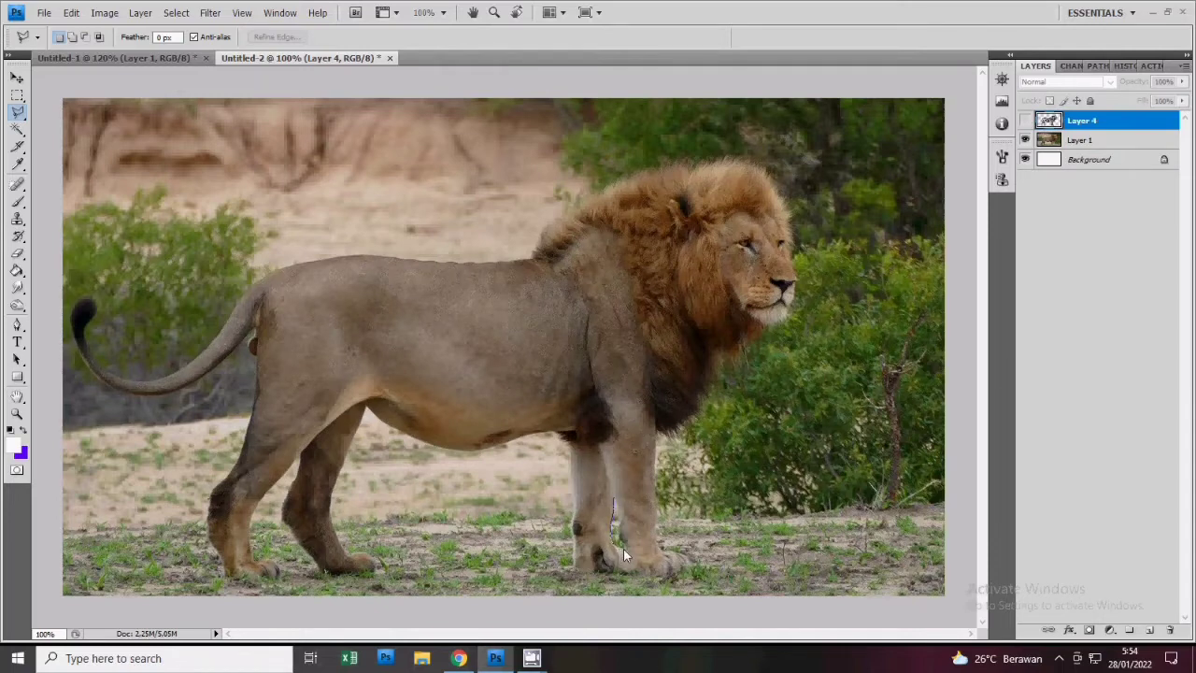
pyautogui.click(1024, 120)
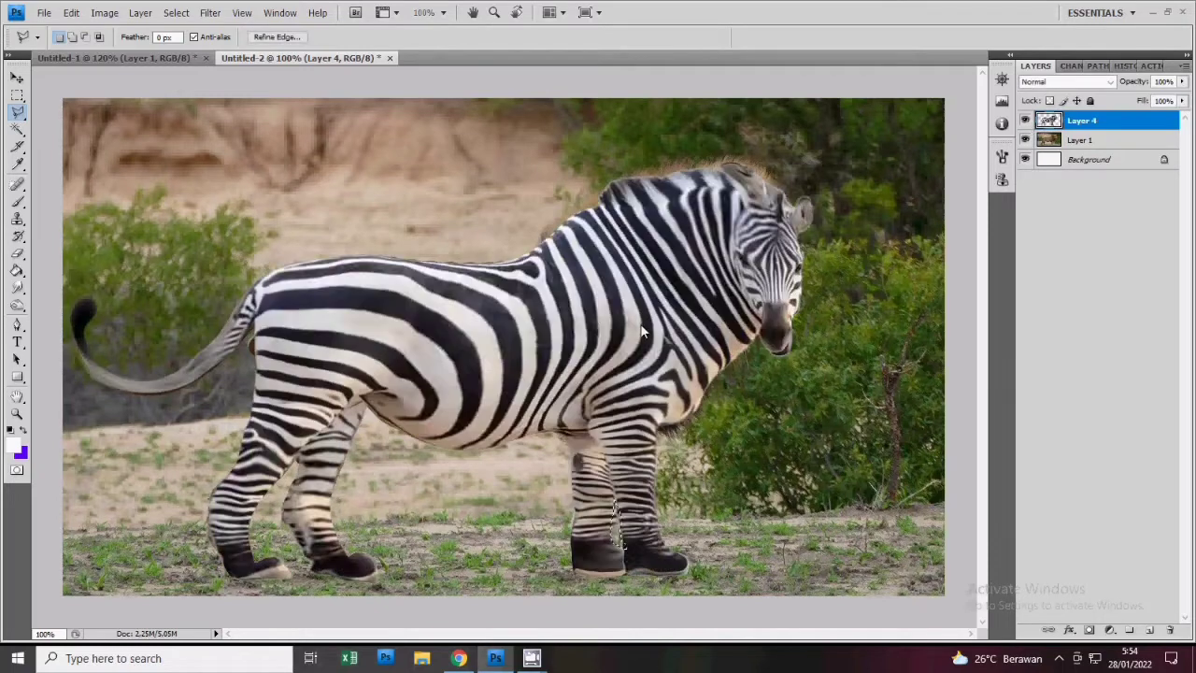
pyautogui.click(1025, 120)
# Outline the lion's front legs with corner points, then show Layer 4 again and deselect
pyautogui.doubleClick(1024, 121)
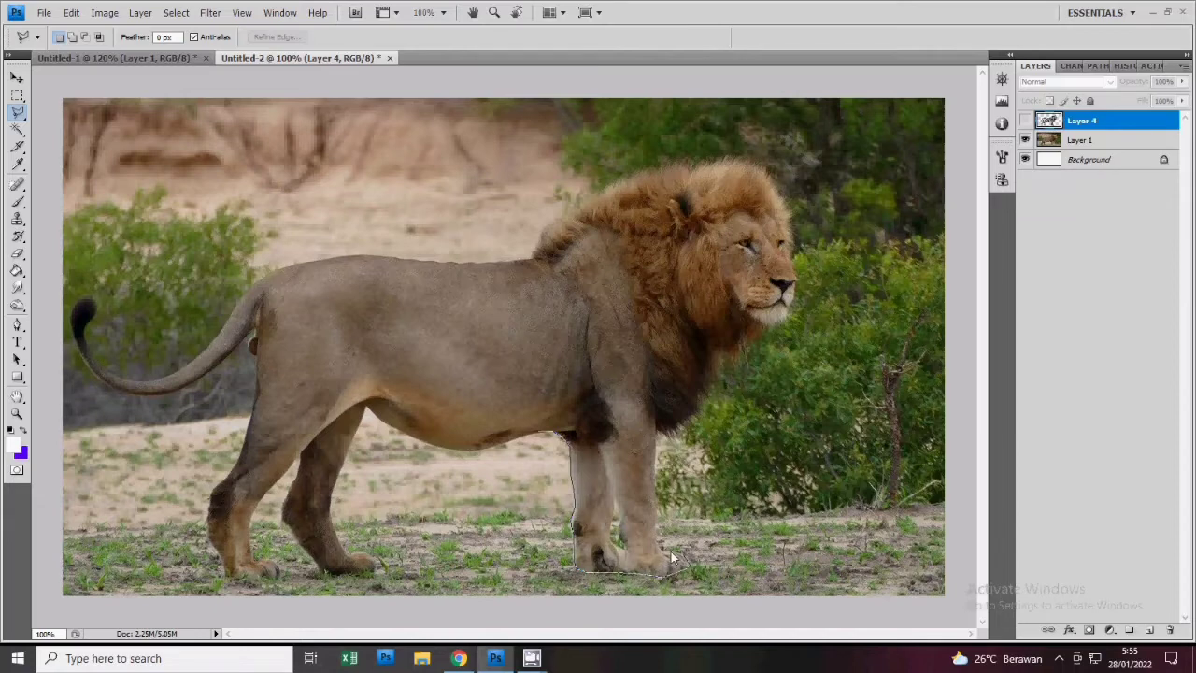
pyautogui.click(656, 439)
pyautogui.click(743, 510)
pyautogui.click(726, 607)
pyautogui.click(492, 609)
pyautogui.click(537, 431)
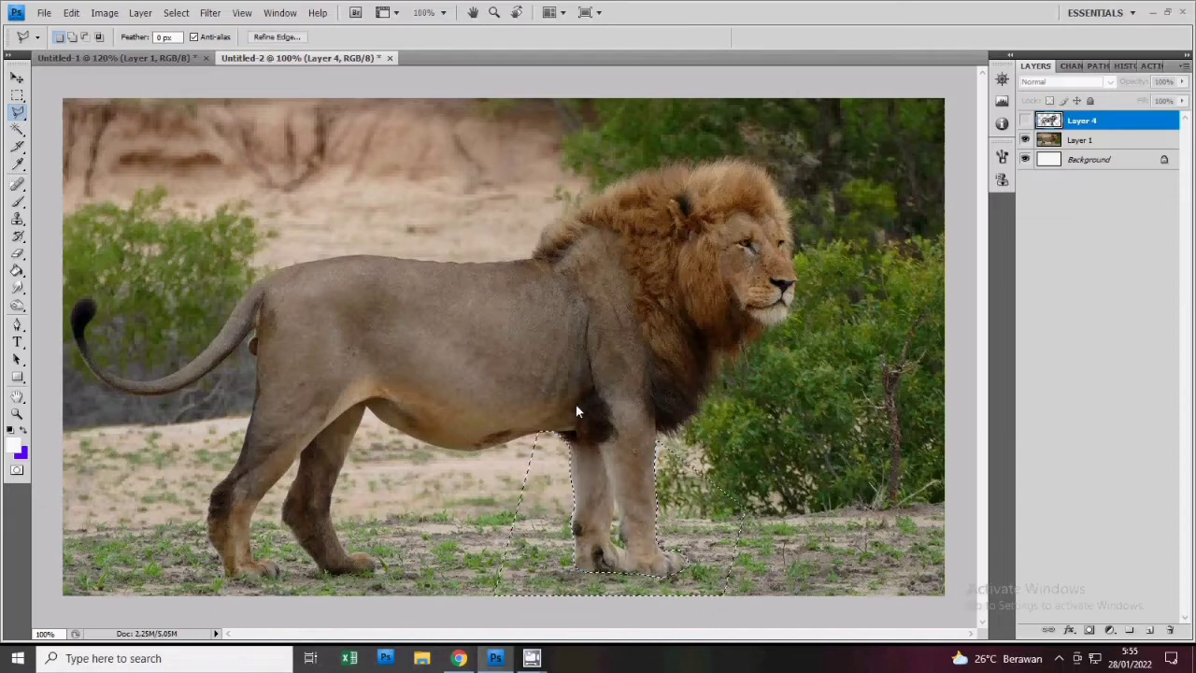
pyautogui.click(1025, 119)
pyautogui.hotkey('ctrl', 'd')
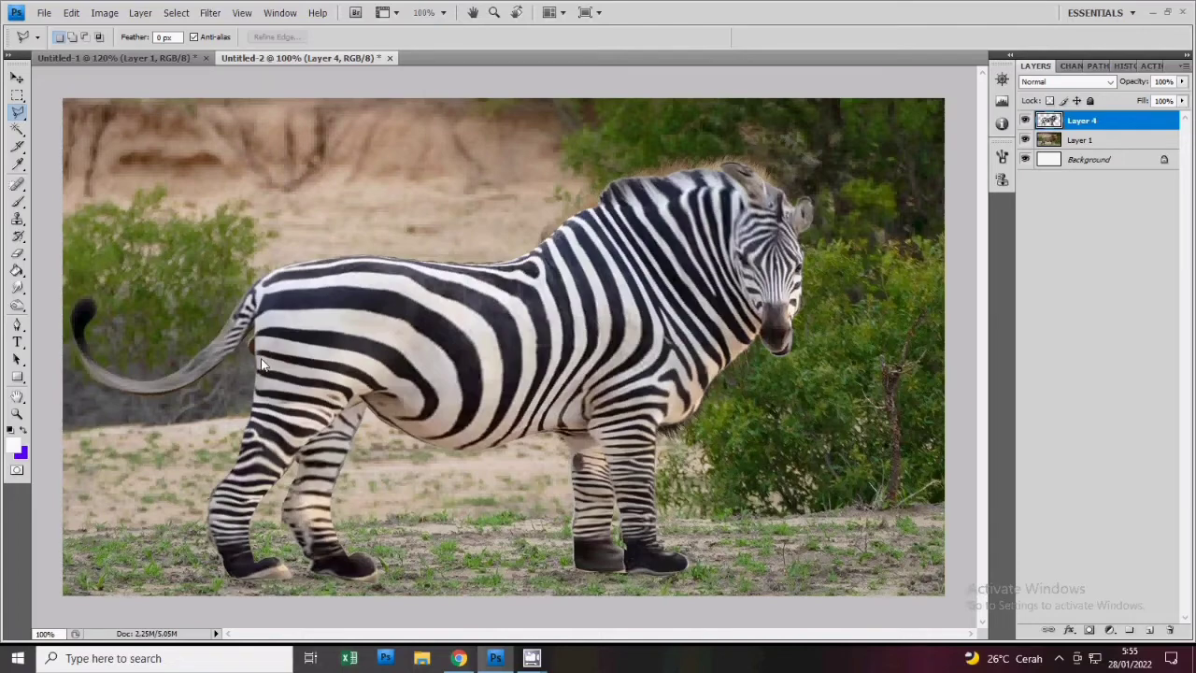
# Zoom out and set Layer 4's blend mode to Overlay, hiding it briefly to compare
pyautogui.press('z')
pyautogui.keyDown('alt'); pyautogui.click(482, 392); pyautogui.keyUp('alt')
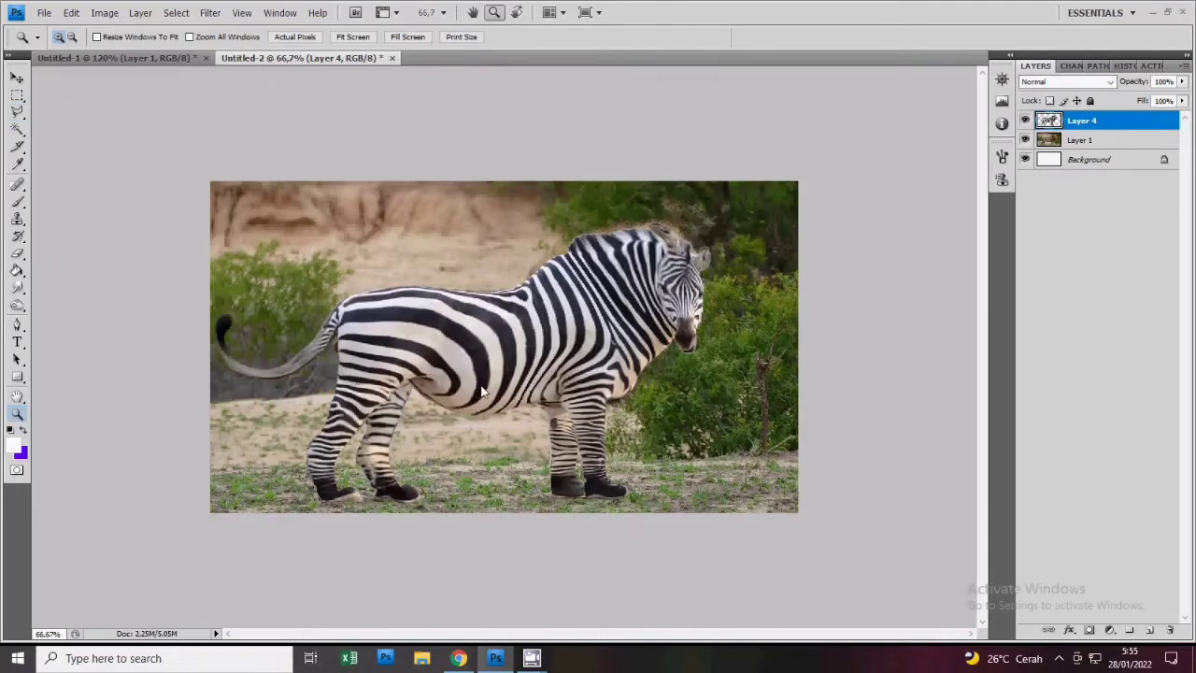
pyautogui.rightClick(1079, 163)
pyautogui.click(1065, 187)
pyautogui.click(641, 165)
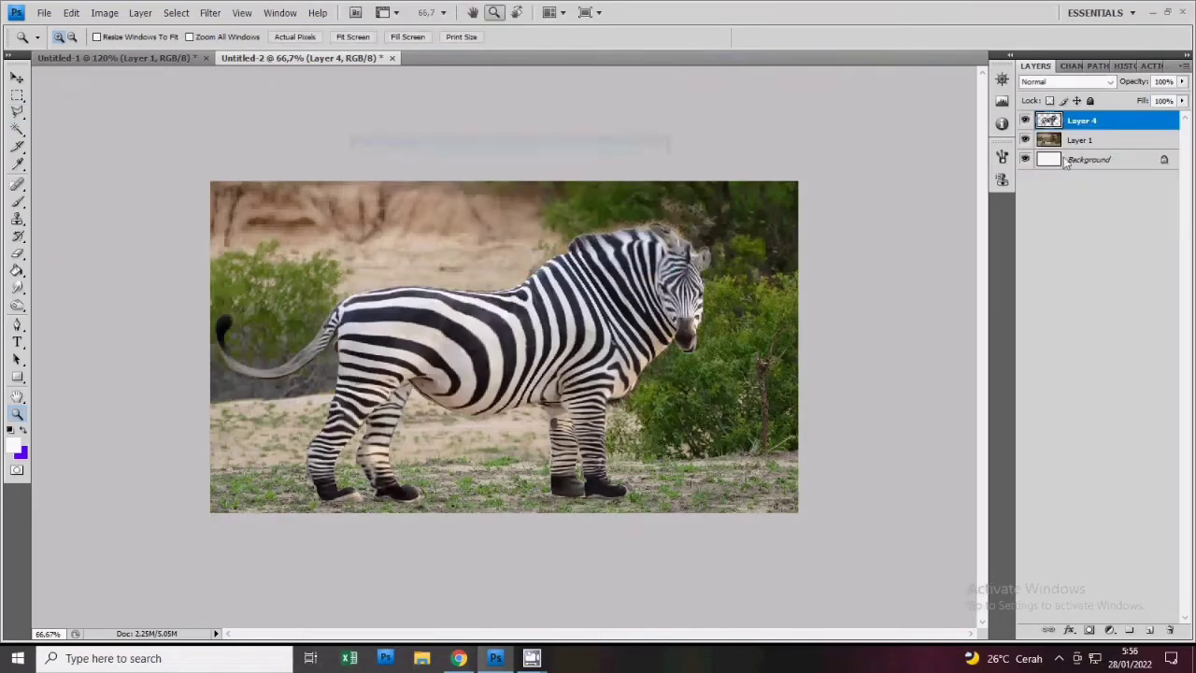
pyautogui.click(1109, 81)
pyautogui.click(1072, 279)
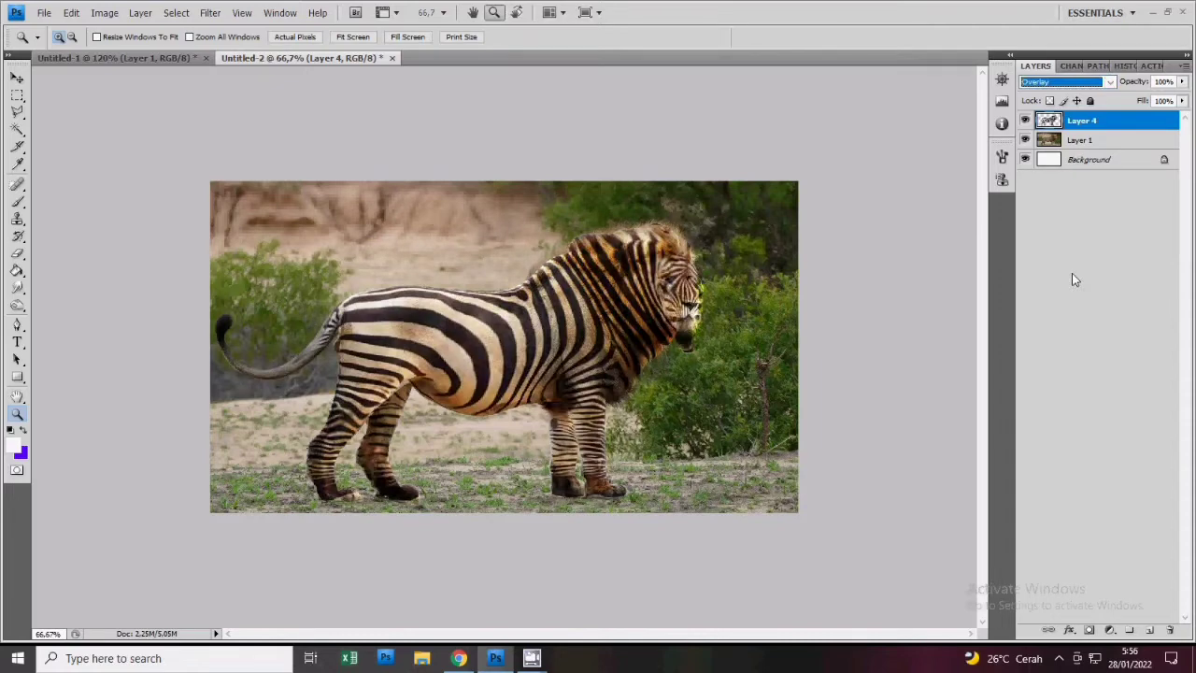
pyautogui.click(1024, 121)
pyautogui.click(16, 112)
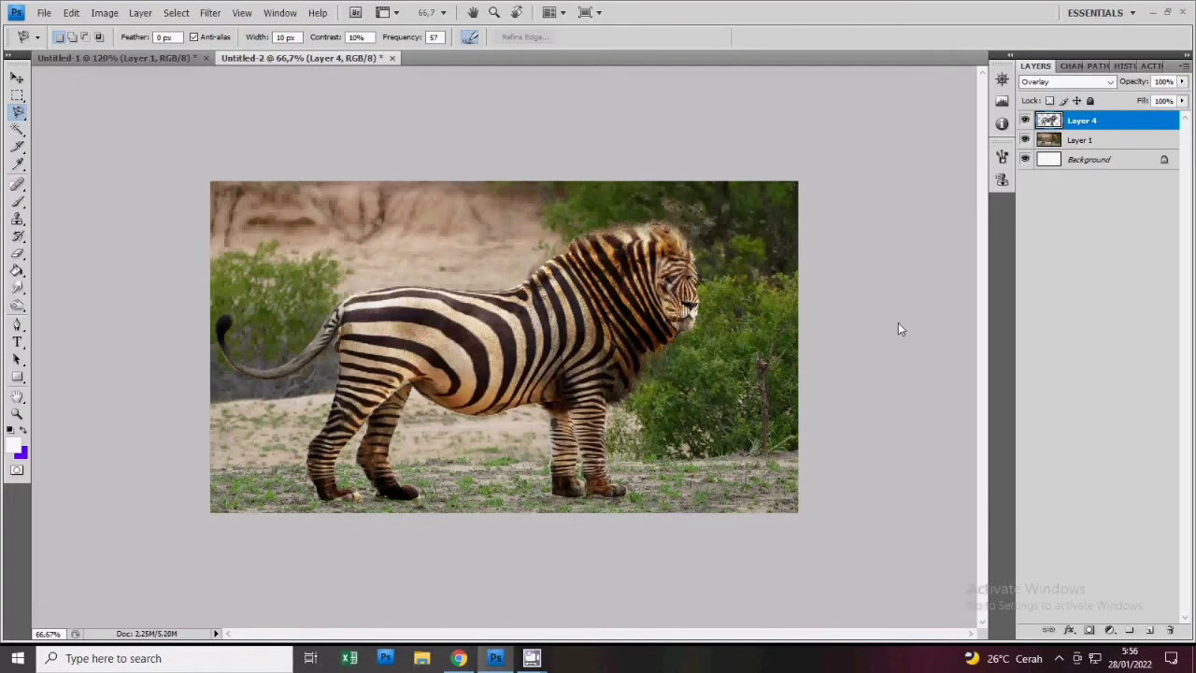
# Erase stripes from the lion's head and mane at 31% opacity, with brush sizes 191 then 101
pyautogui.press('e')
pyautogui.rightClick(870, 415)
pyautogui.moveTo(259, 38); pyautogui.dragTo(234, 52)
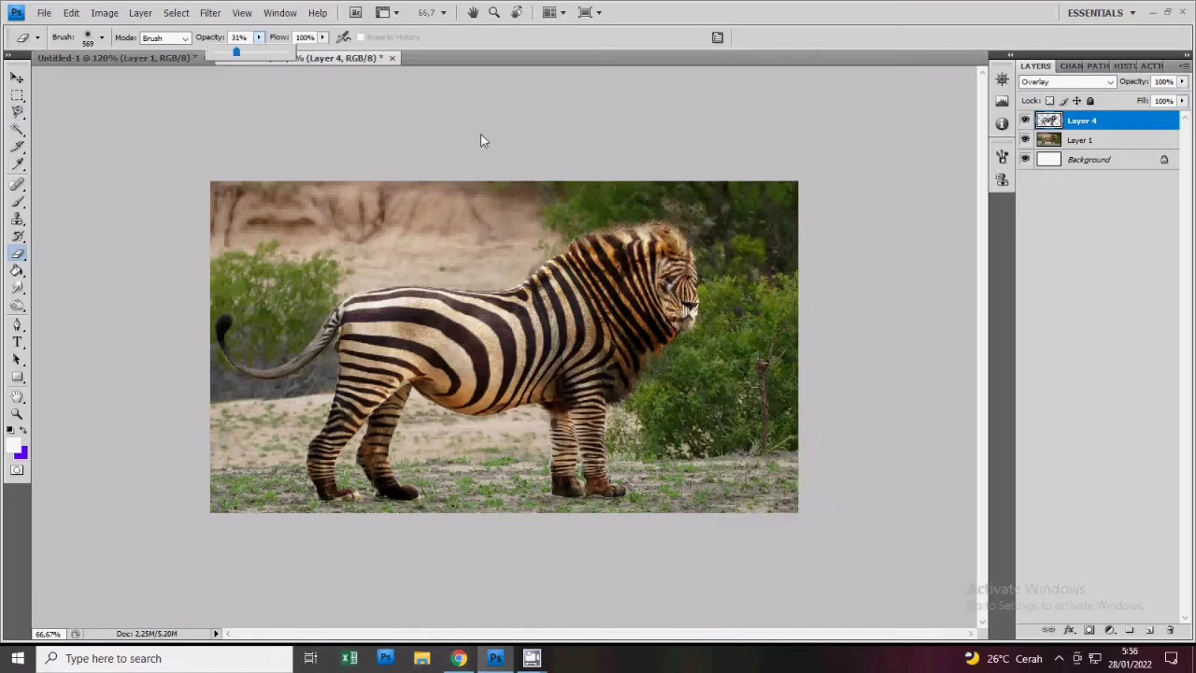
pyautogui.moveTo(645, 262); pyautogui.dragTo(727, 276)
pyautogui.click(586, 186)
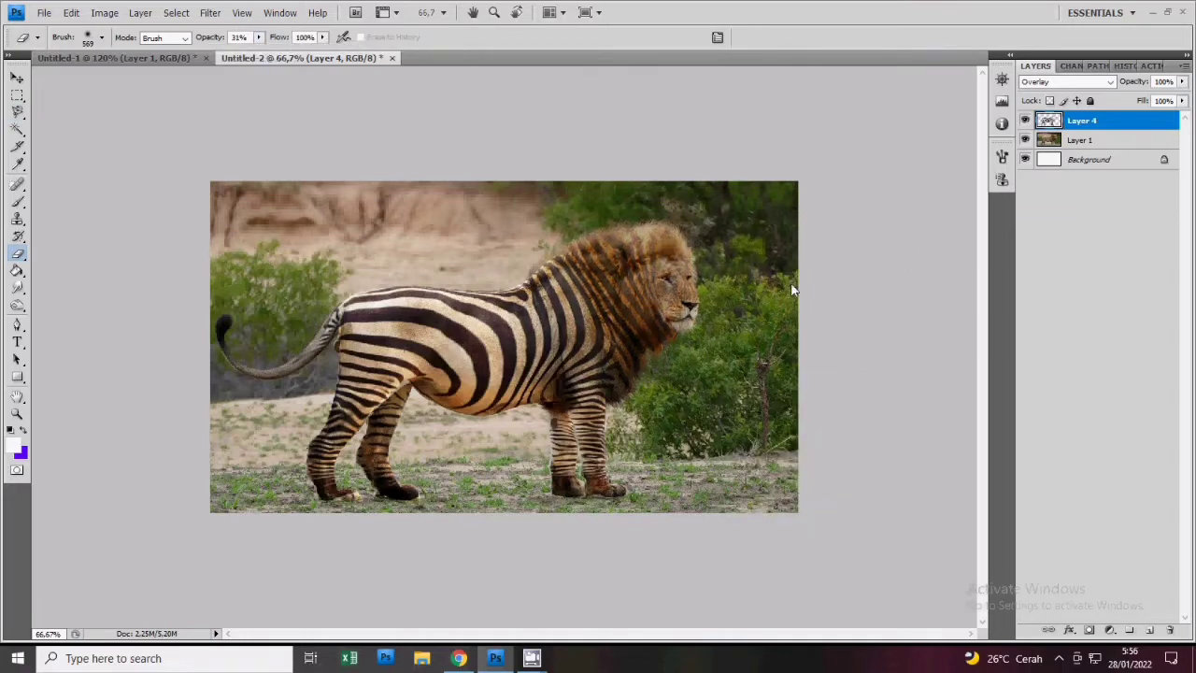
pyautogui.rightClick(733, 239)
pyautogui.moveTo(896, 267); pyautogui.dragTo(840, 272)
pyautogui.moveTo(654, 233); pyautogui.dragTo(575, 230)
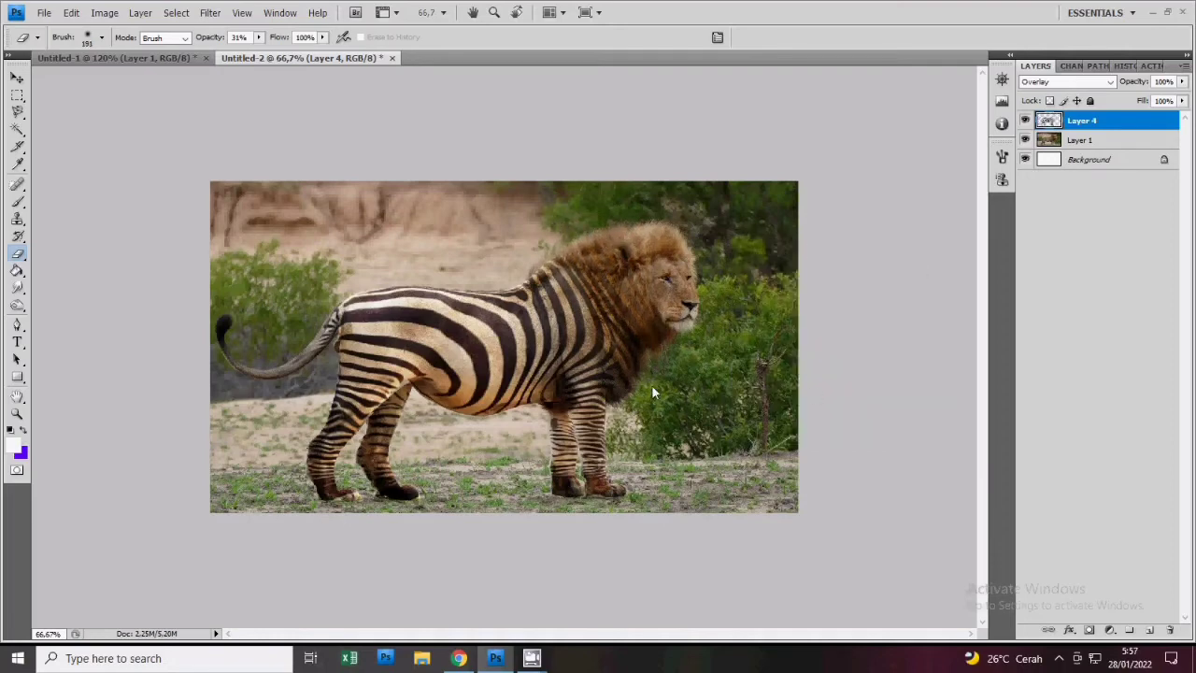
pyautogui.rightClick(704, 400)
pyautogui.click(779, 429)
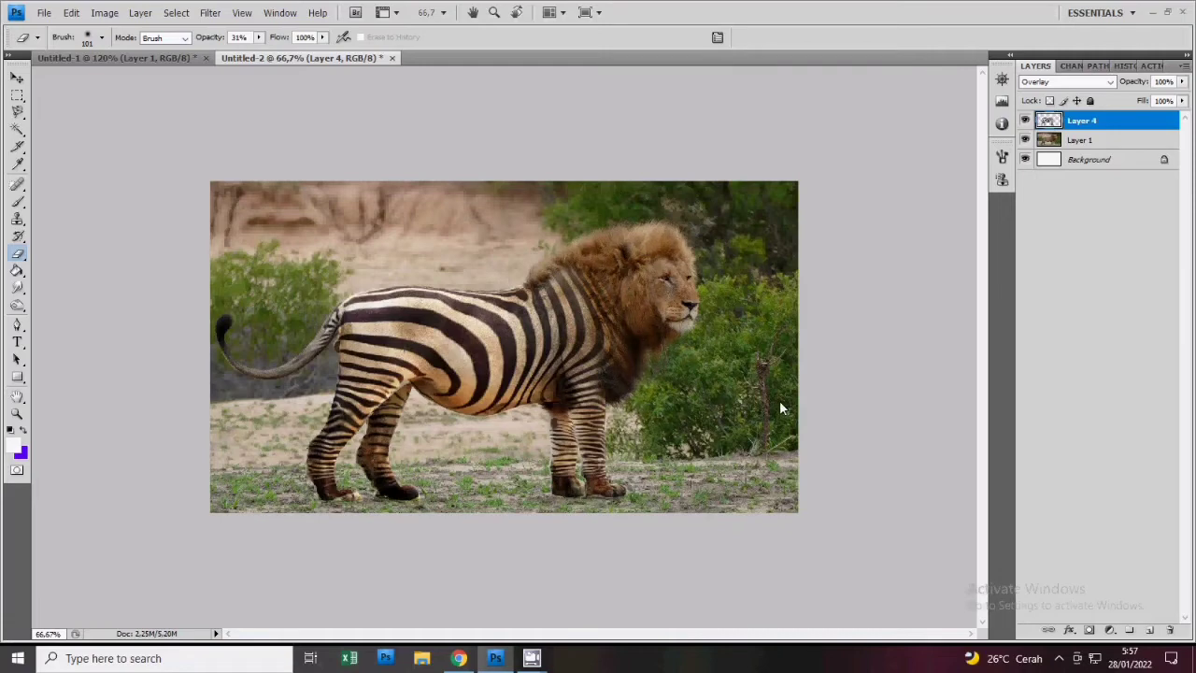
# Warm the zebra with Color Balance toward yellow and red, adjust Curves, and lower opacity to 70%
pyautogui.hotkey('ctrl', 'b')
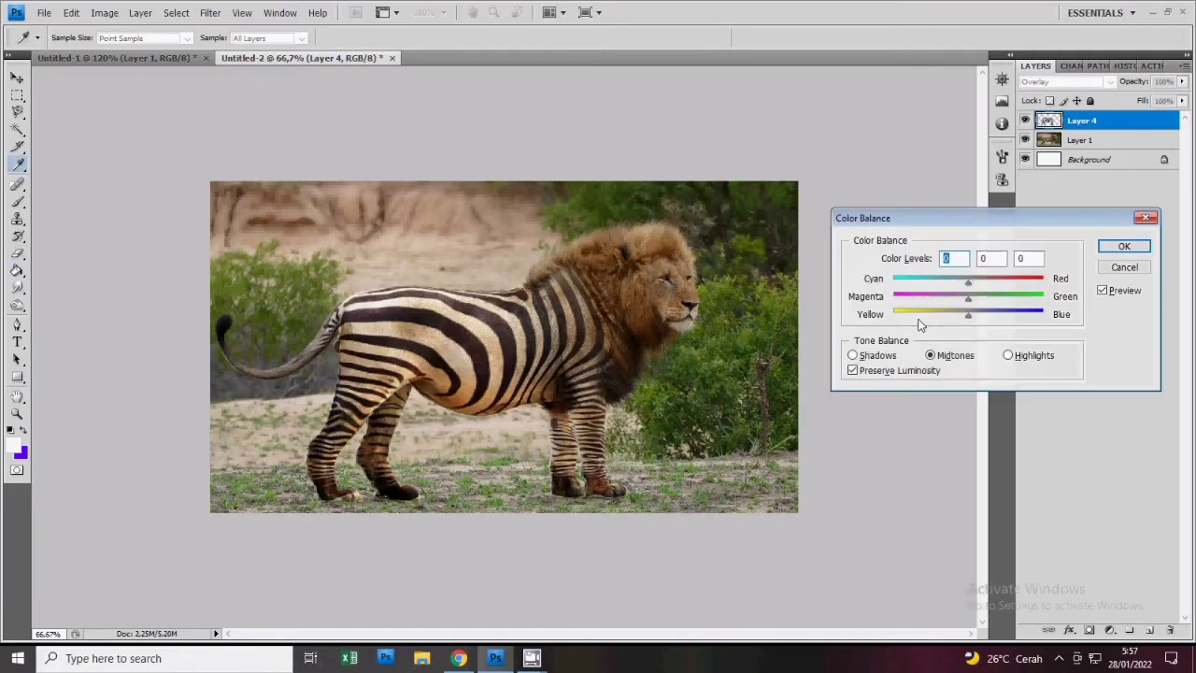
pyautogui.moveTo(968, 314); pyautogui.dragTo(954, 320)
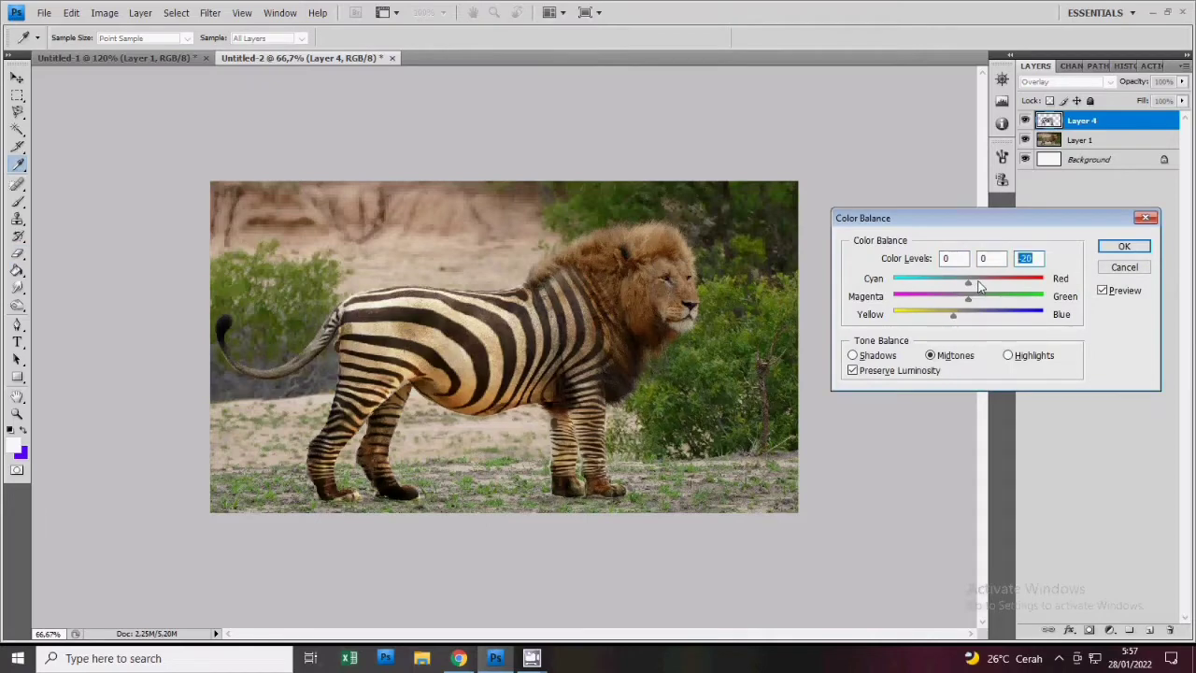
pyautogui.moveTo(968, 280); pyautogui.dragTo(981, 282)
pyautogui.click(1124, 246)
pyautogui.hotkey('ctrl', 'm')
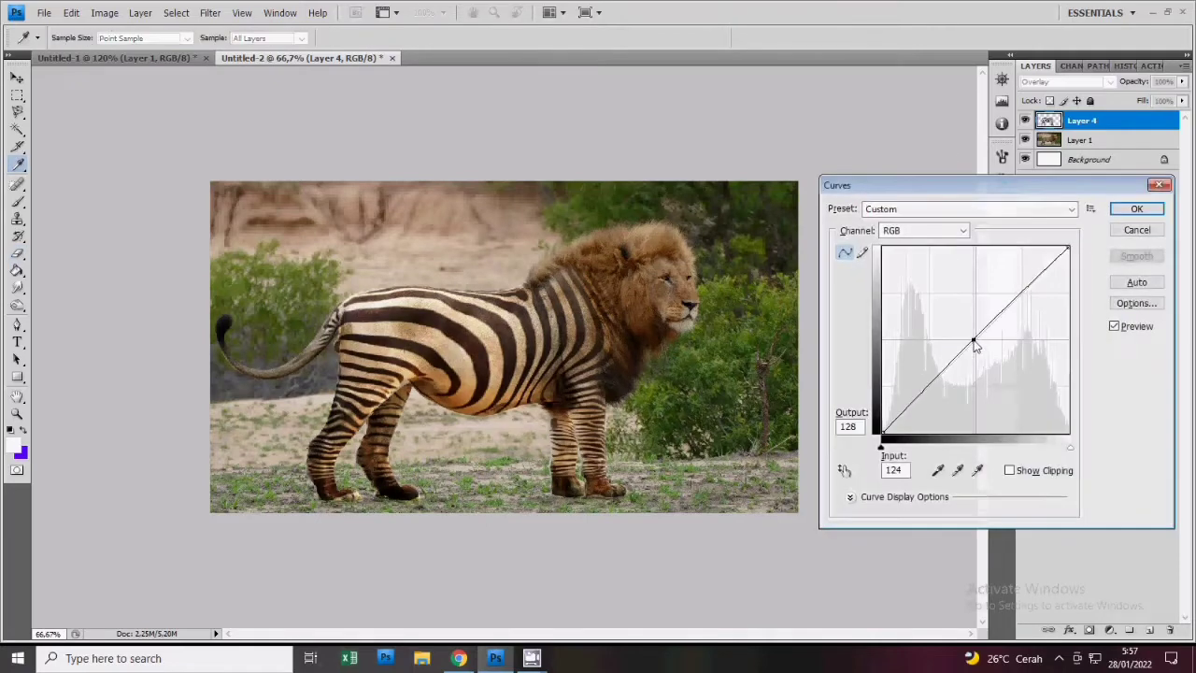
pyautogui.moveTo(973, 342); pyautogui.dragTo(940, 379)
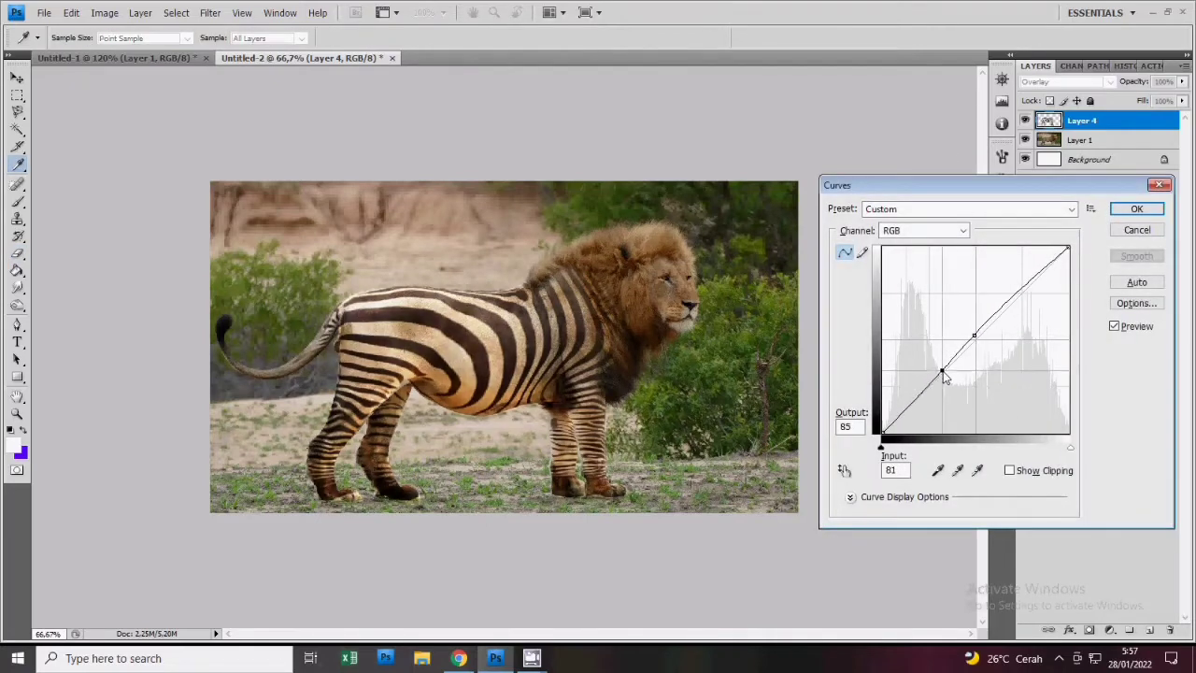
pyautogui.click(1137, 208)
pyautogui.moveTo(1180, 98); pyautogui.dragTo(1159, 102)
# Apply Levels with the black input raised to 83, then zoom to 100%
pyautogui.hotkey('ctrl', 'l')
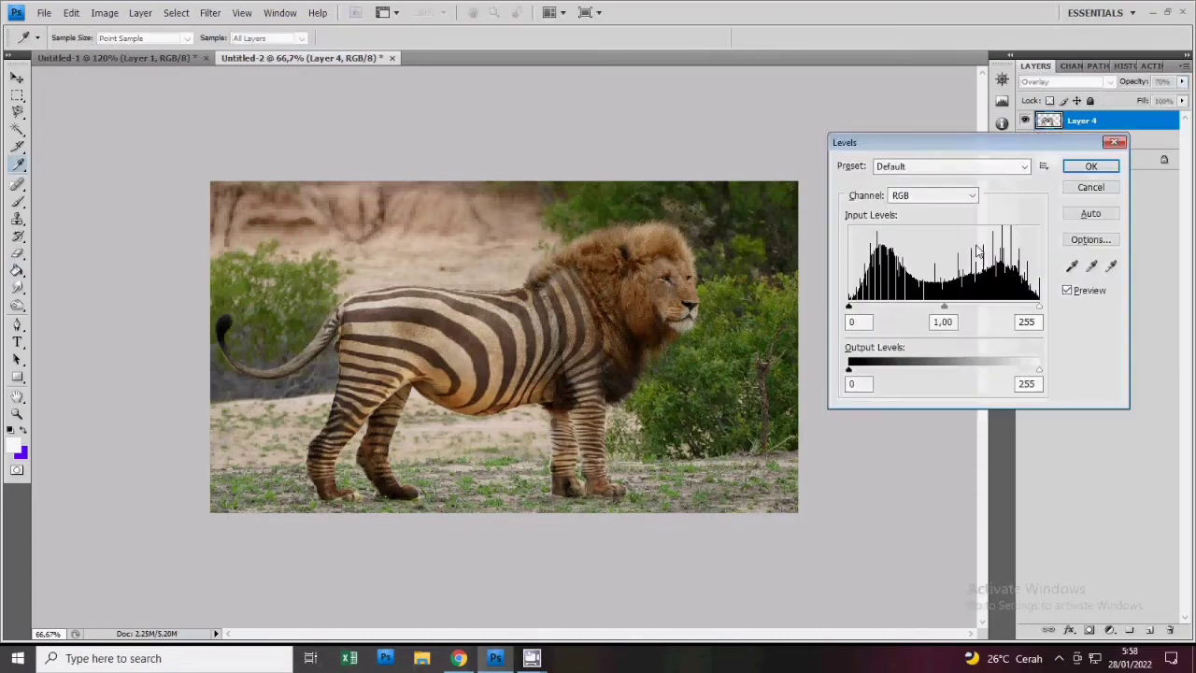
pyautogui.moveTo(848, 307); pyautogui.dragTo(905, 308)
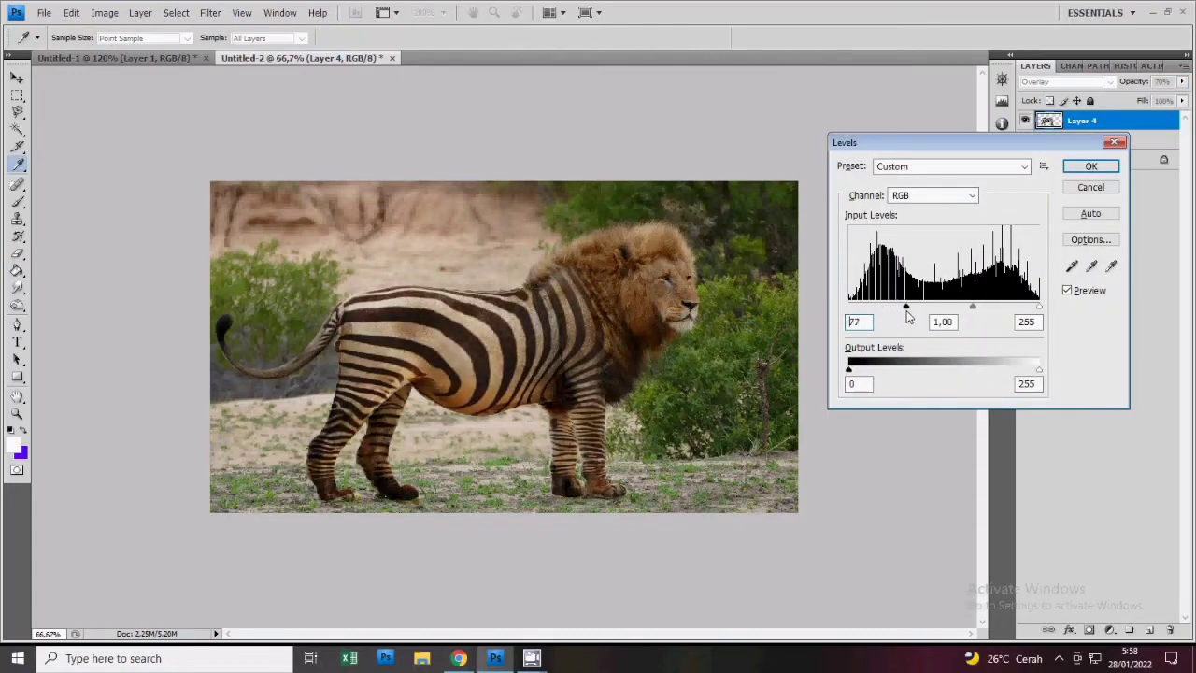
pyautogui.moveTo(908, 318); pyautogui.dragTo(913, 317)
pyautogui.moveTo(1039, 308); pyautogui.dragTo(1038, 308)
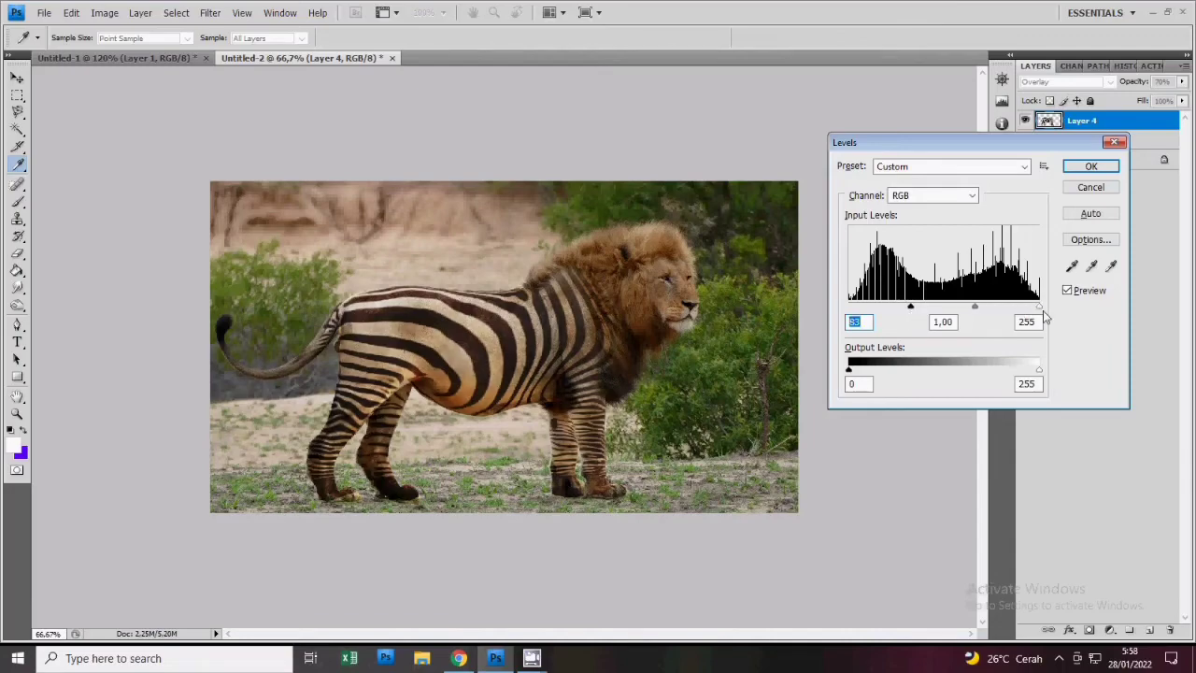
pyautogui.click(1091, 168)
pyautogui.press('z')
pyautogui.click(912, 479)
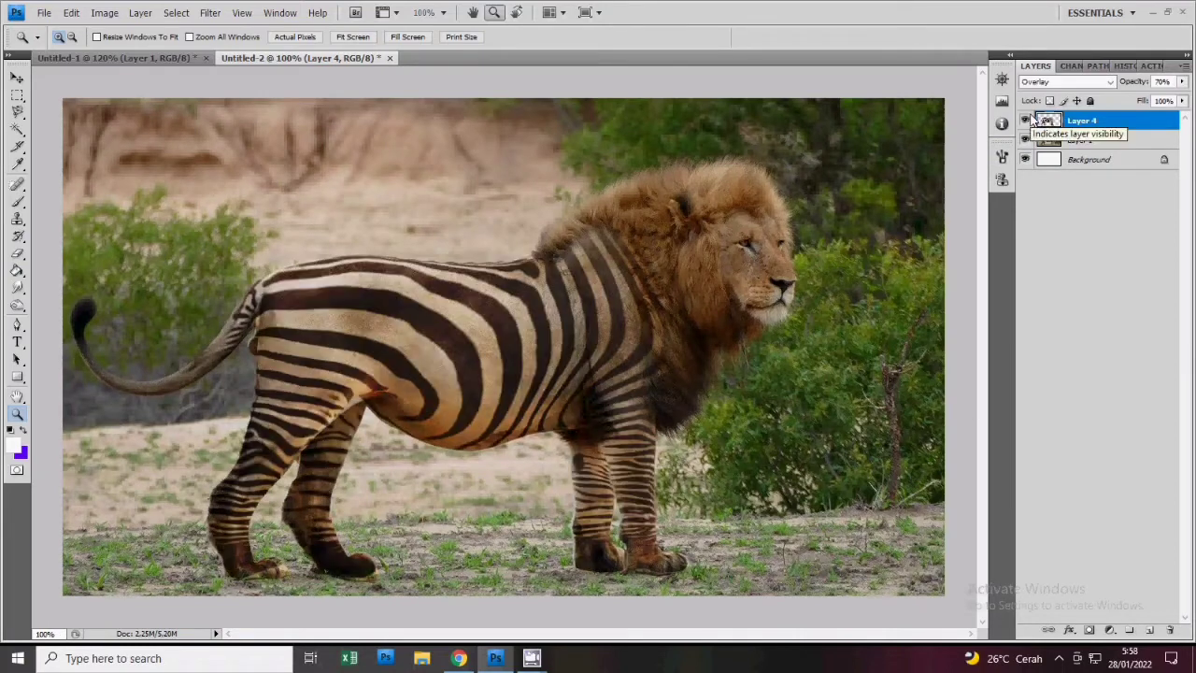
# Open Liquify and Vanishing Point briefly, then close both without changing the image
pyautogui.press('e')
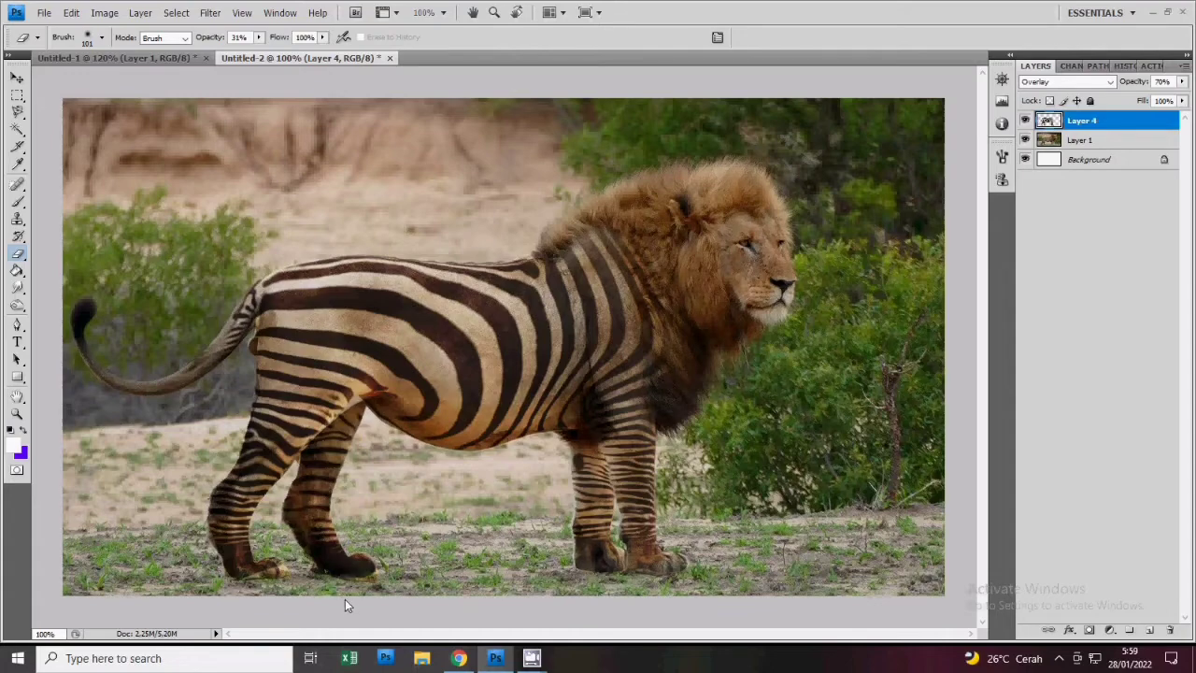
pyautogui.scroll(-1, 1093, 85)
pyautogui.scroll(1, 1093, 84)
pyautogui.click(211, 13)
pyautogui.click(238, 86)
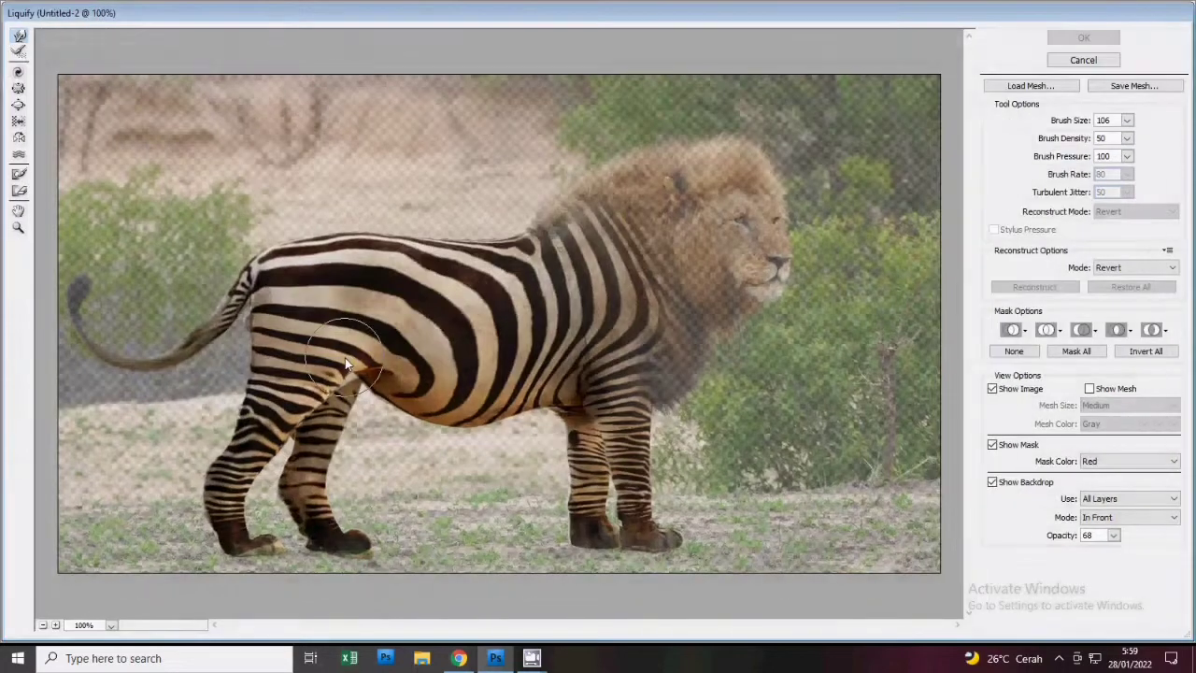
pyautogui.press('Return')
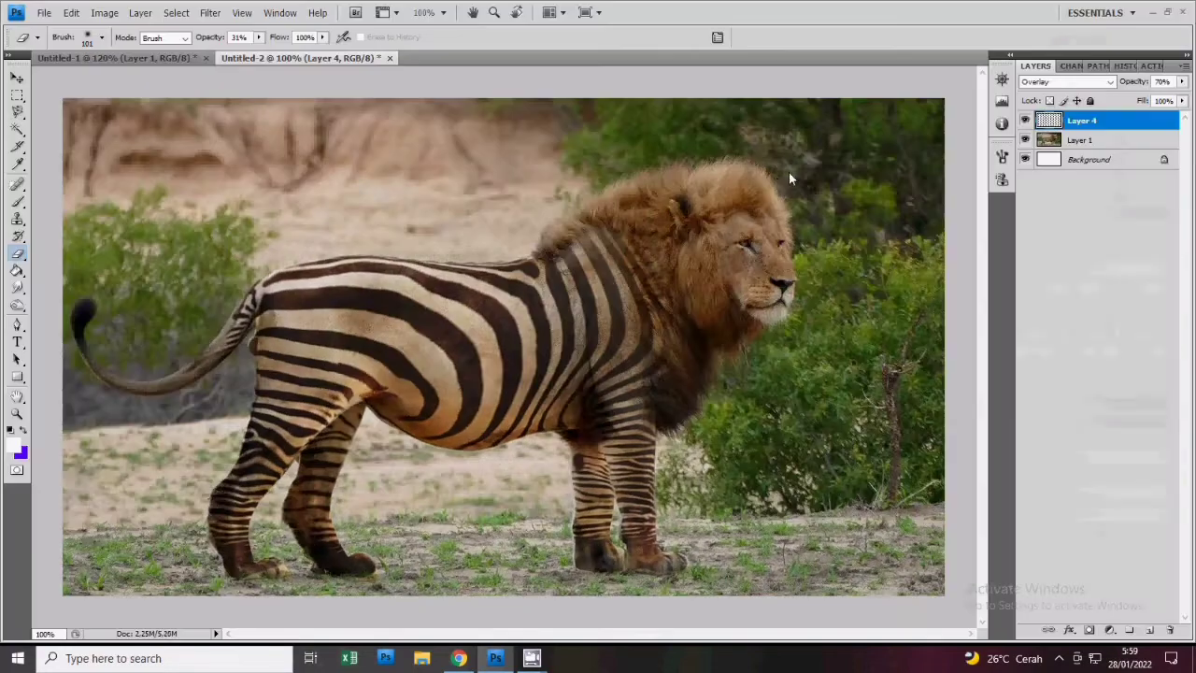
pyautogui.click(211, 13)
pyautogui.click(243, 120)
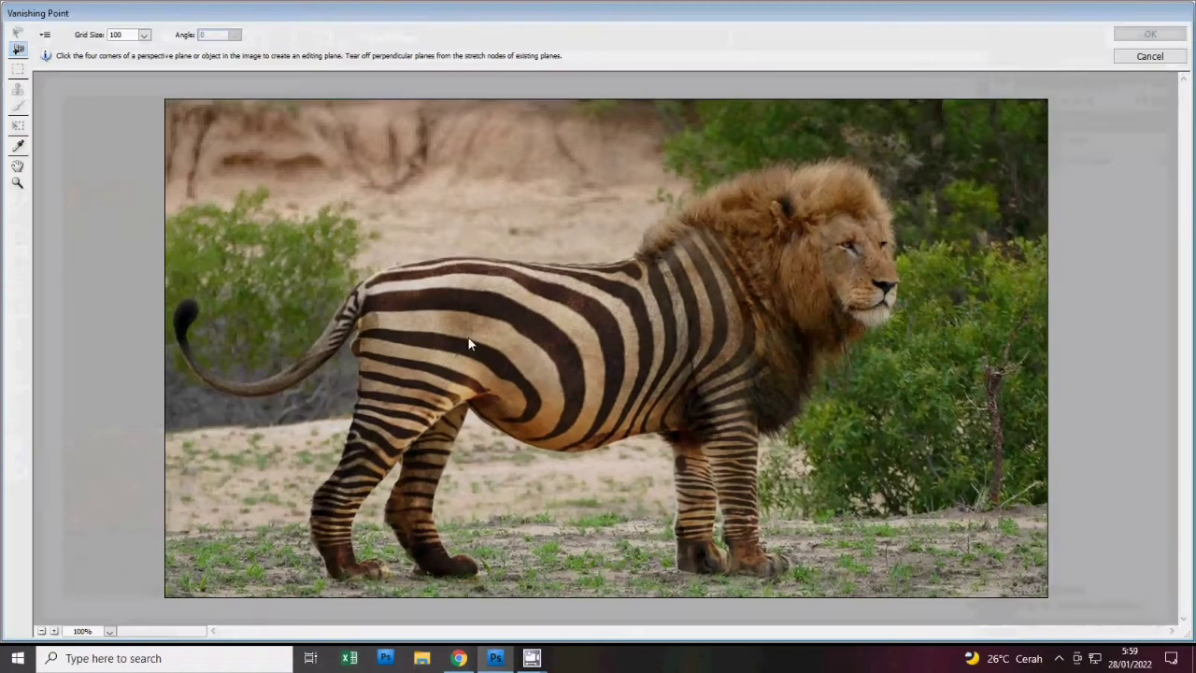
pyautogui.click(1148, 55)
# Reshape the striped belly with a size-76 Forward Warp brush, then merge down into Layer 1
pyautogui.click(212, 13)
pyautogui.click(238, 86)
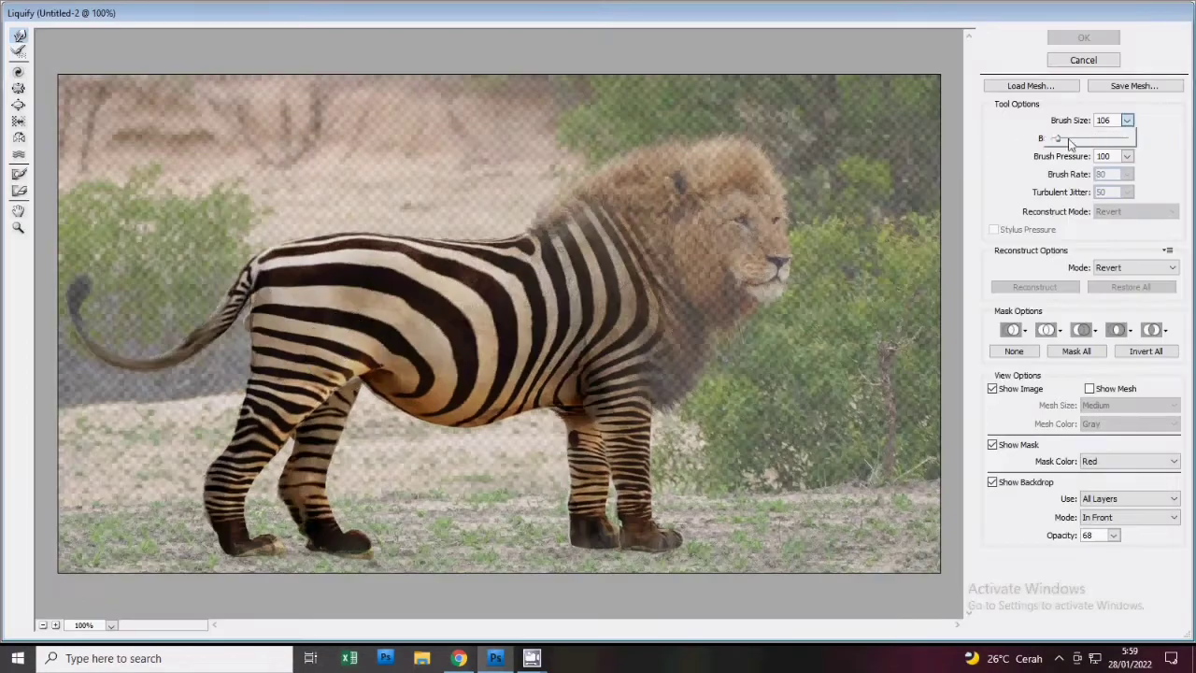
pyautogui.moveTo(1126, 121); pyautogui.dragTo(1060, 142)
pyautogui.moveTo(352, 370); pyautogui.dragTo(378, 384)
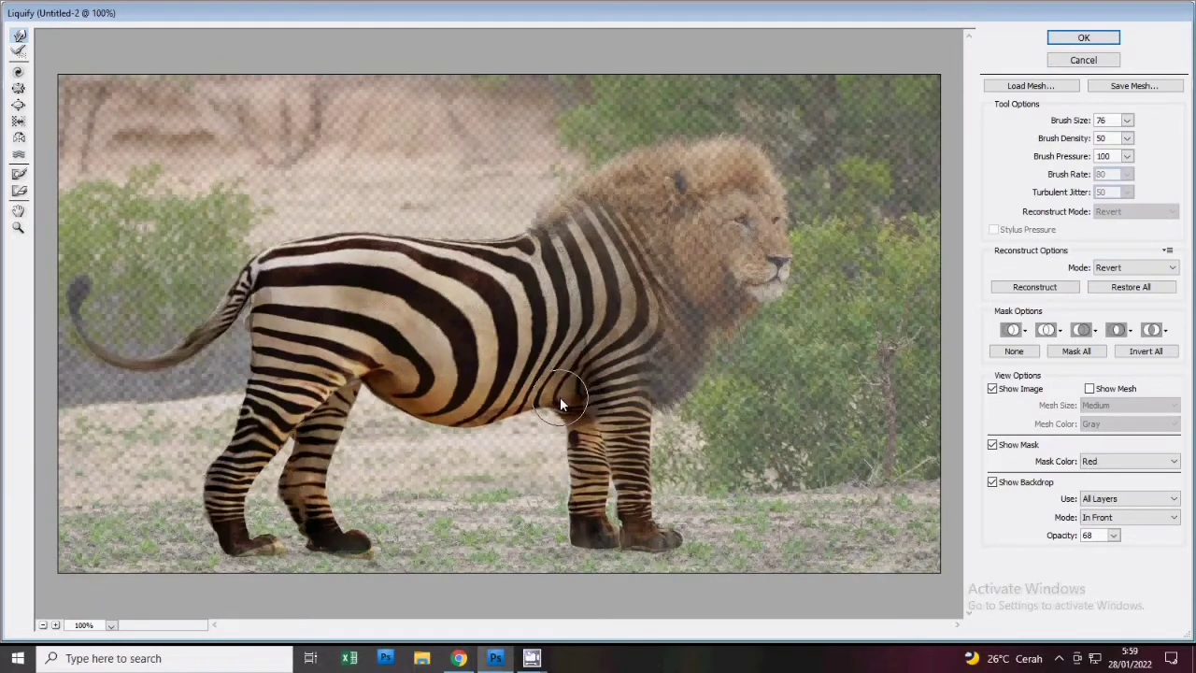
pyautogui.click(1082, 40)
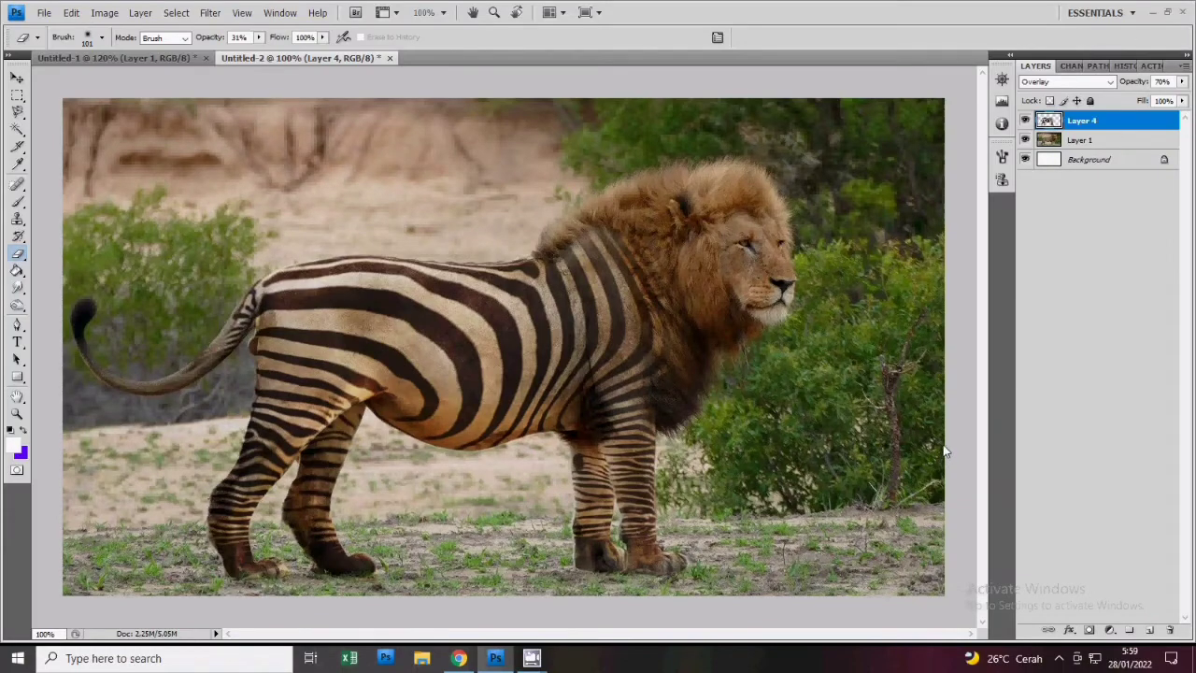
pyautogui.hotkey('ctrl', 'e')
# Apply Levels with black input 12 and white input 250
pyautogui.hotkey('ctrl', 'l')
pyautogui.moveTo(848, 307); pyautogui.dragTo(857, 307)
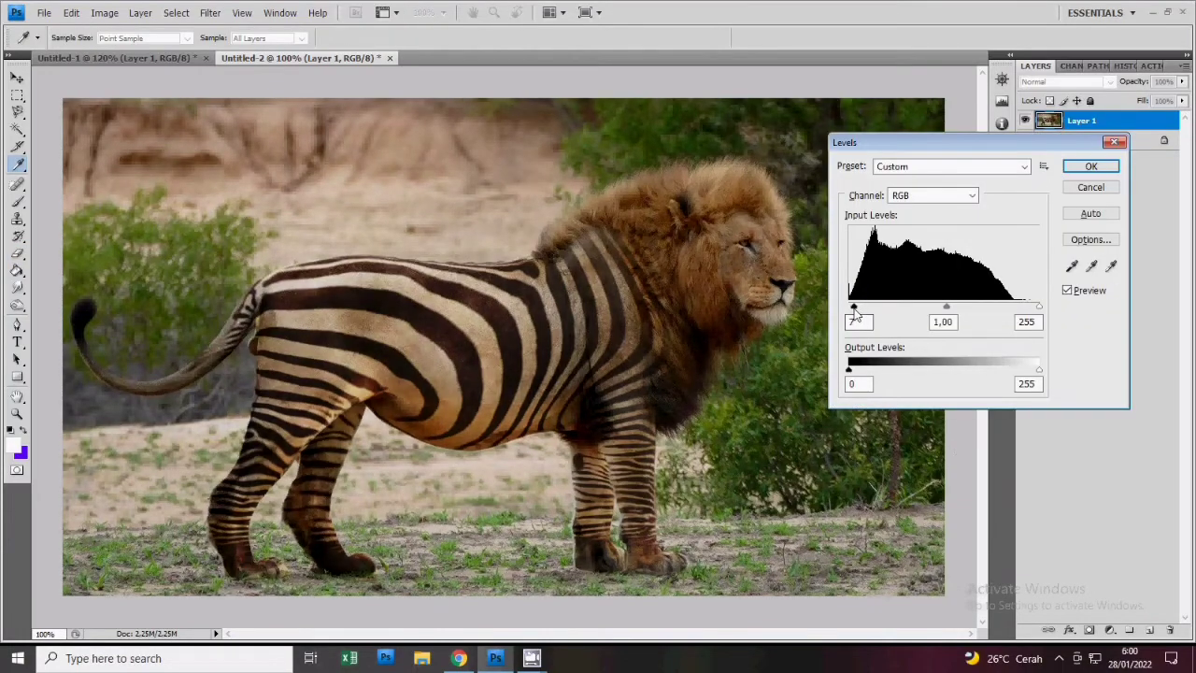
pyautogui.moveTo(1038, 307); pyautogui.dragTo(1034, 307)
pyautogui.press('Return')
# Raise the midtones slightly with Curves
pyautogui.hotkey('ctrl', 'm')
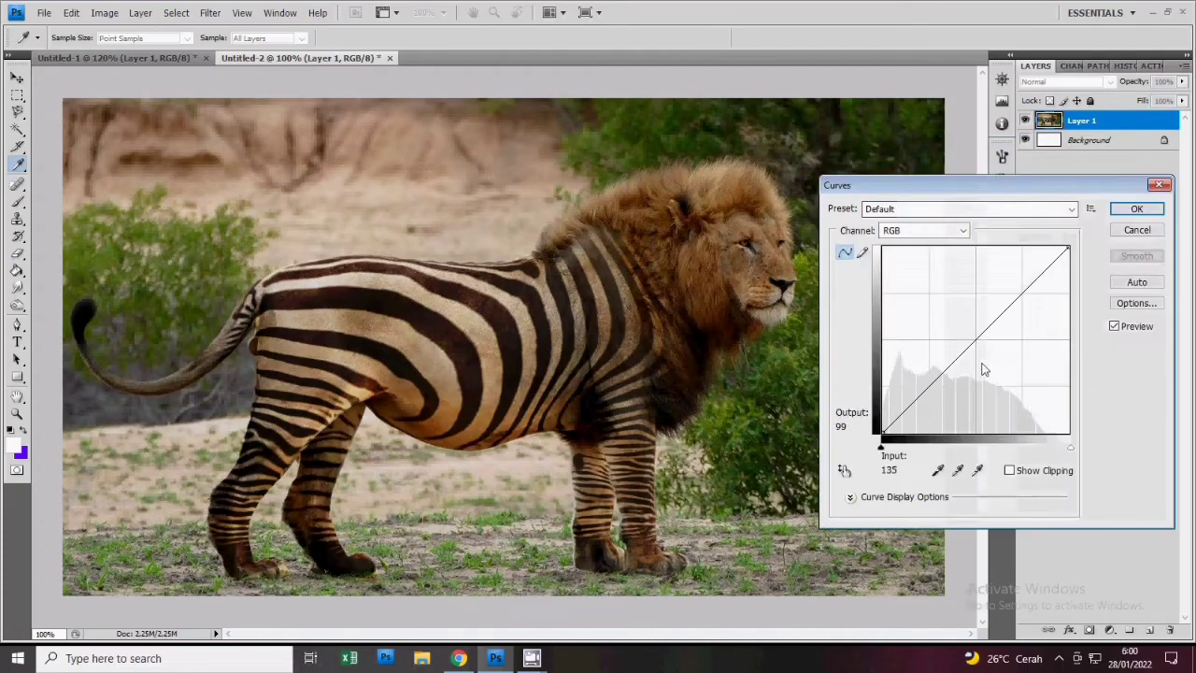
pyautogui.moveTo(972, 342); pyautogui.dragTo(972, 338)
pyautogui.press('Return')
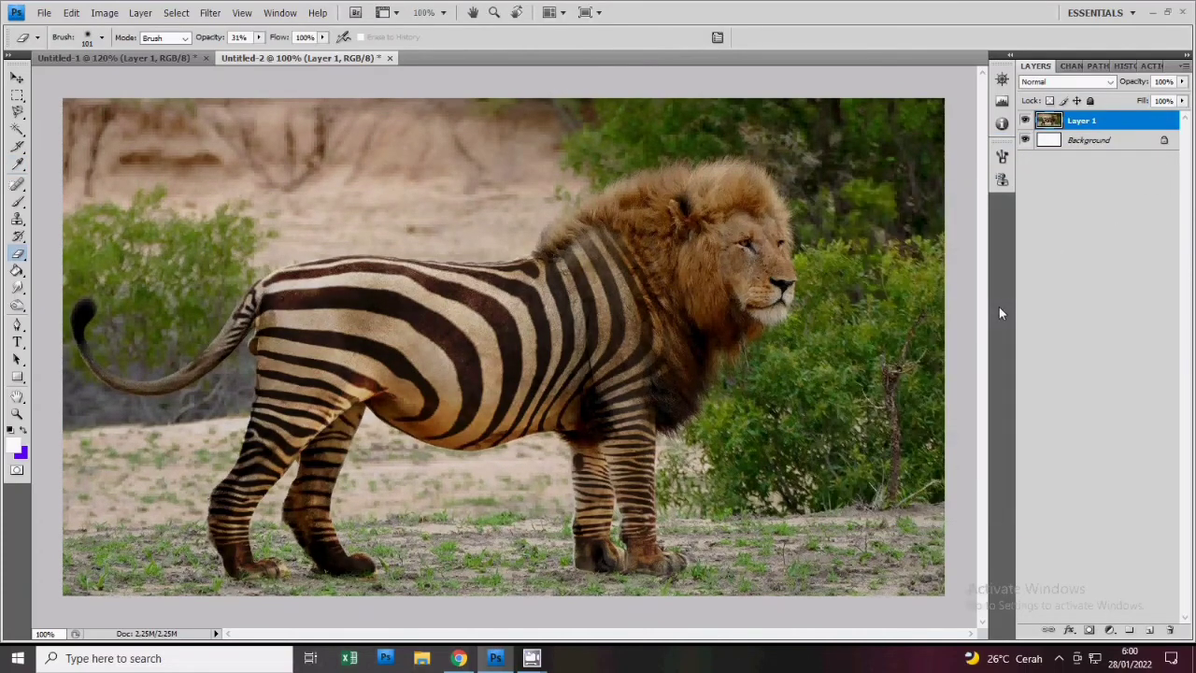
# Apply a slight cyan-yellow Color Balance shift to the midtones
pyautogui.hotkey('ctrl', 'b')
pyautogui.moveTo(967, 315); pyautogui.dragTo(962, 279)
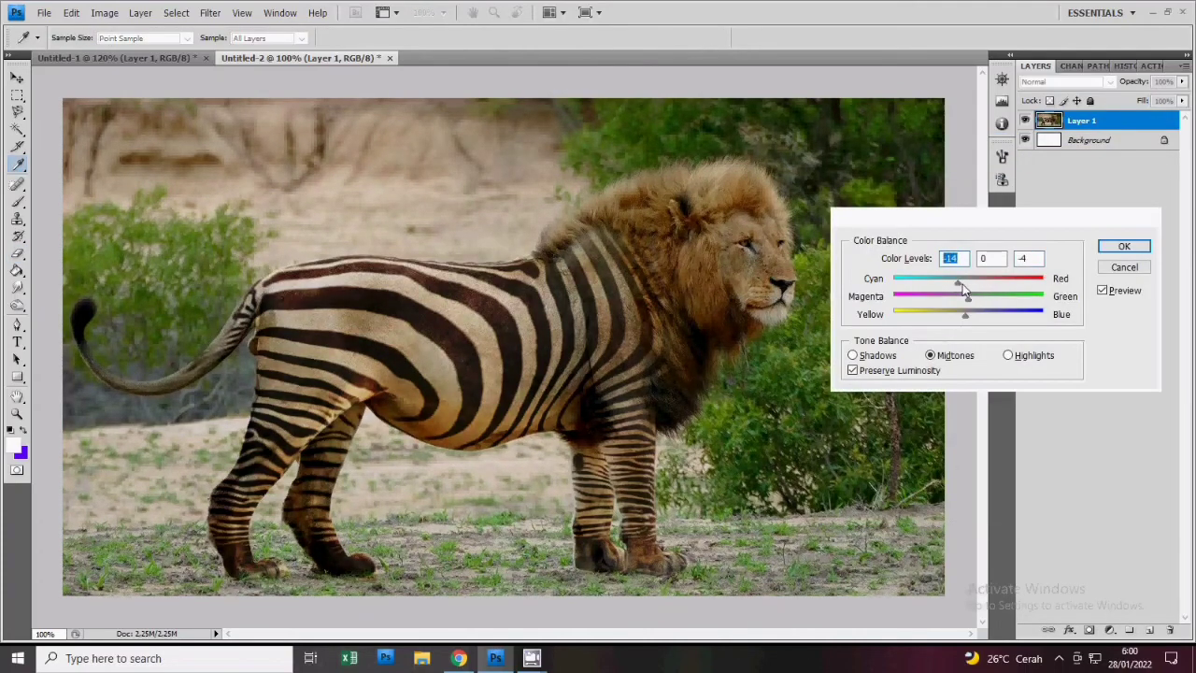
pyautogui.click(1119, 250)
pyautogui.click(1120, 248)
pyautogui.press('e')
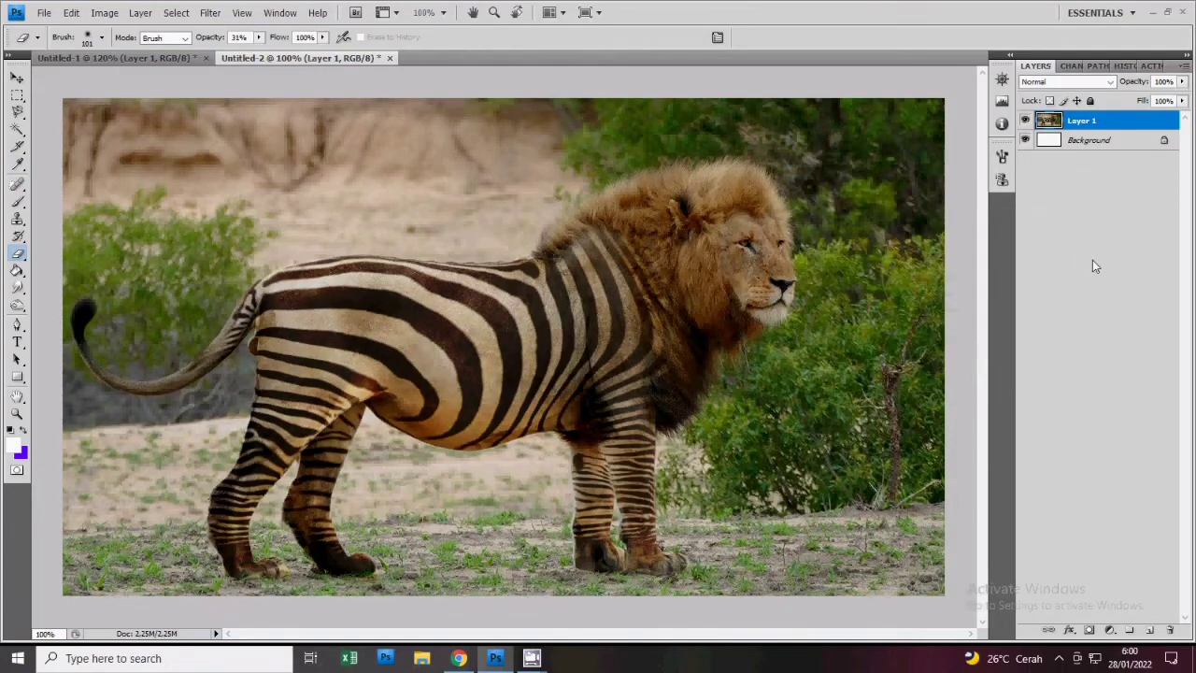